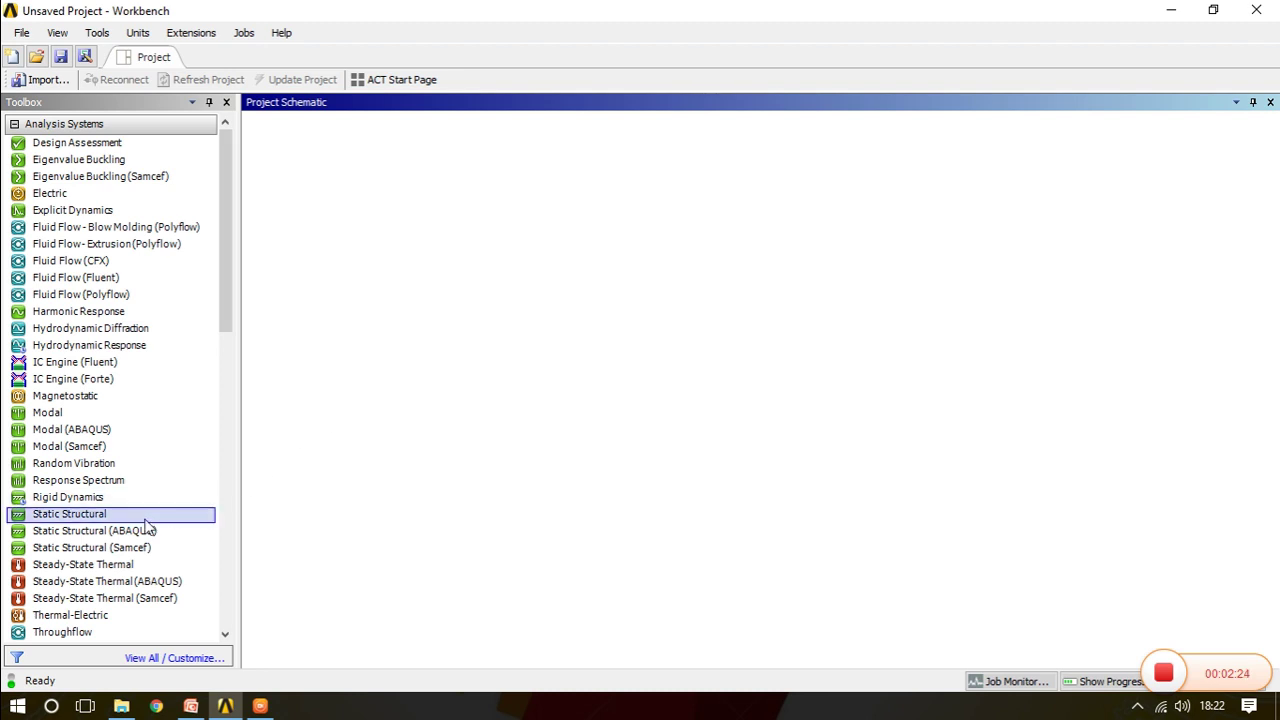
Add a Static Structural system to the project and open its Geometry in DesignModeler
{"action": "left_click_drag", "start_coordinate": [138, 519], "coordinate": [345, 181]}
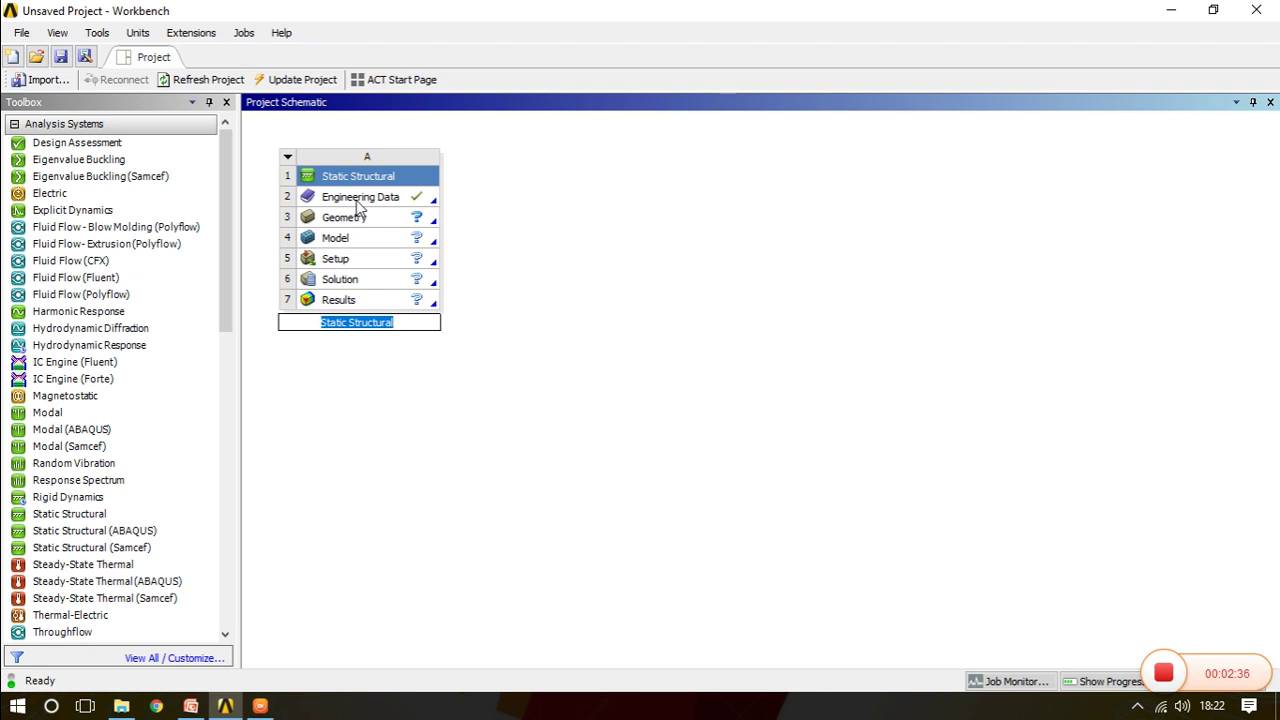
{"action": "double_click", "coordinate": [376, 222]}
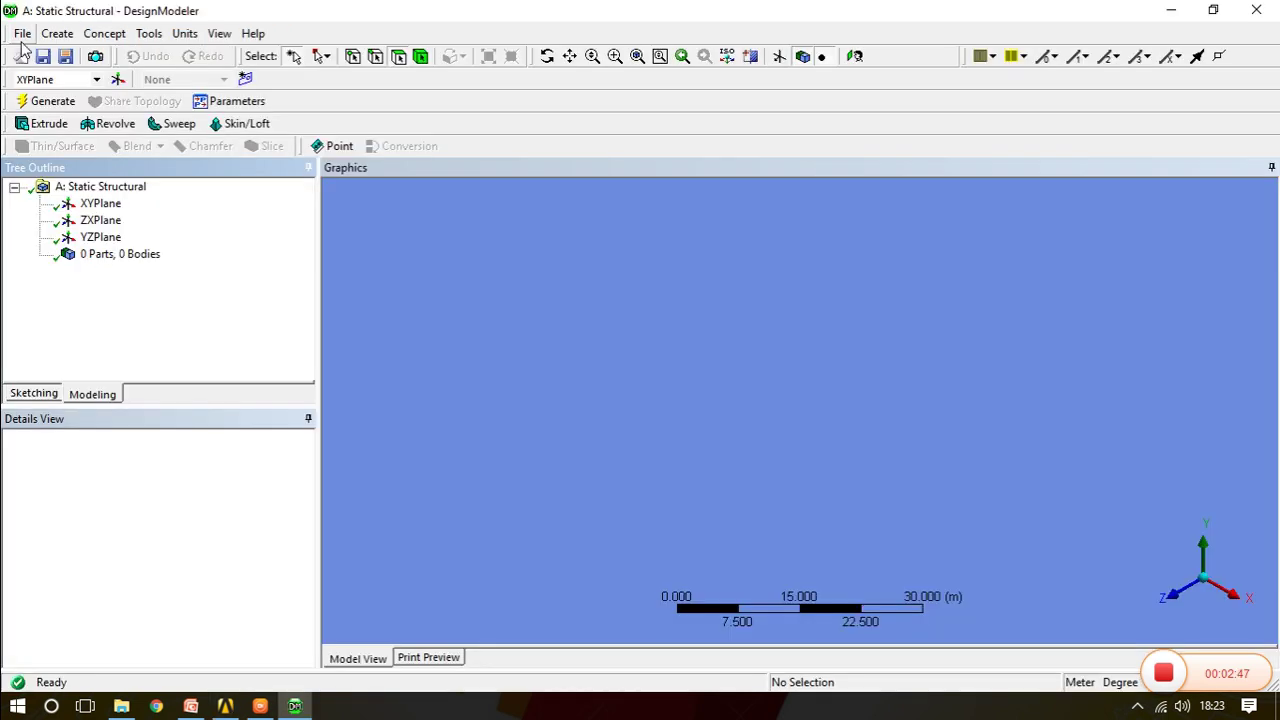
{"action": "left_click", "coordinate": [22, 34]}
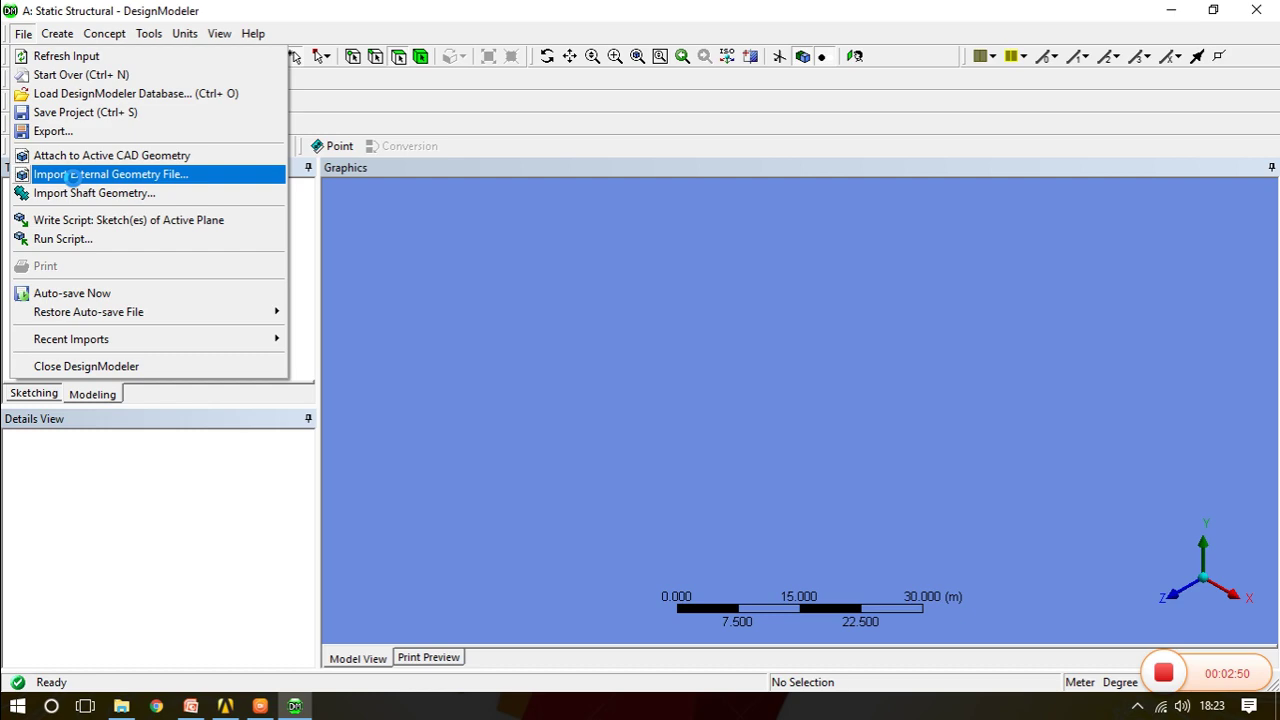
Import clevis assembly.igs and generate it into three solid bodies
{"action": "left_click", "coordinate": [72, 175]}
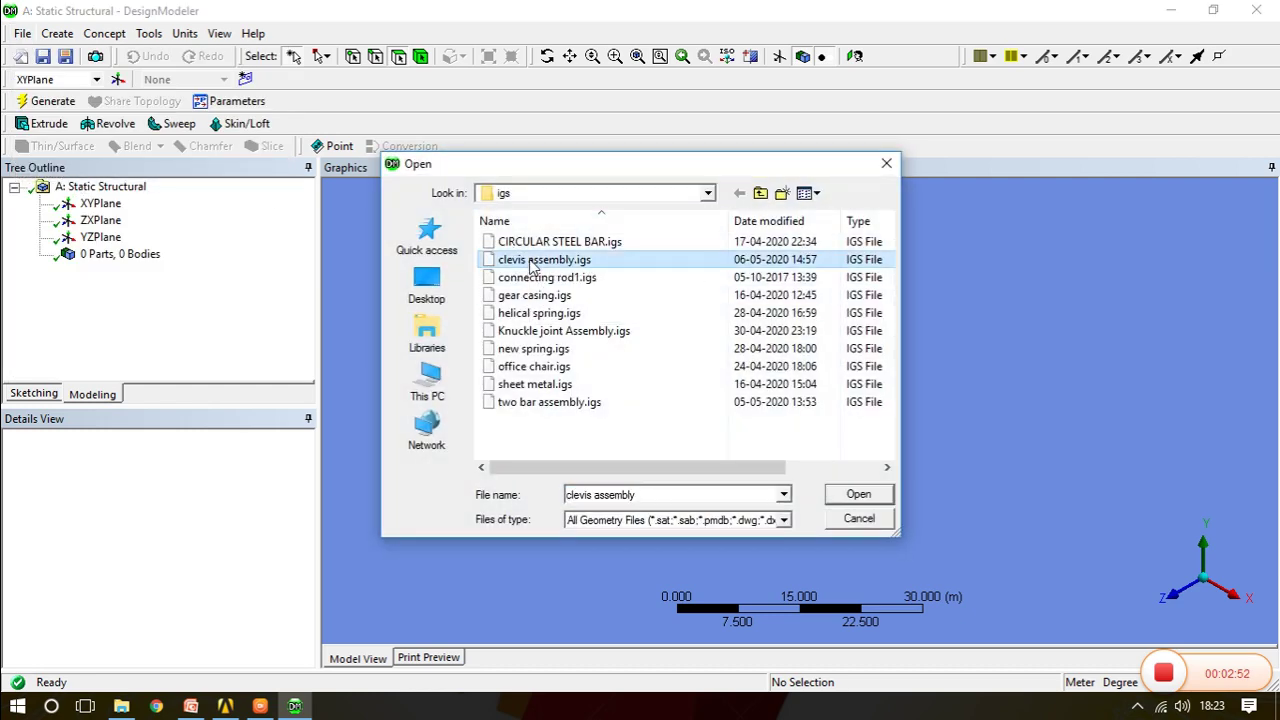
{"action": "left_click", "coordinate": [837, 496]}
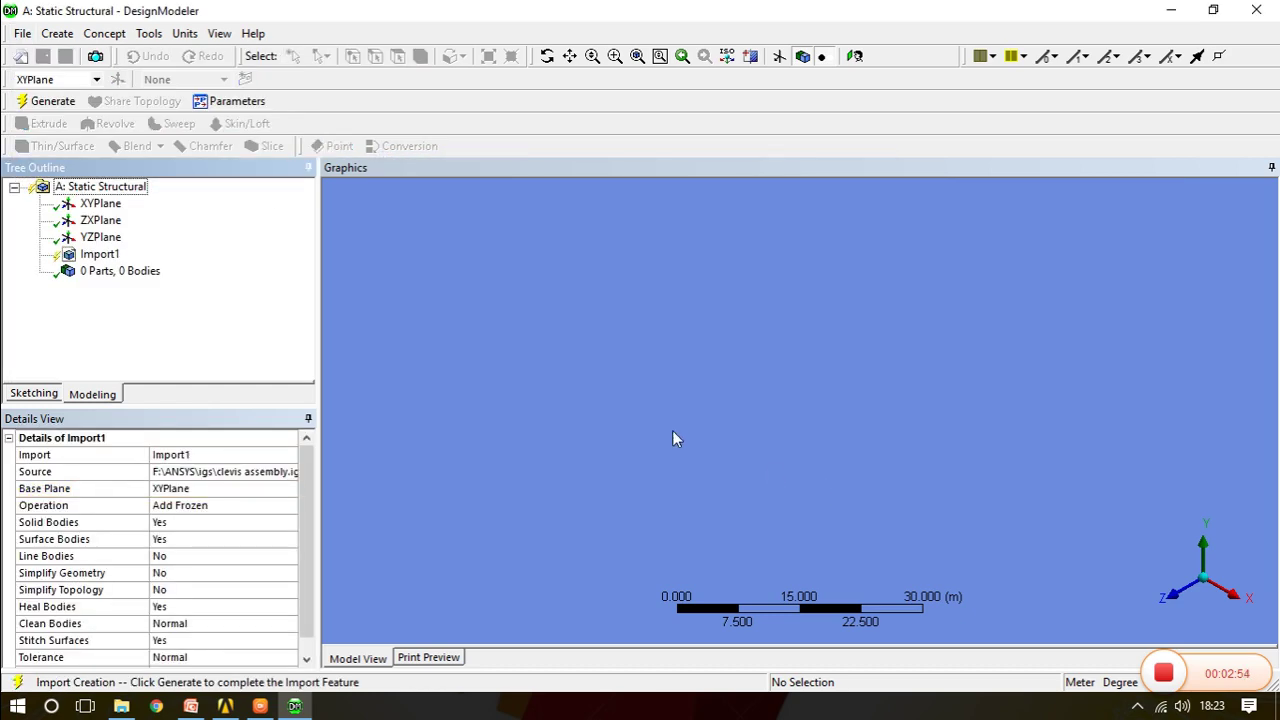
{"action": "left_click", "coordinate": [50, 101]}
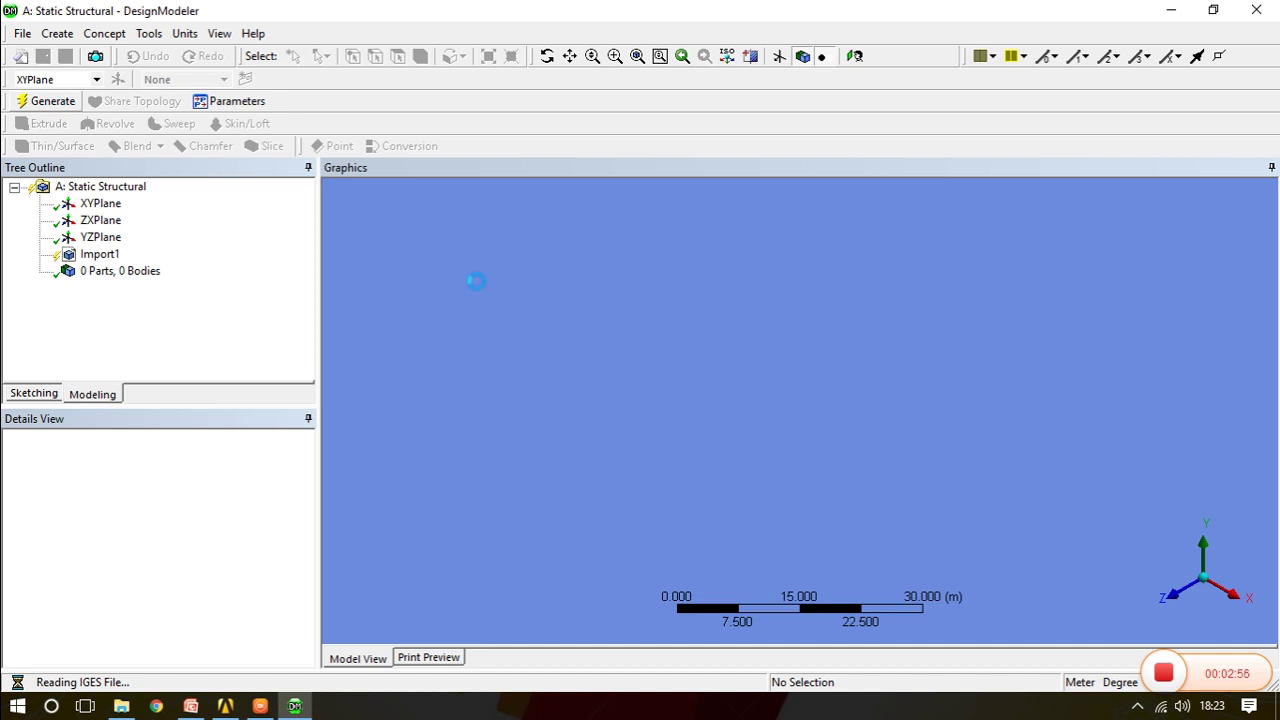
{"action": "mouse_move", "coordinate": [797, 405]}
{"action": "middle_mouse_down"}
{"action": "mouse_move", "coordinate": [840, 289]}
{"action": "mouse_move", "coordinate": [909, 277]}
{"action": "mouse_move", "coordinate": [900, 374]}
{"action": "mouse_move", "coordinate": [972, 407]}
{"action": "middle_mouse_up"}
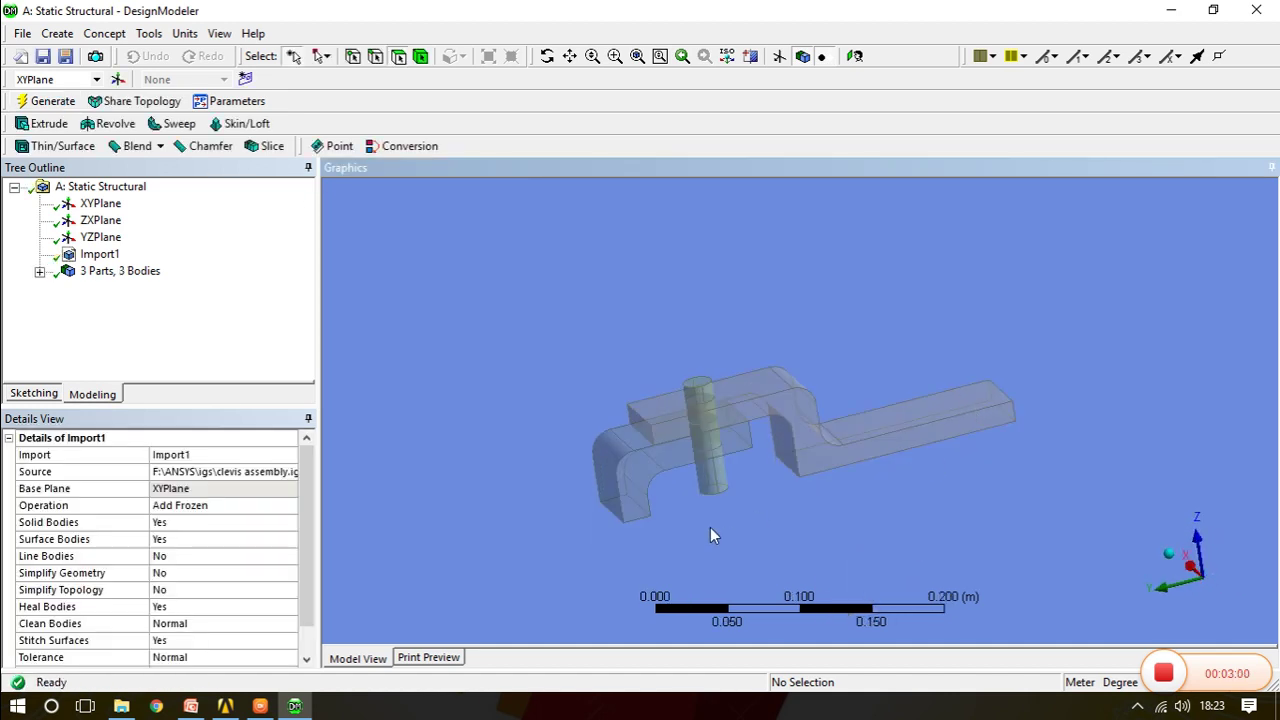
{"action": "mouse_move", "coordinate": [710, 535]}
{"action": "middle_mouse_down"}
{"action": "mouse_move", "coordinate": [763, 403]}
{"action": "mouse_move", "coordinate": [700, 450]}
{"action": "middle_mouse_up"}
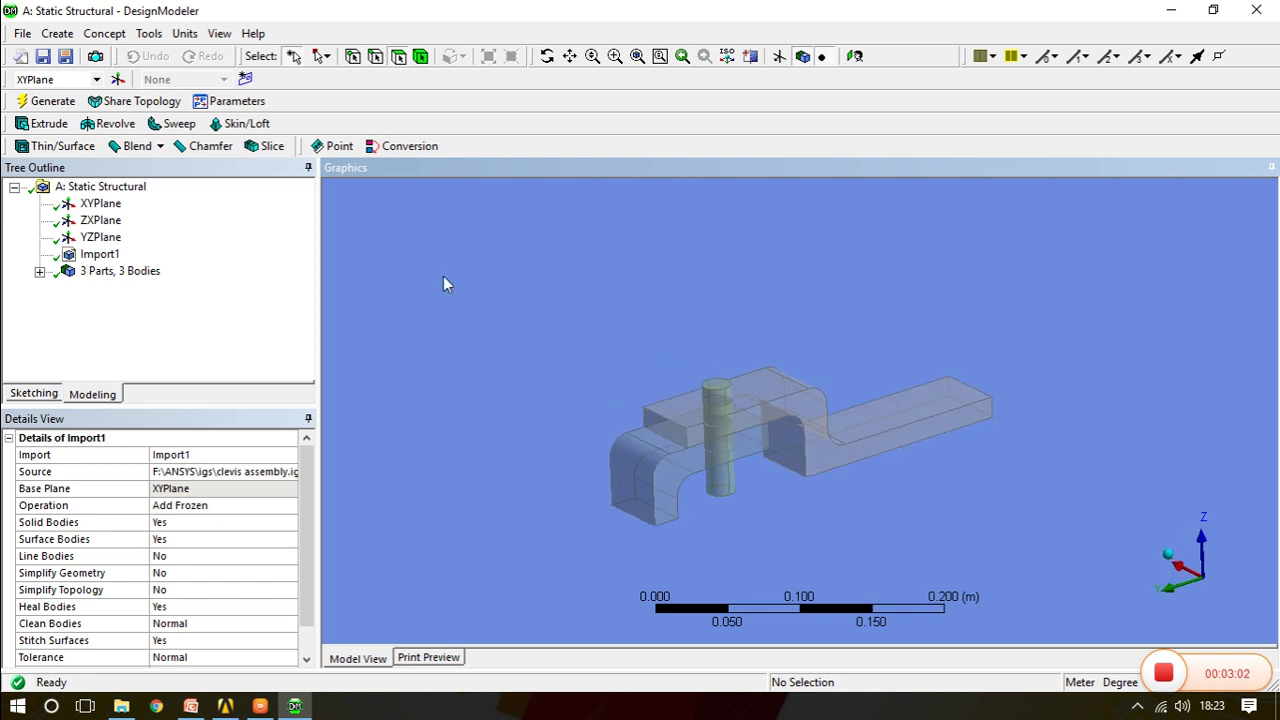
Turn off Frozen Body Transparency so the clevis bodies display opaque
{"action": "left_click", "coordinate": [219, 33]}
{"action": "left_click", "coordinate": [262, 137]}
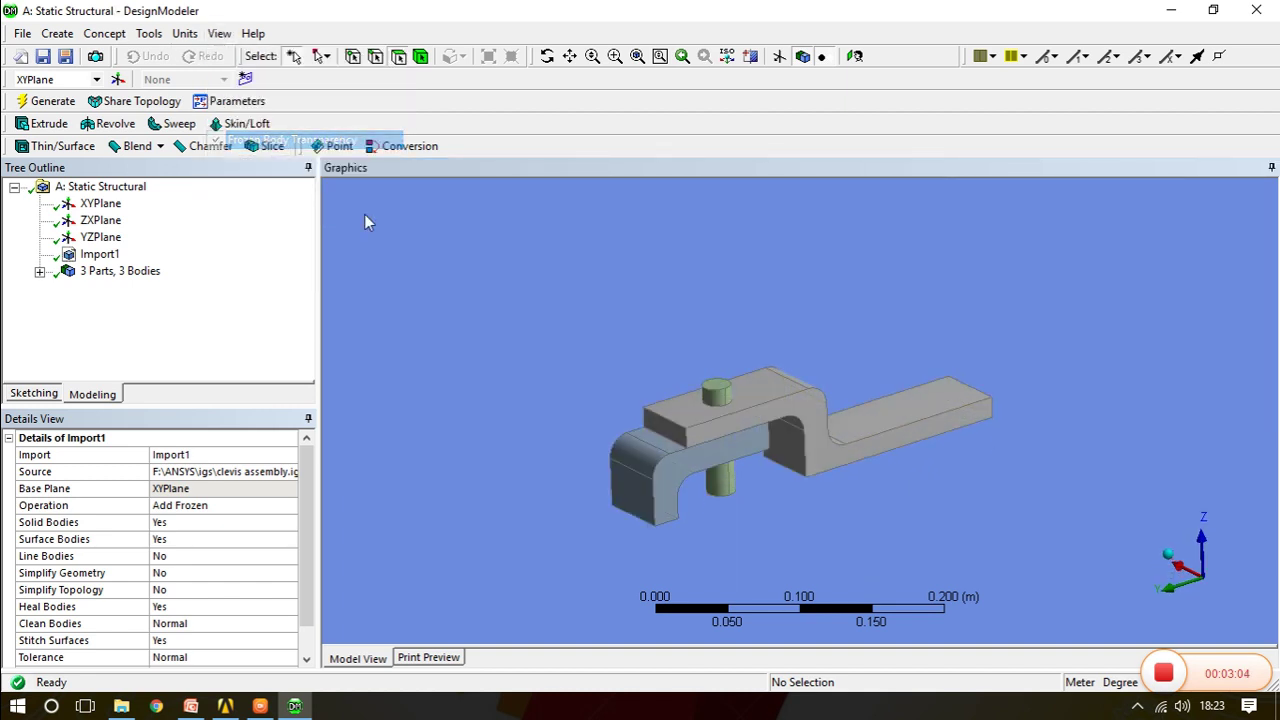
{"action": "mouse_move", "coordinate": [690, 420]}
{"action": "middle_mouse_down"}
{"action": "mouse_move", "coordinate": [734, 457]}
{"action": "mouse_move", "coordinate": [729, 443]}
{"action": "middle_mouse_up"}
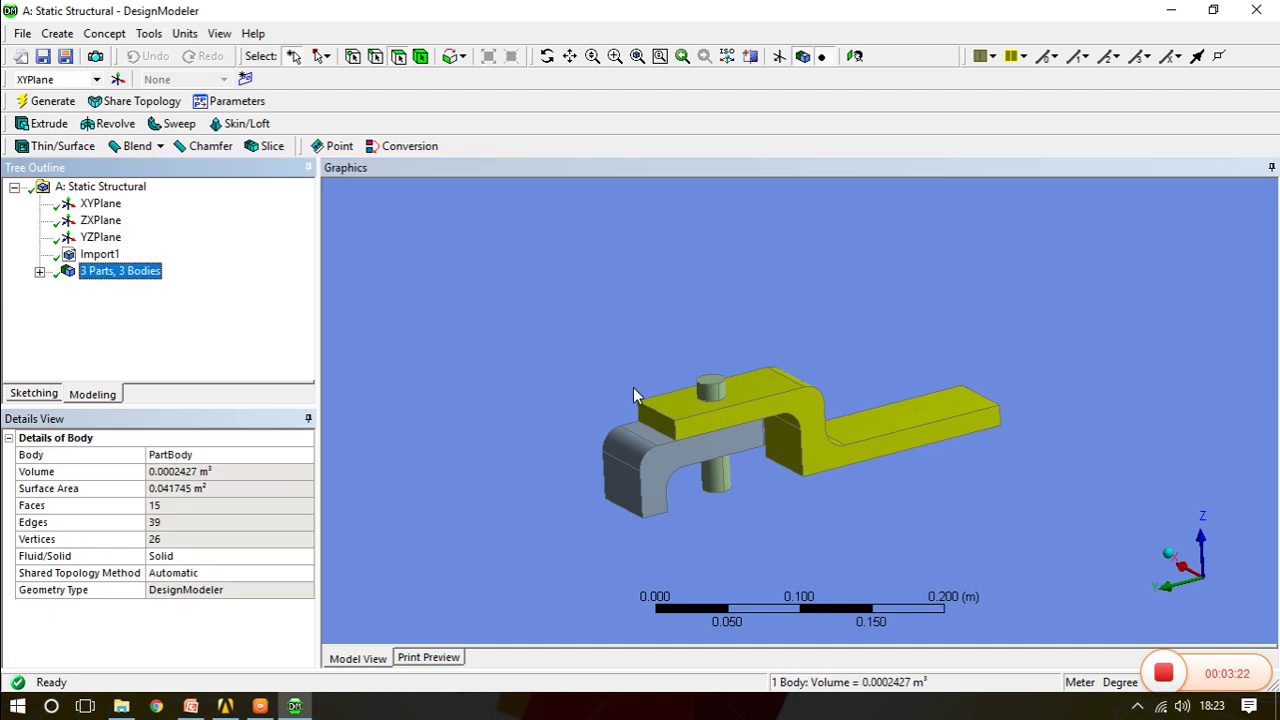
Rename the first two bodies to Yoke and U Shape
{"action": "left_click", "coordinate": [39, 271]}
{"action": "left_click", "coordinate": [128, 289]}
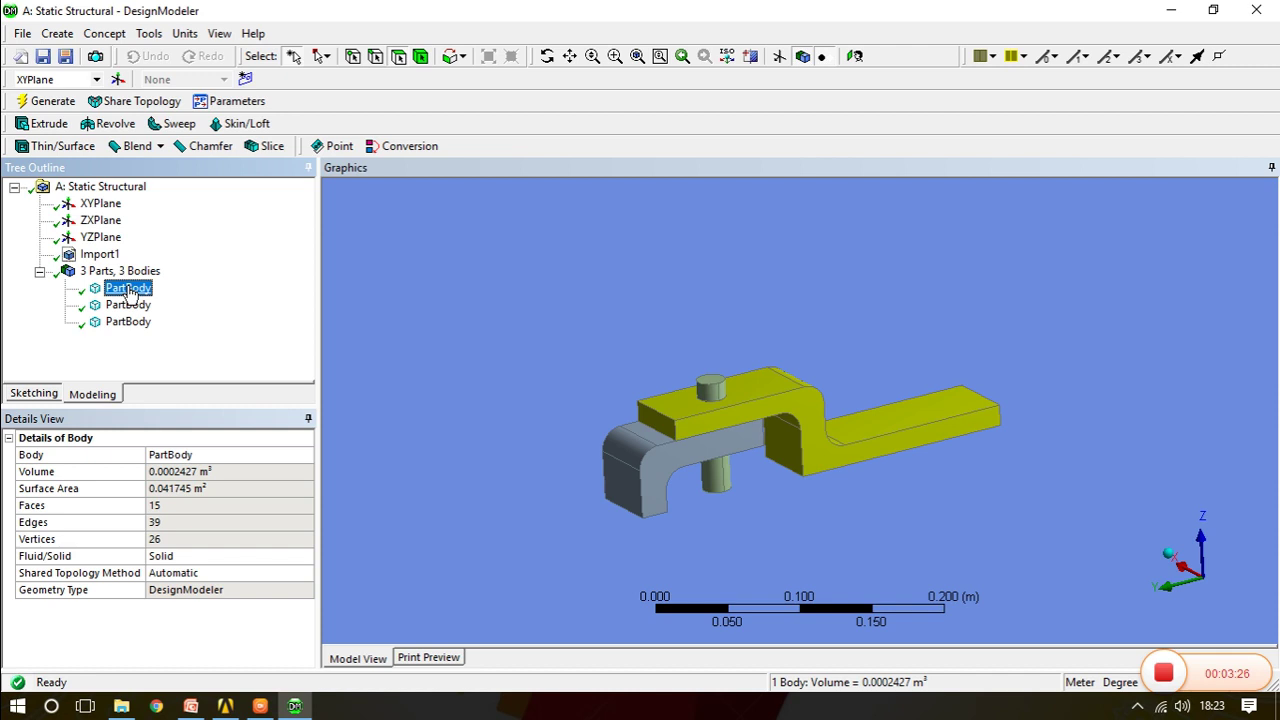
{"action": "right_click", "coordinate": [128, 291]}
{"action": "left_click", "coordinate": [180, 376]}
{"action": "type", "text": "Yok"}
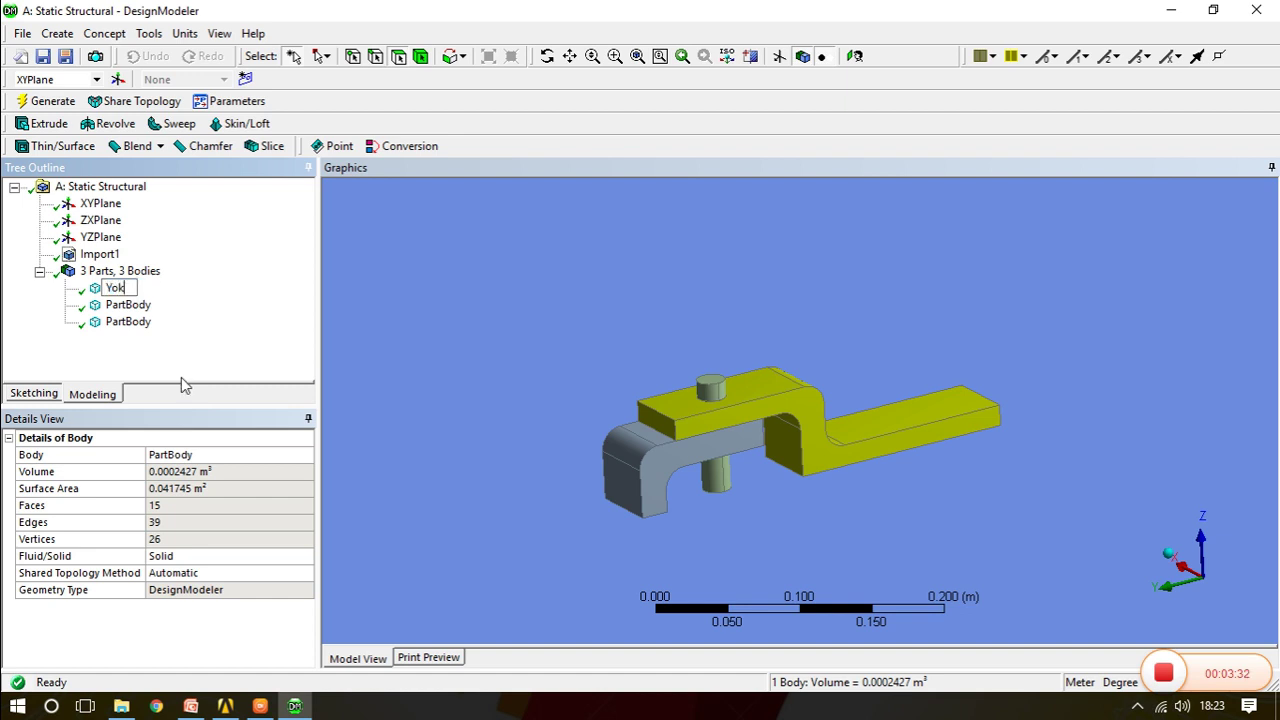
{"action": "type", "text": "e"}
{"action": "left_click", "coordinate": [118, 306]}
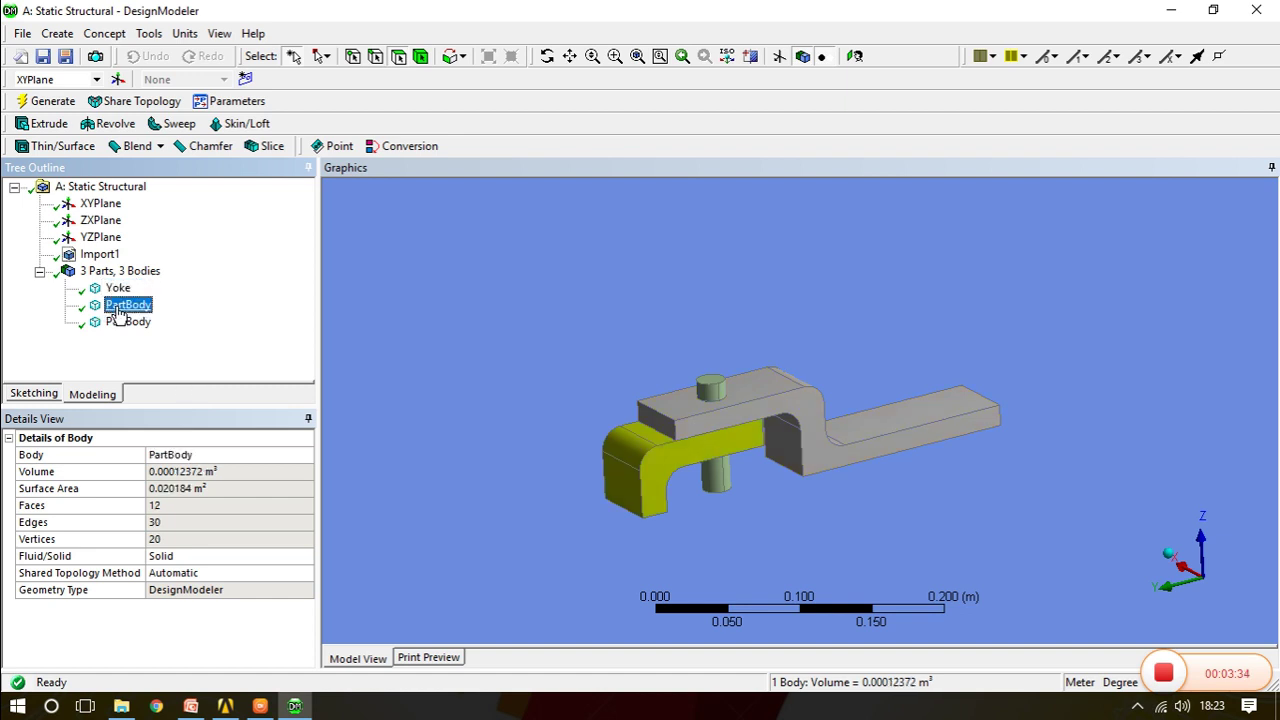
{"action": "right_click", "coordinate": [118, 313]}
{"action": "left_click", "coordinate": [148, 394]}
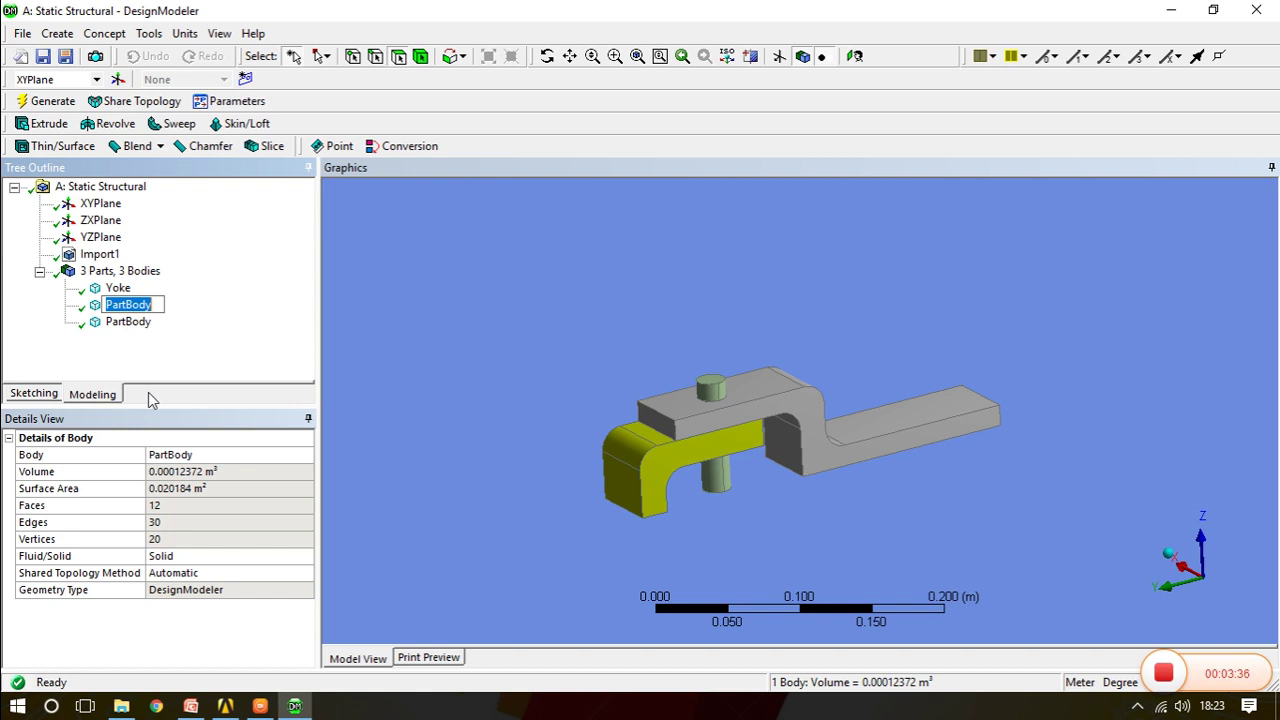
{"action": "type", "text": "U S"}
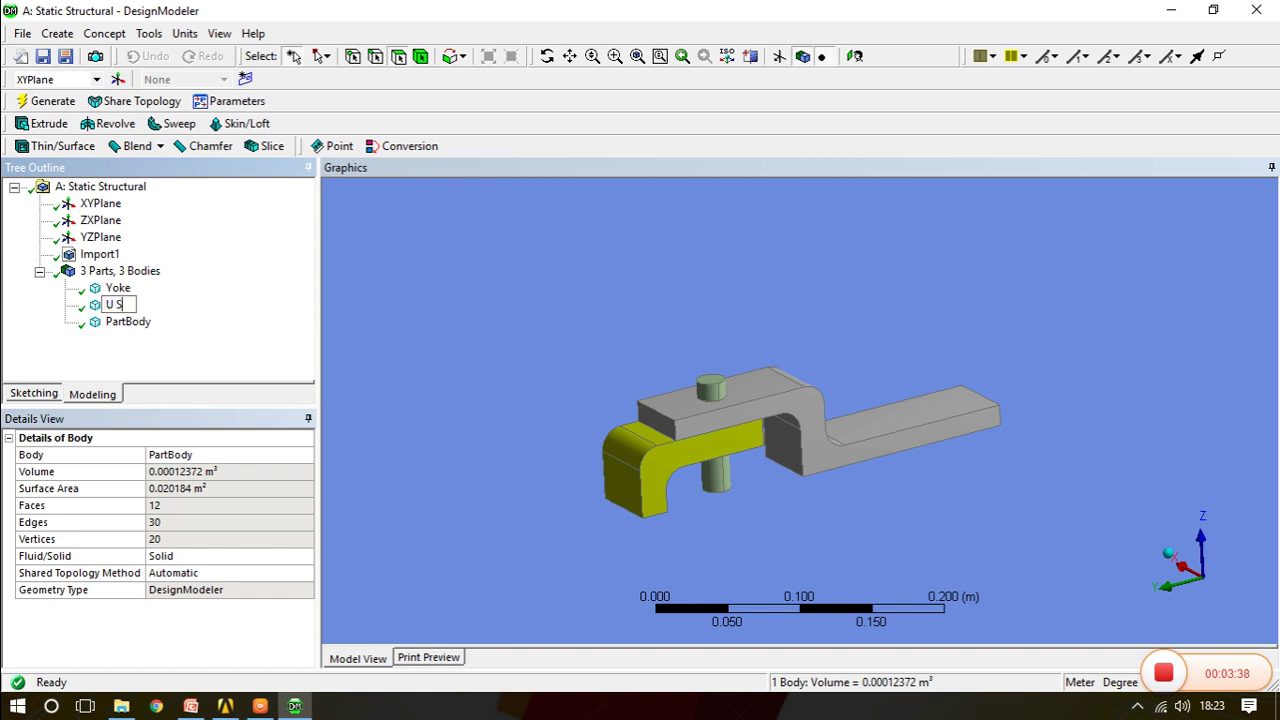
{"action": "type", "text": "hape"}
Rename the third body to Pin and return to the Workbench project
{"action": "left_click", "coordinate": [128, 326]}
{"action": "right_click", "coordinate": [129, 333]}
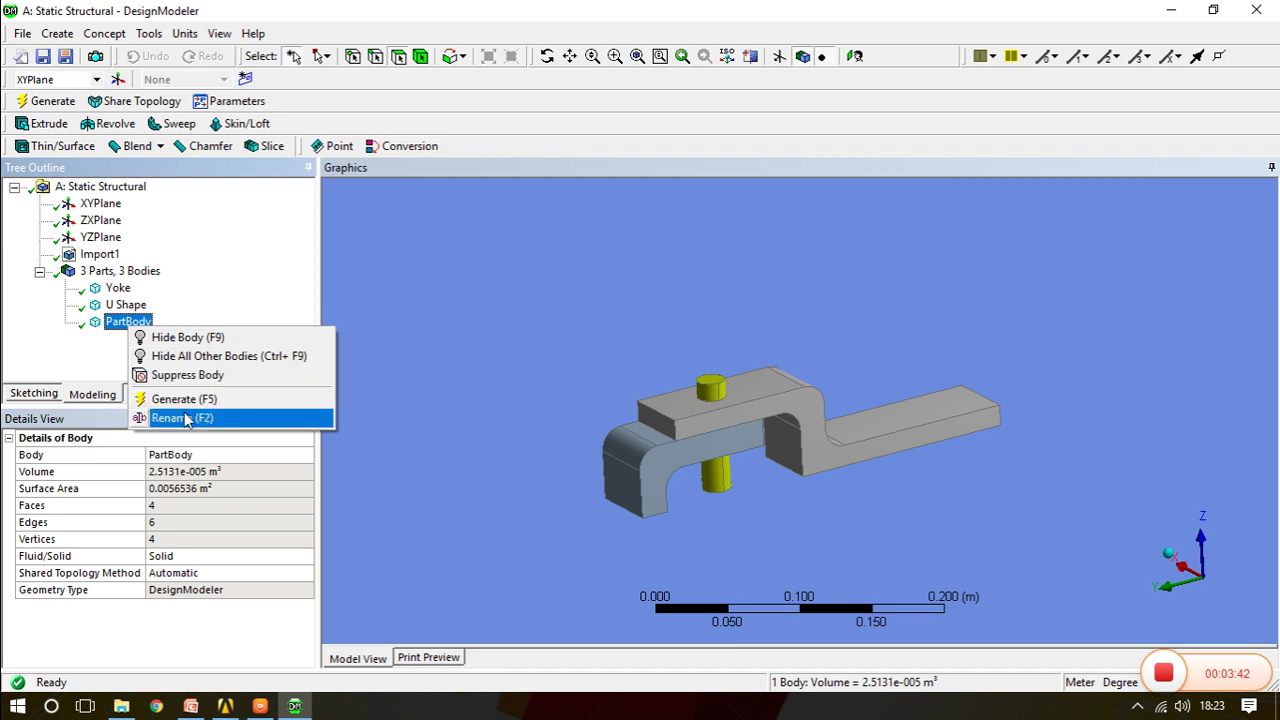
{"action": "left_click", "coordinate": [185, 418]}
{"action": "type", "text": "Pi"}
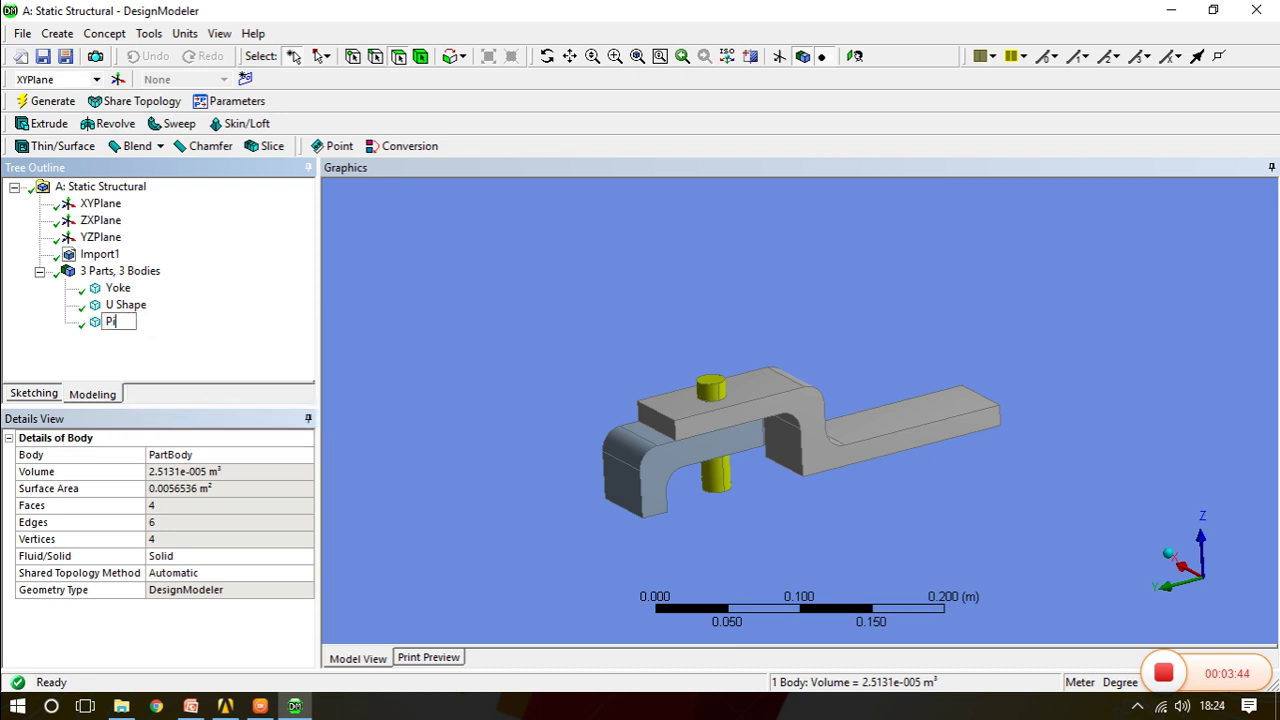
{"action": "type", "text": "n"}
{"action": "key", "text": "Return"}
{"action": "left_click", "coordinate": [40, 271]}
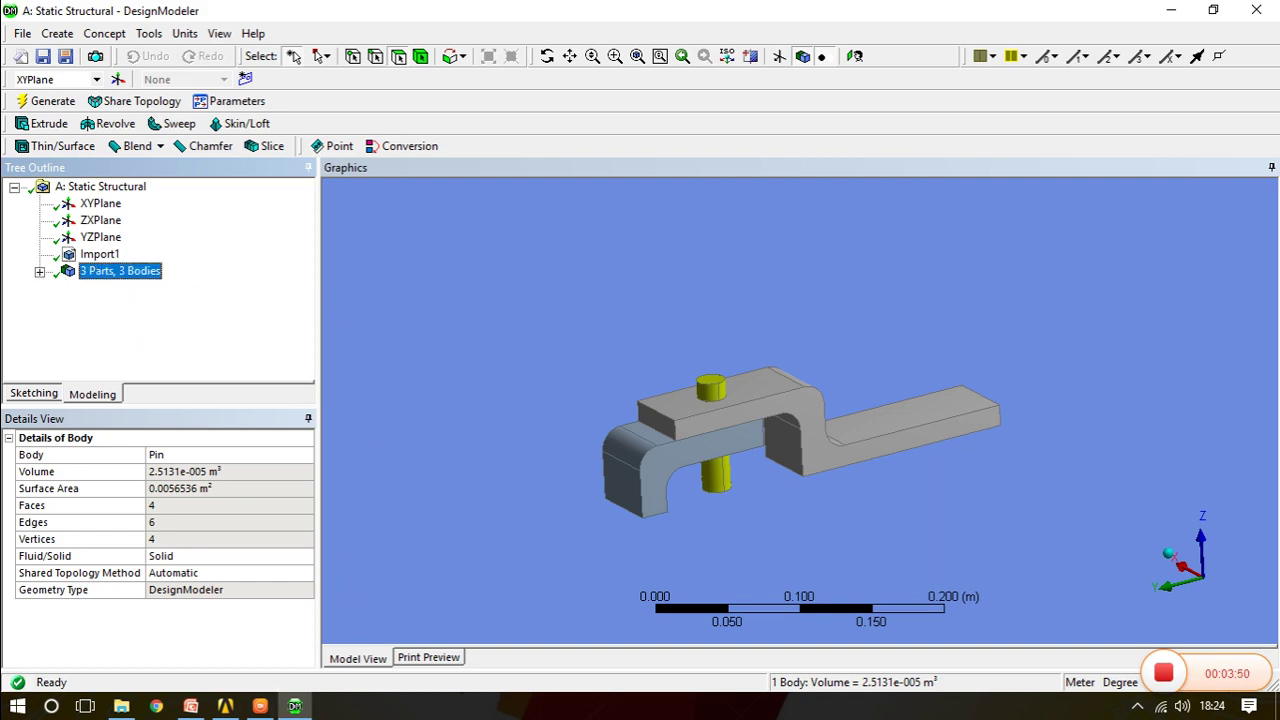
{"action": "left_click", "coordinate": [225, 706]}
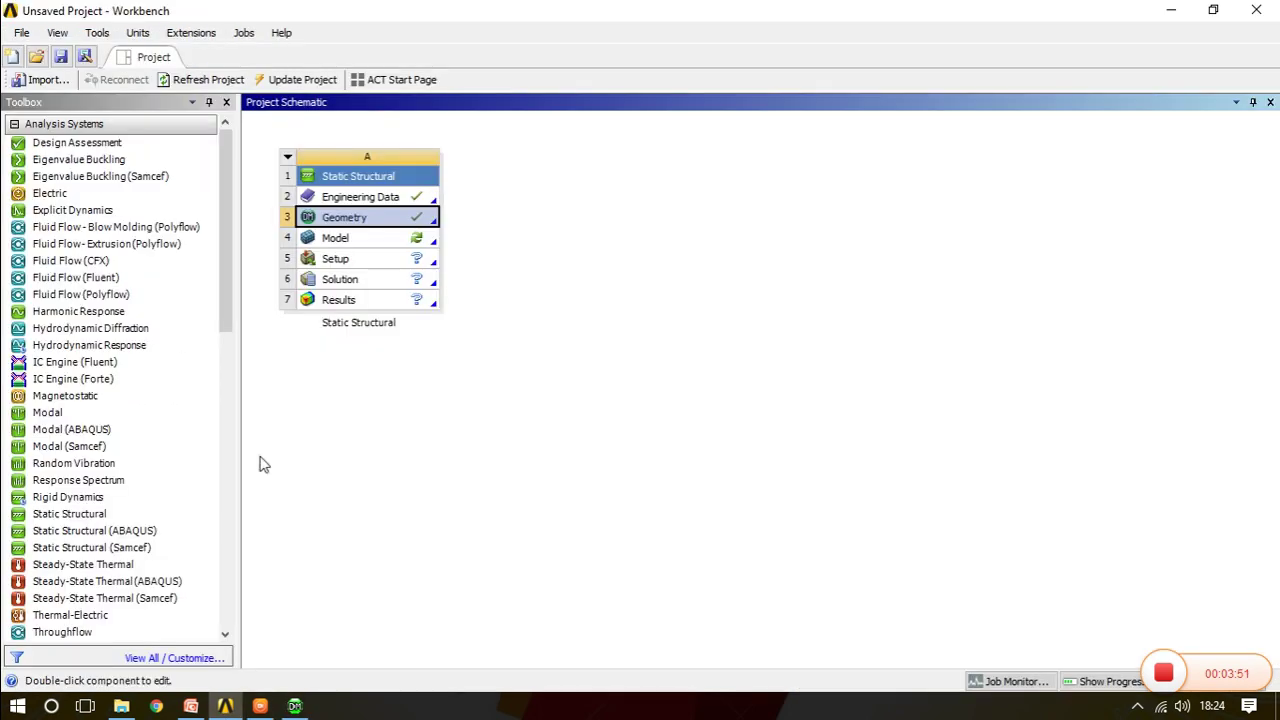
Load the Model cell in Mechanical and expand Geometry to list Yoke, U Shape and Pin
{"action": "double_click", "coordinate": [340, 239]}
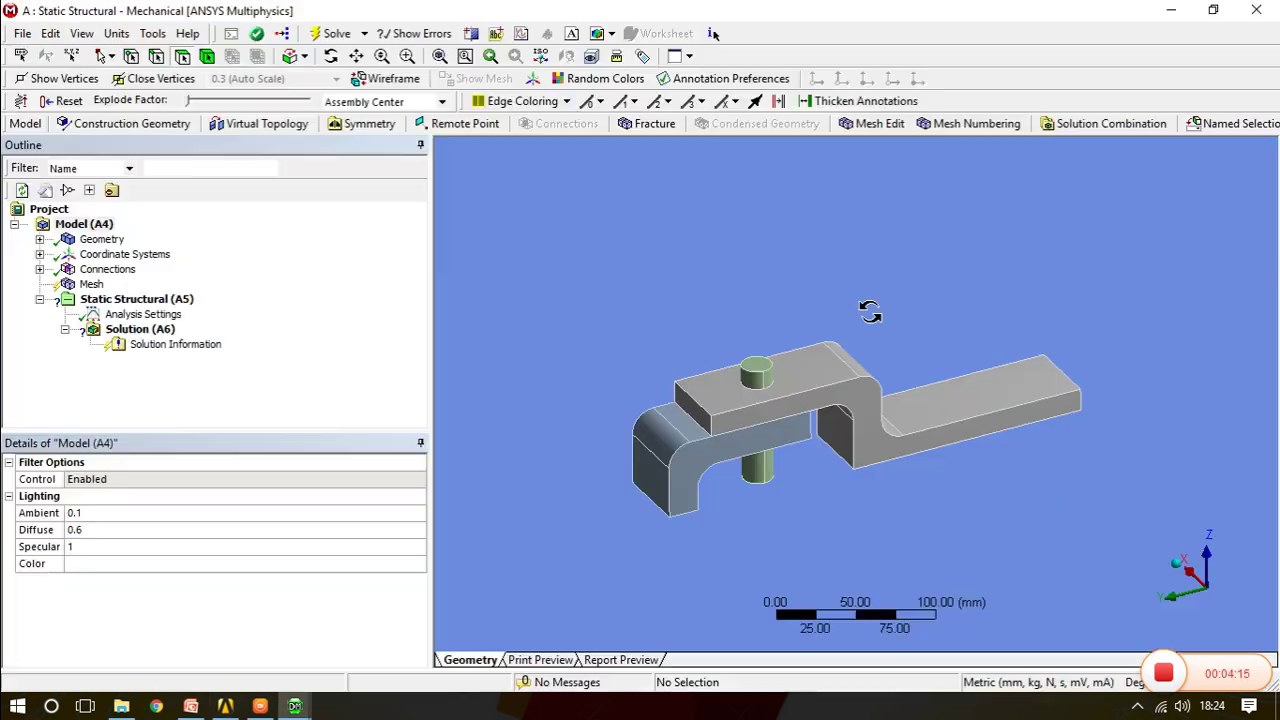
{"action": "mouse_move", "coordinate": [870, 312]}
{"action": "middle_mouse_down"}
{"action": "mouse_move", "coordinate": [866, 289]}
{"action": "mouse_move", "coordinate": [874, 306]}
{"action": "middle_mouse_up"}
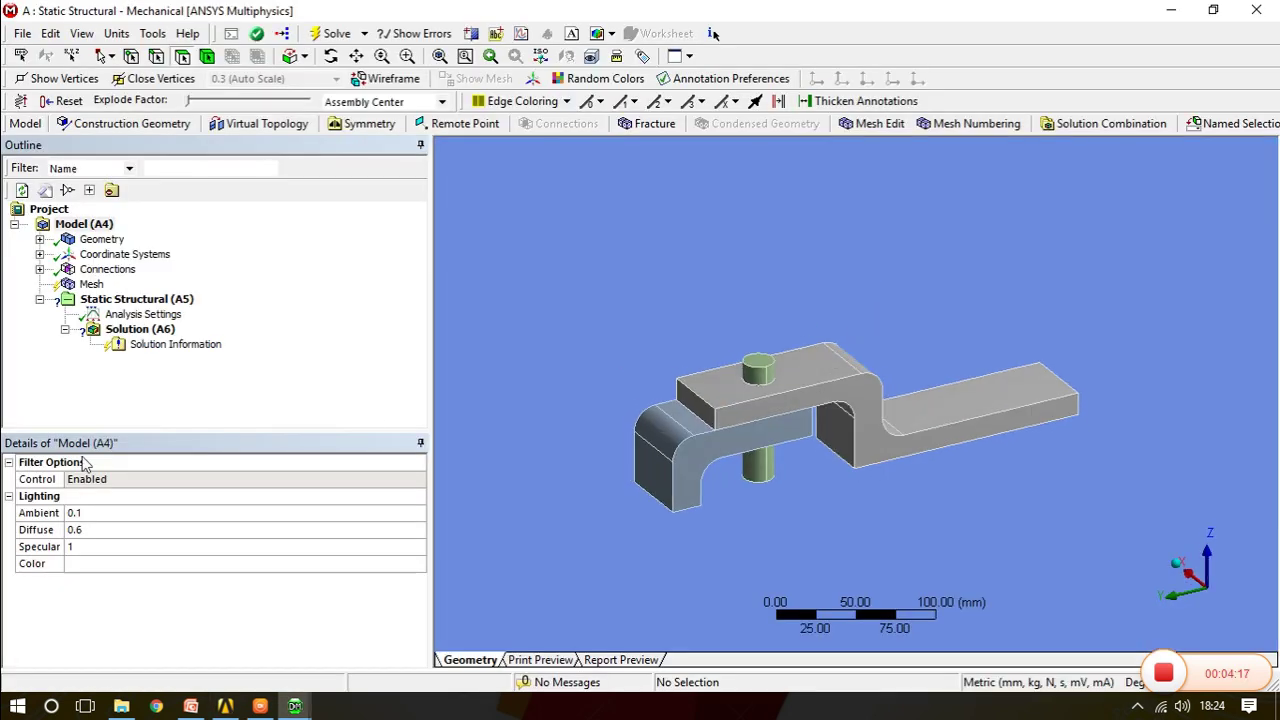
{"action": "middle_click_drag", "start_coordinate": [720, 497], "coordinate": [707, 480]}
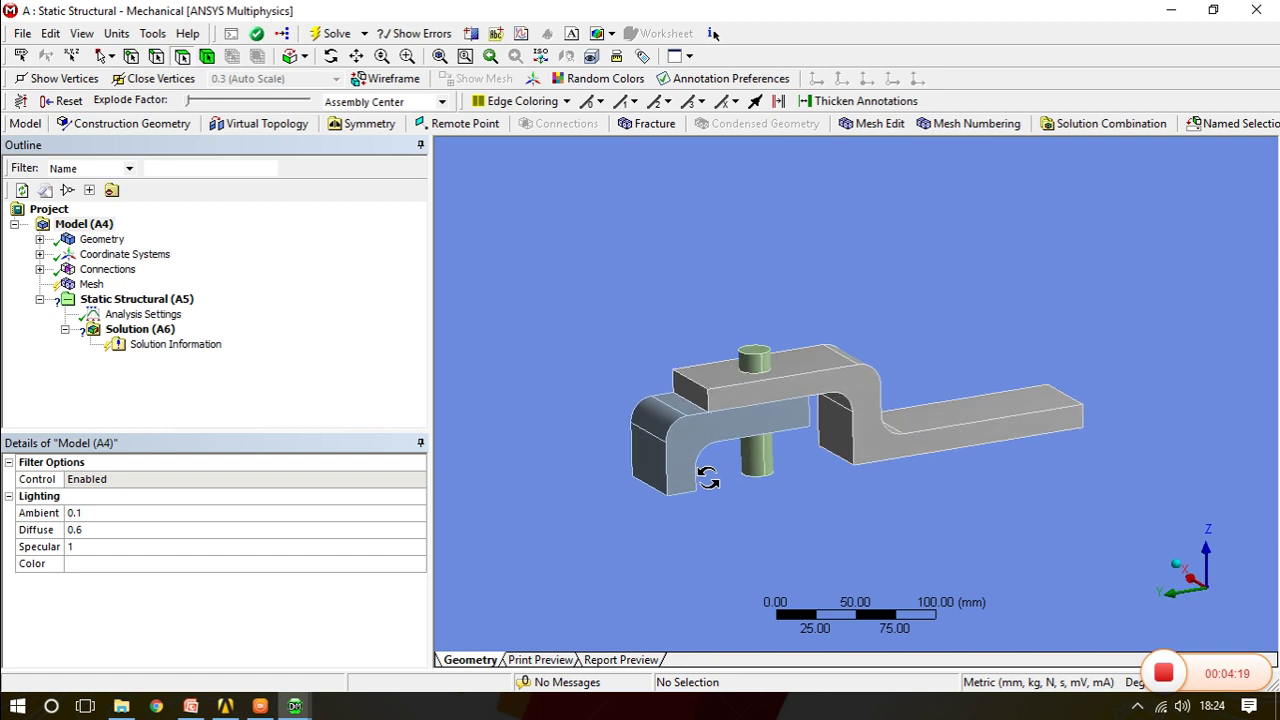
{"action": "left_click", "coordinate": [39, 240]}
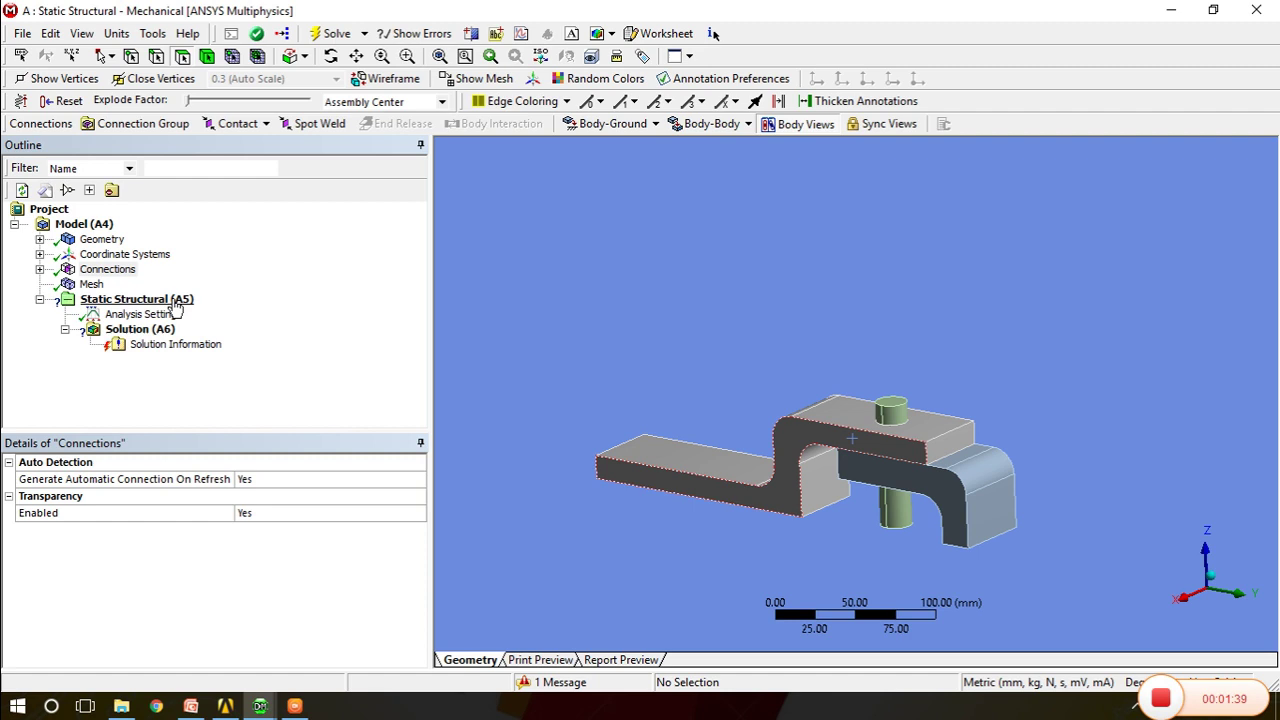
Inspect the three bonded contact regions: Yoke–U Shape, Yoke–Pin and U Shape–Pin
{"action": "left_click", "coordinate": [40, 270]}
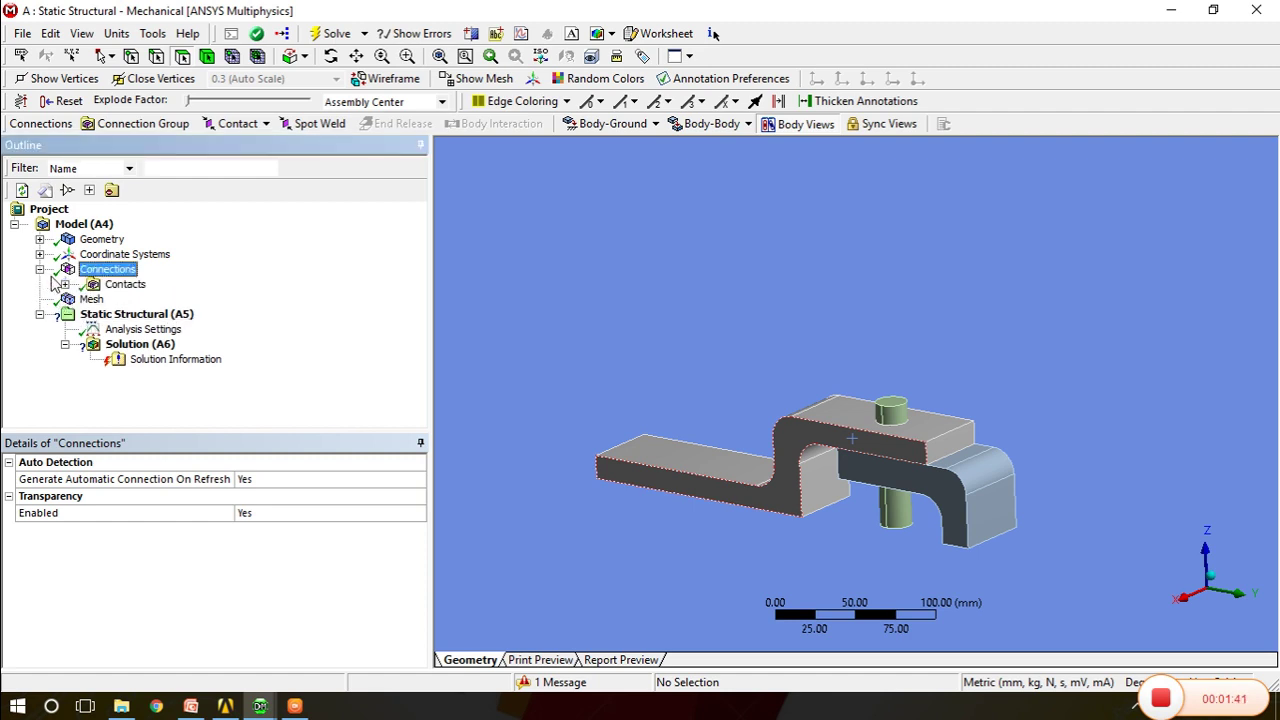
{"action": "left_click", "coordinate": [64, 284]}
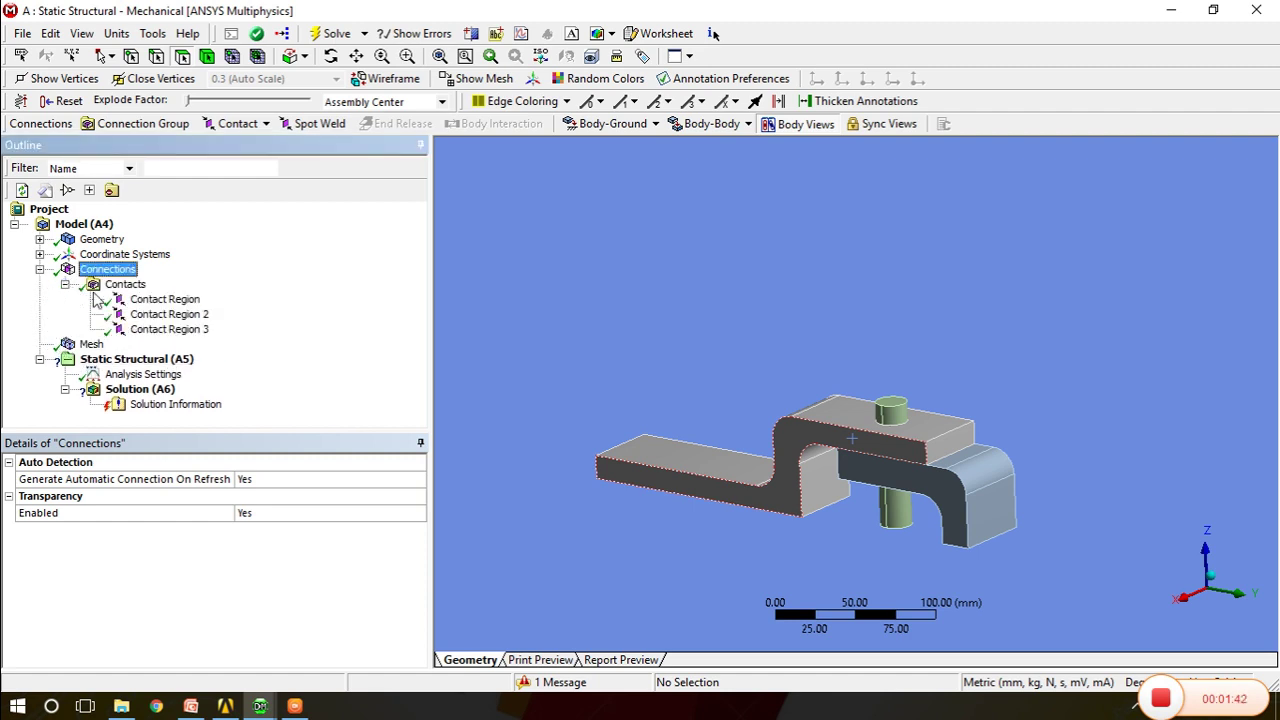
{"action": "left_click", "coordinate": [165, 300]}
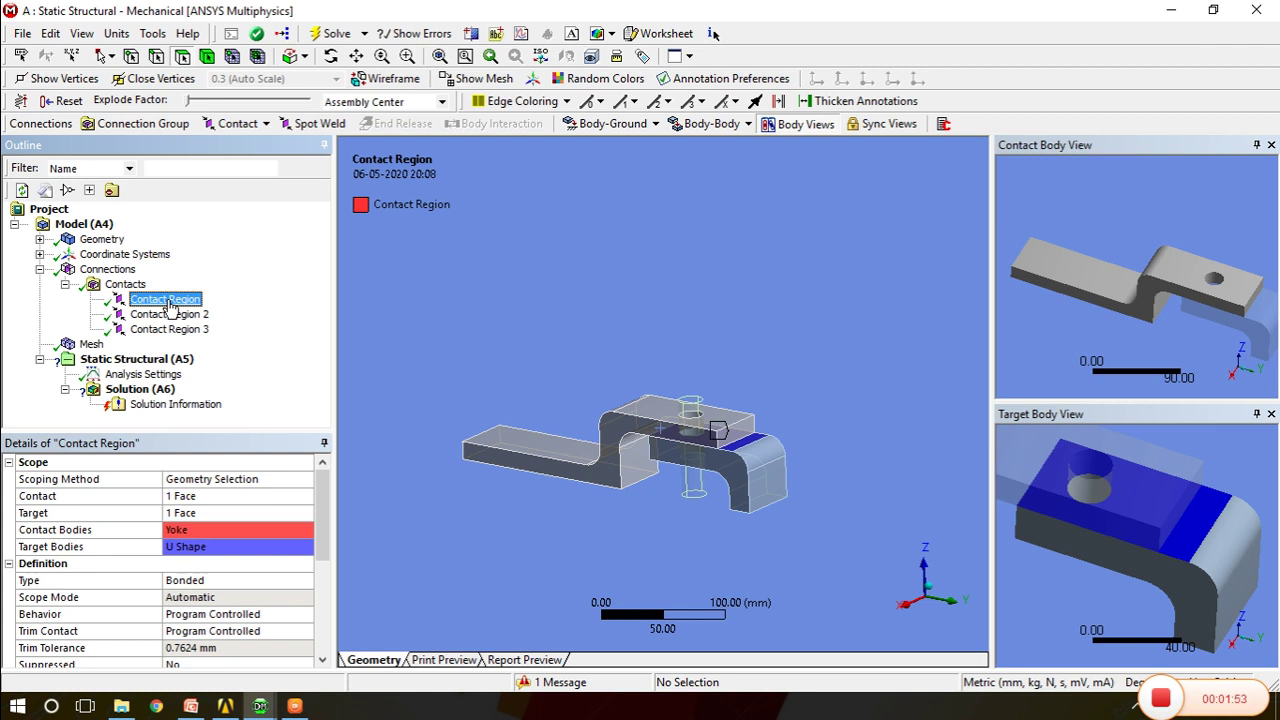
{"action": "left_click", "coordinate": [172, 315]}
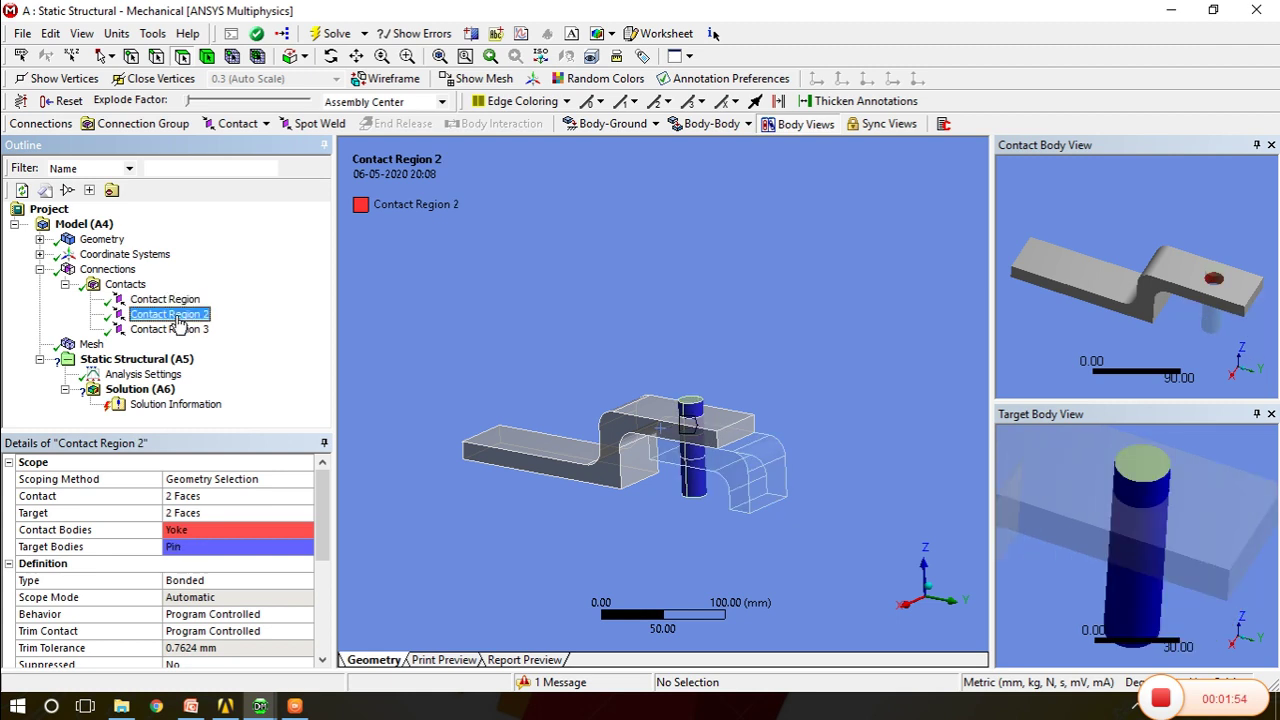
{"action": "left_click", "coordinate": [172, 330]}
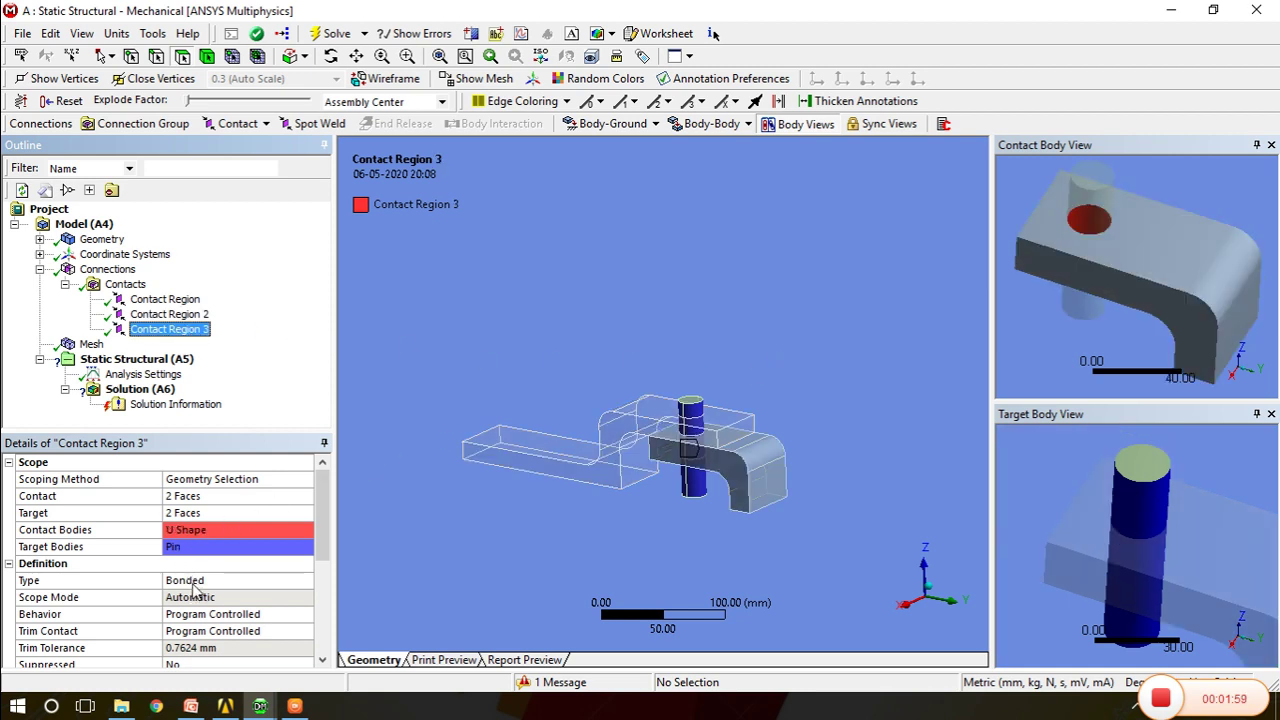
{"action": "left_click", "coordinate": [66, 285]}
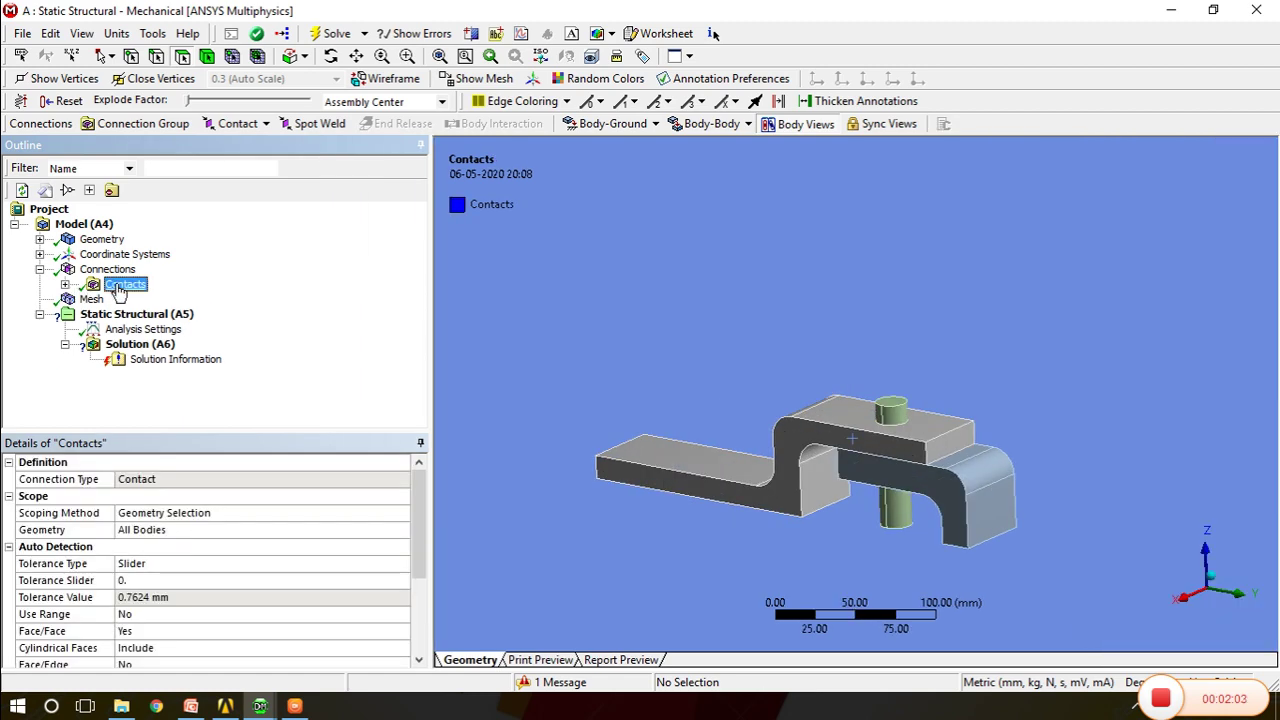
Delete the automatic Contacts folder and insert a manual contact region under Connections
{"action": "right_click", "coordinate": [120, 290]}
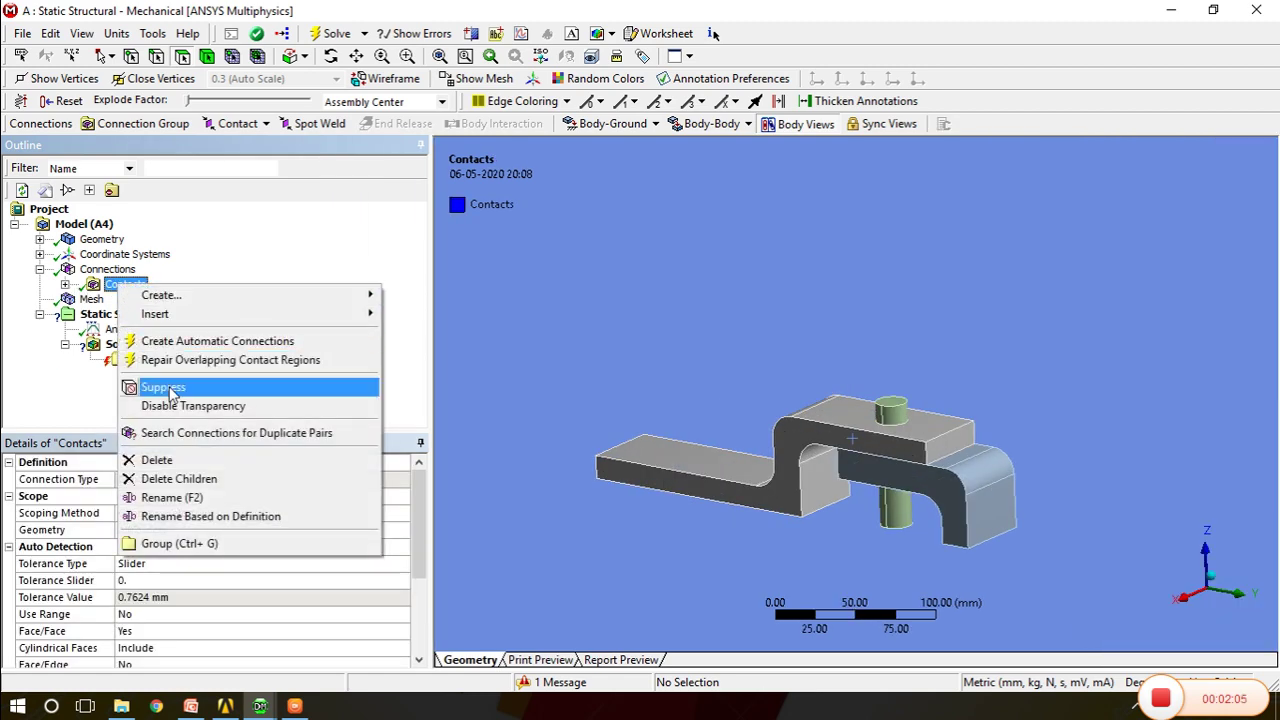
{"action": "left_click", "coordinate": [170, 465]}
{"action": "left_click", "coordinate": [620, 418]}
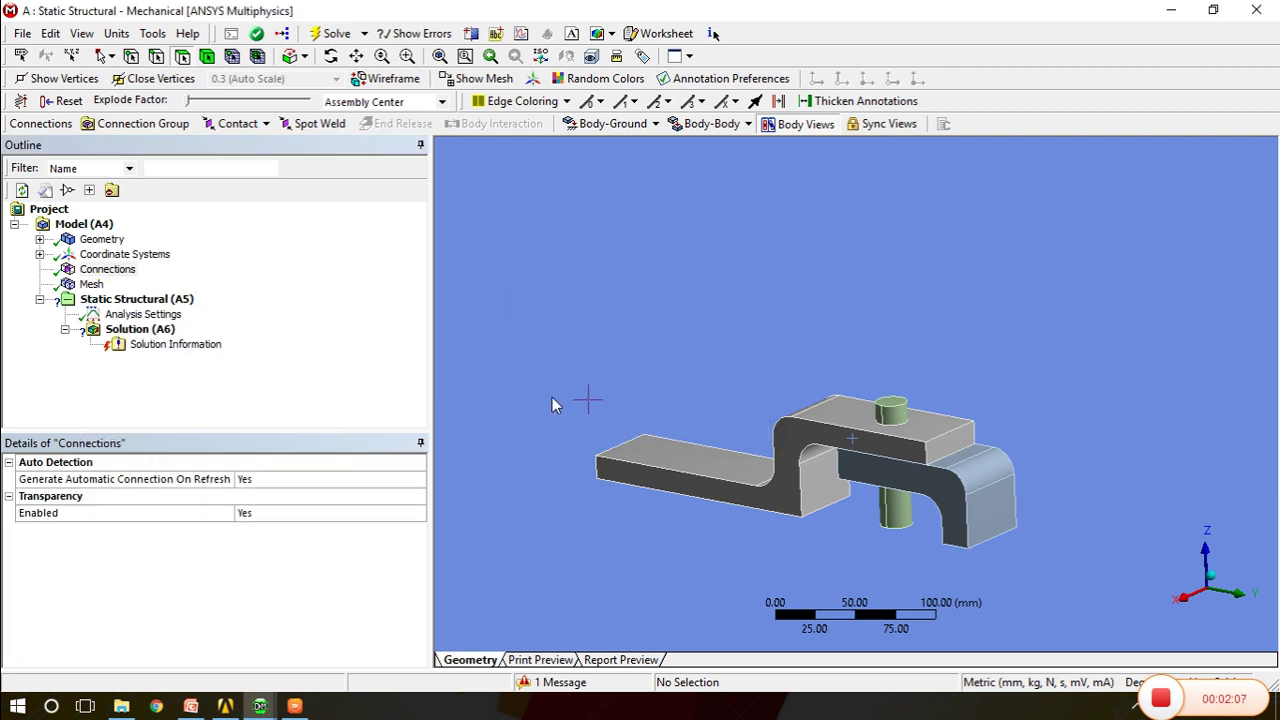
{"action": "right_click", "coordinate": [126, 274]}
{"action": "mouse_move", "coordinate": [230, 284]}
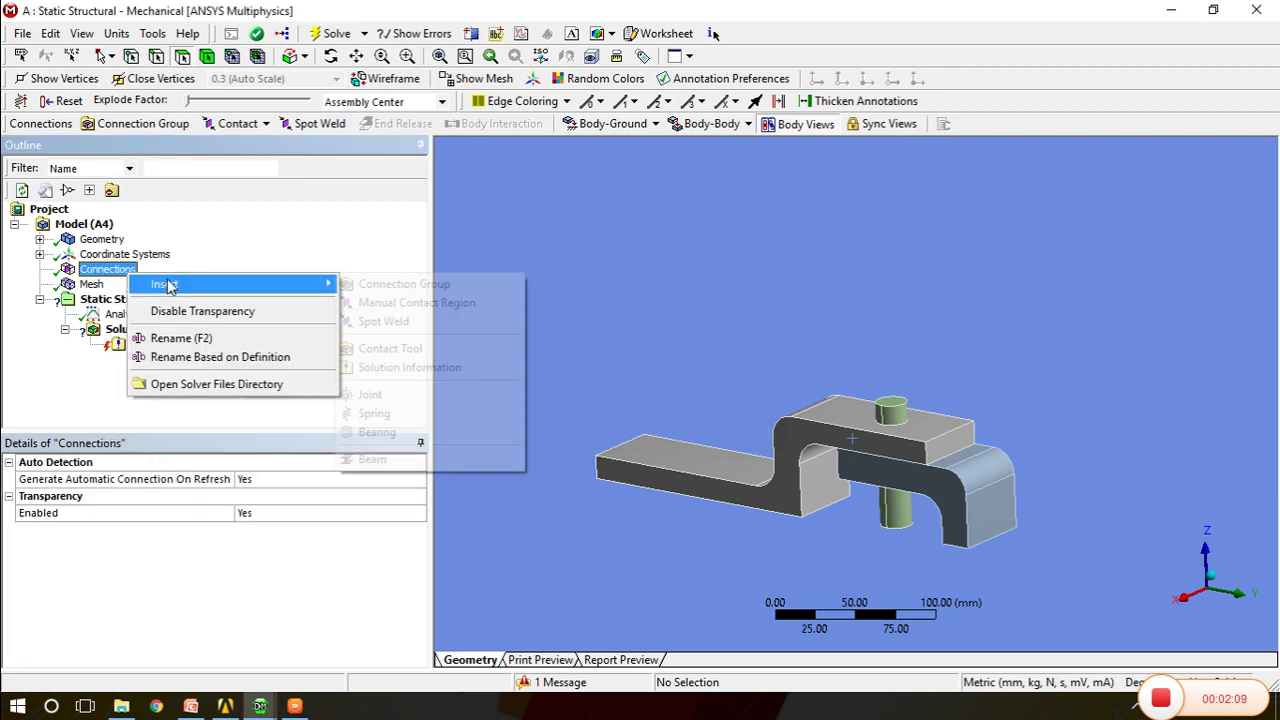
{"action": "left_click", "coordinate": [368, 303]}
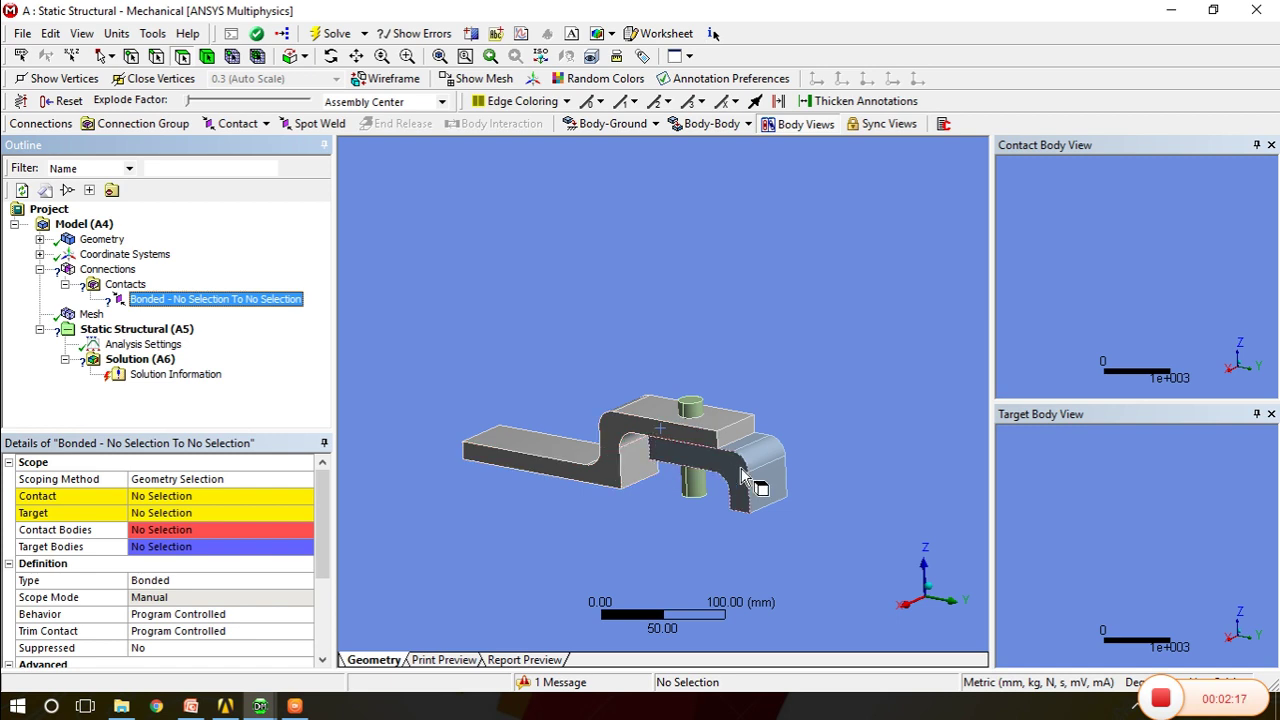
Rename the new Bonded contact to 'No Seperation Yoke and u shape'
{"action": "right_click", "coordinate": [222, 302]}
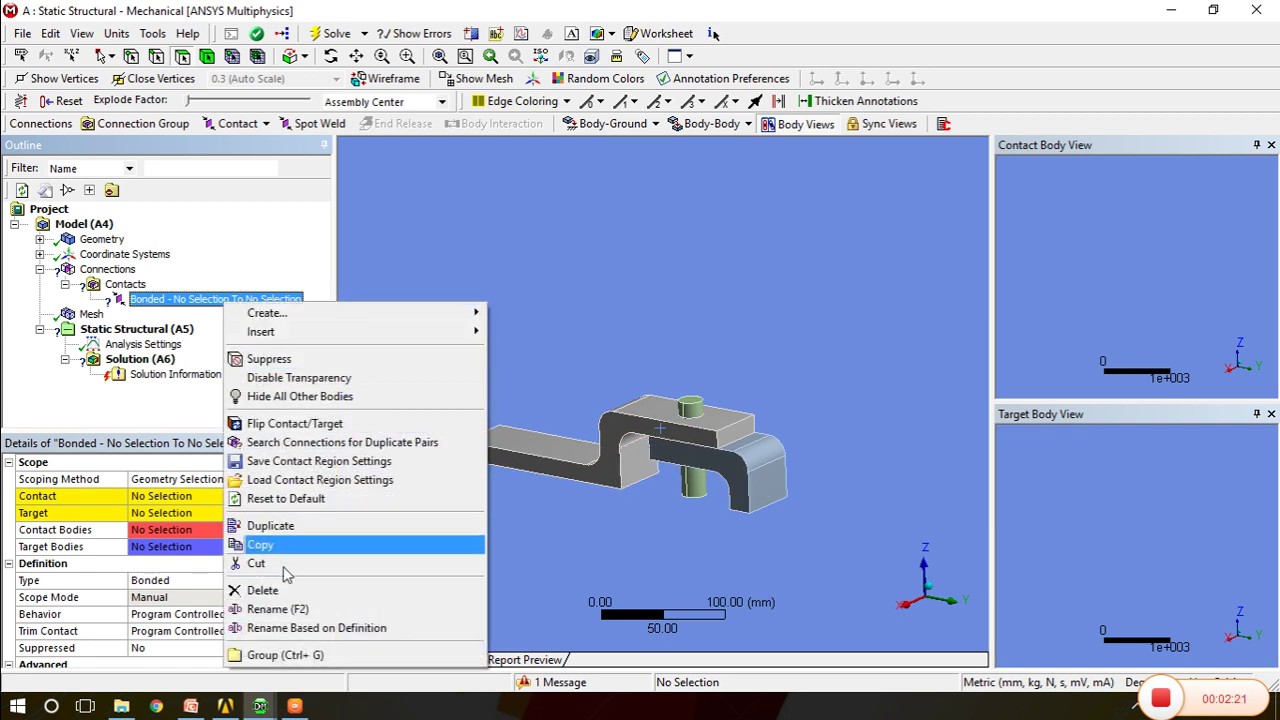
{"action": "left_click", "coordinate": [287, 611]}
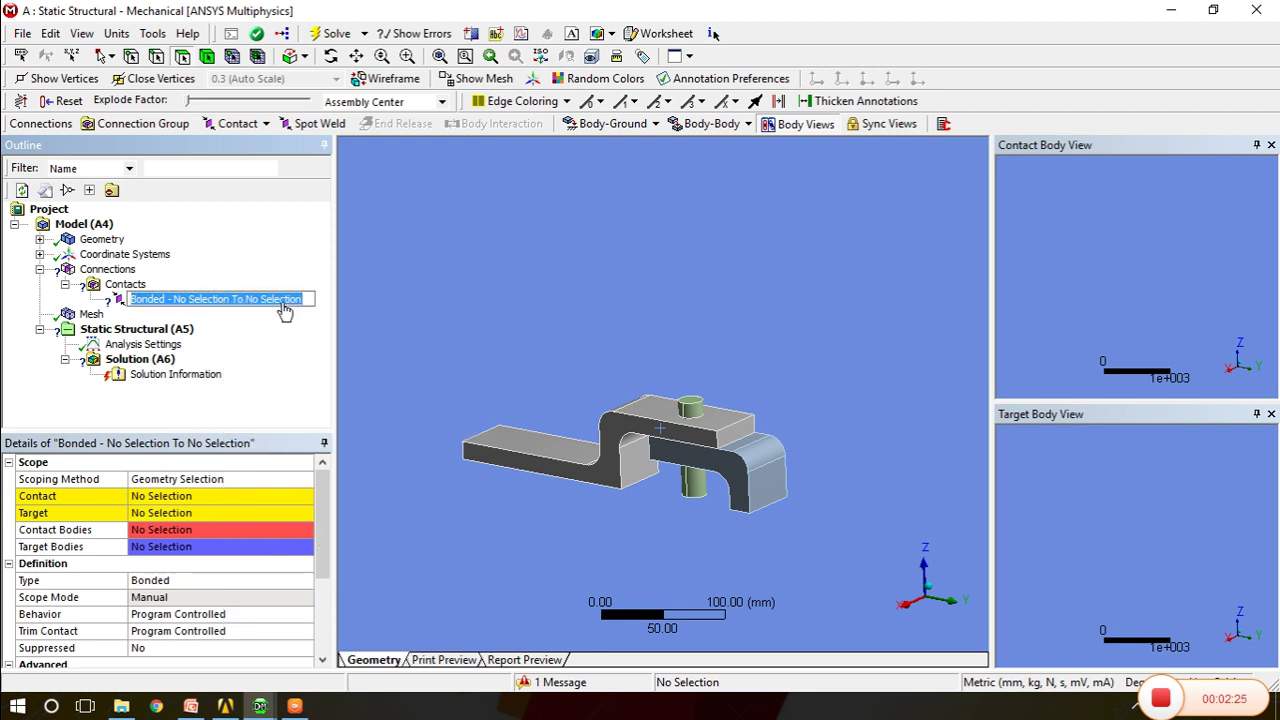
{"action": "key", "text": "BackSpace"}
{"action": "type", "text": "N"}
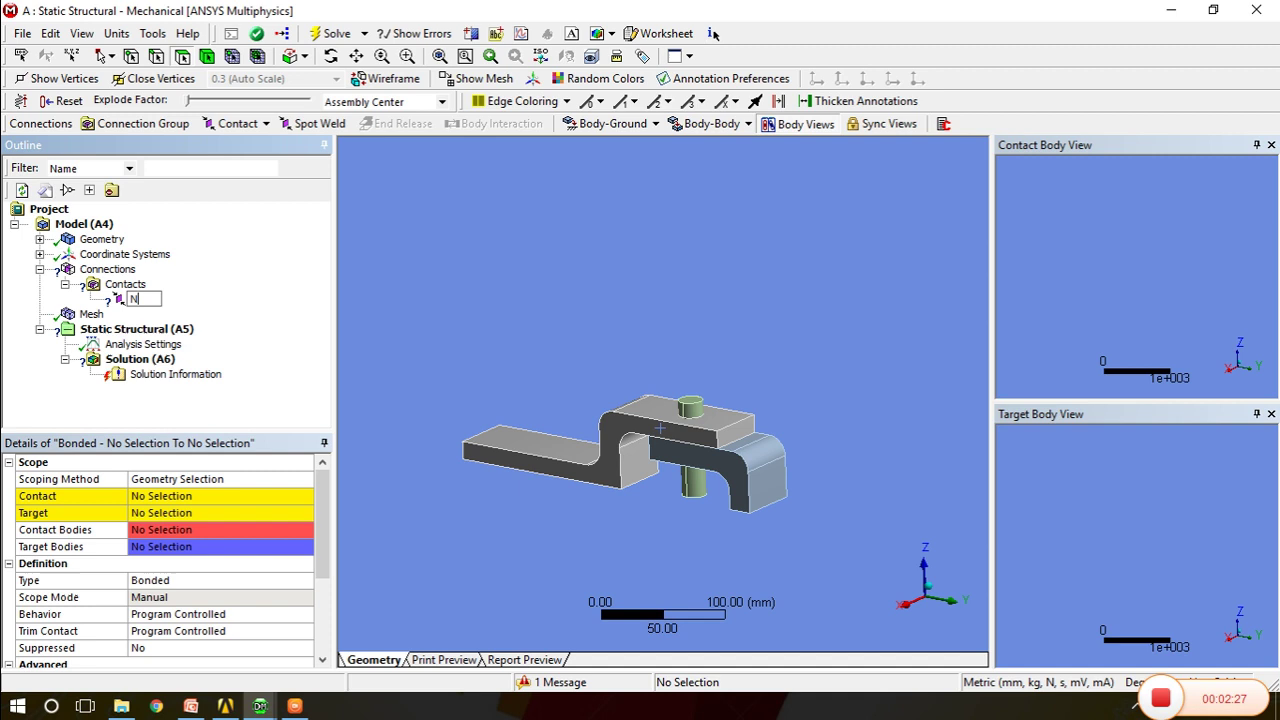
{"action": "type", "text": "o Sepe"}
{"action": "type", "text": "ration Yoke and u"}
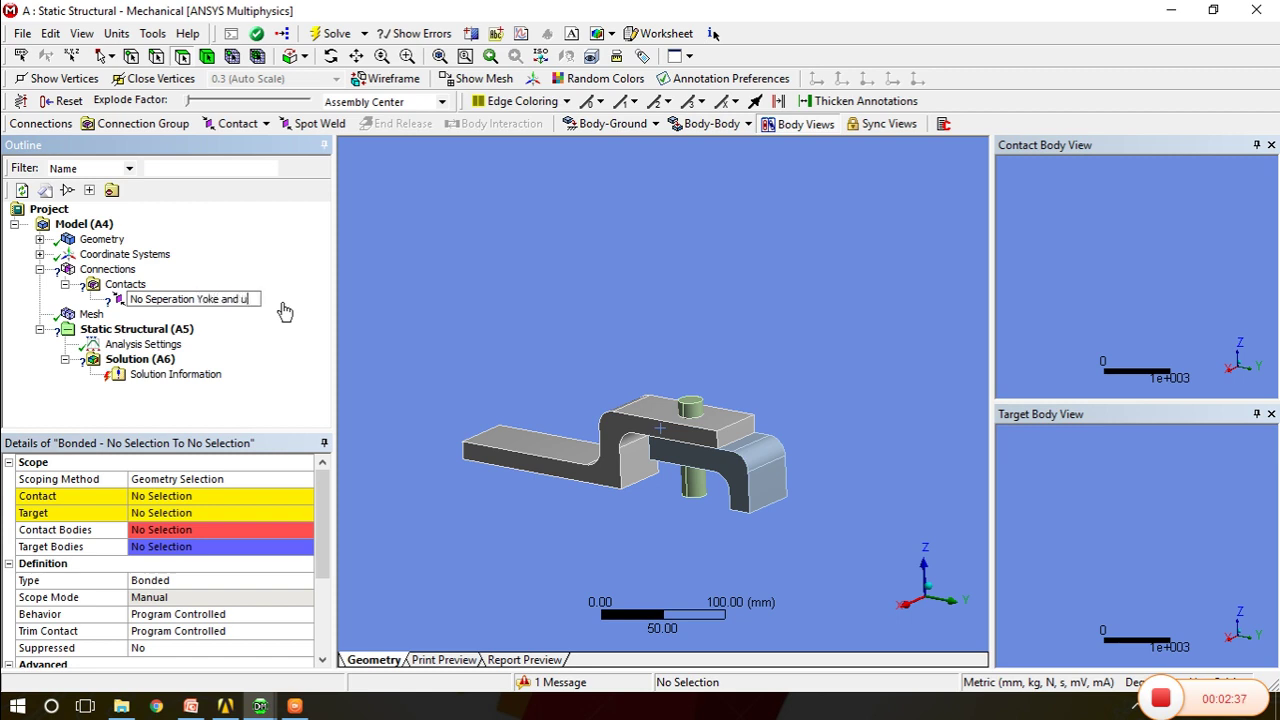
{"action": "type", "text": " shape"}
{"action": "left_click", "coordinate": [470, 358]}
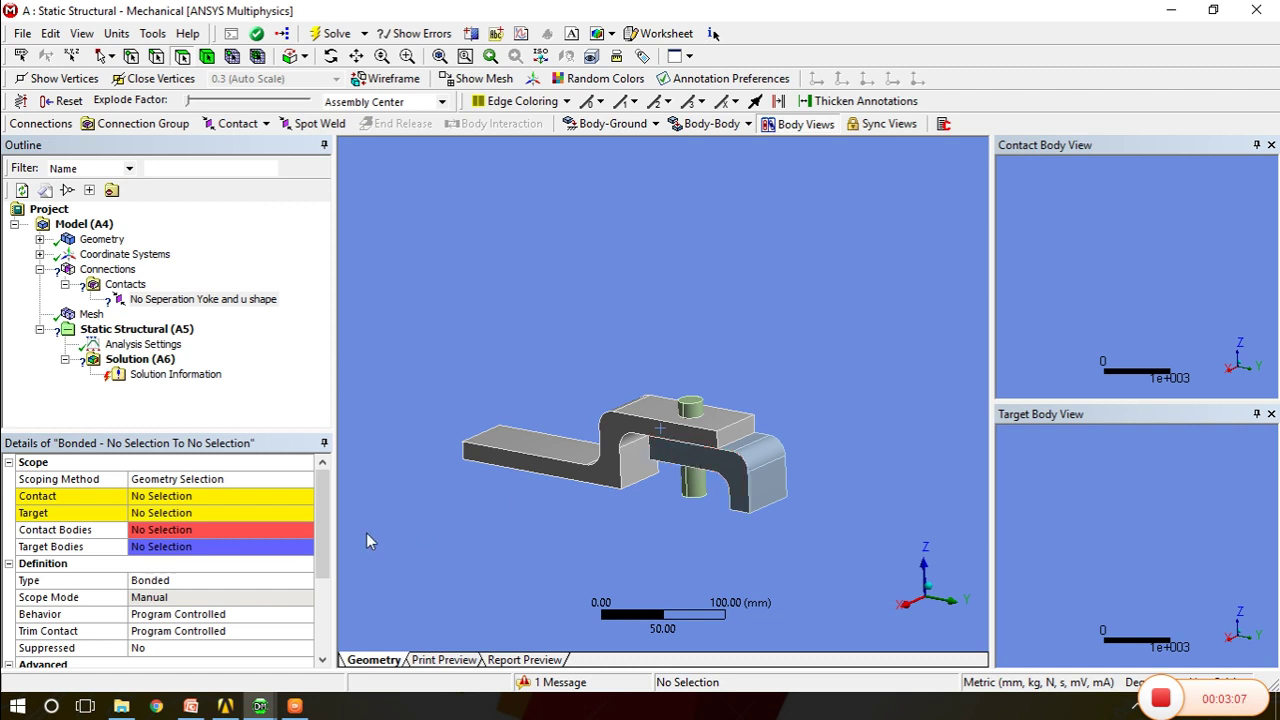
Set the manual contact's Type from Bonded to No Separation
{"action": "left_click", "coordinate": [246, 581]}
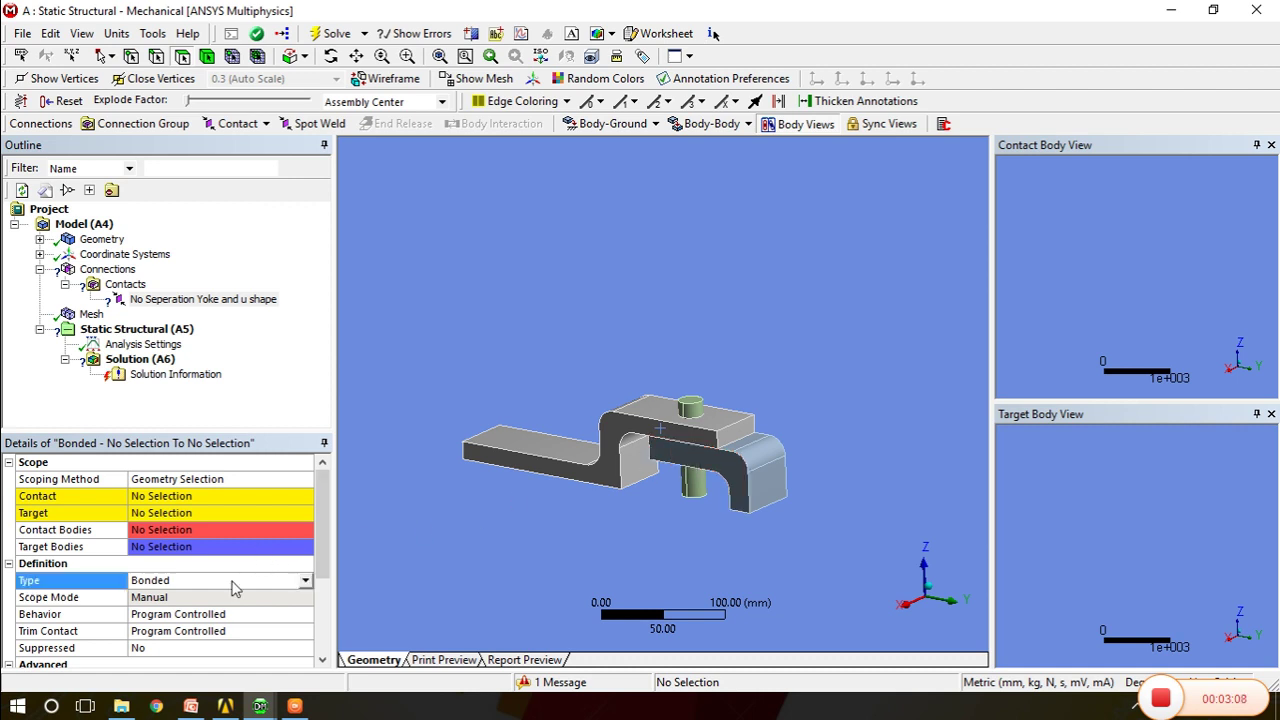
{"action": "left_click", "coordinate": [305, 581]}
{"action": "left_click", "coordinate": [217, 608]}
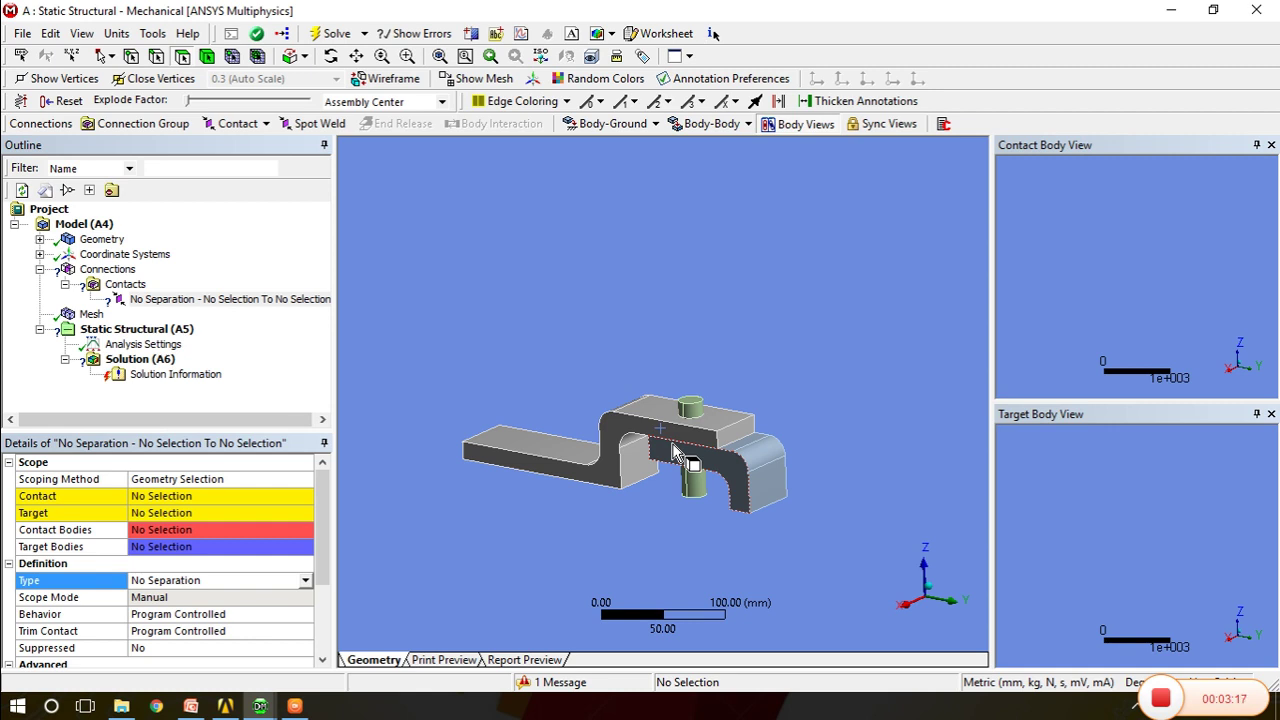
{"action": "left_click", "coordinate": [224, 499]}
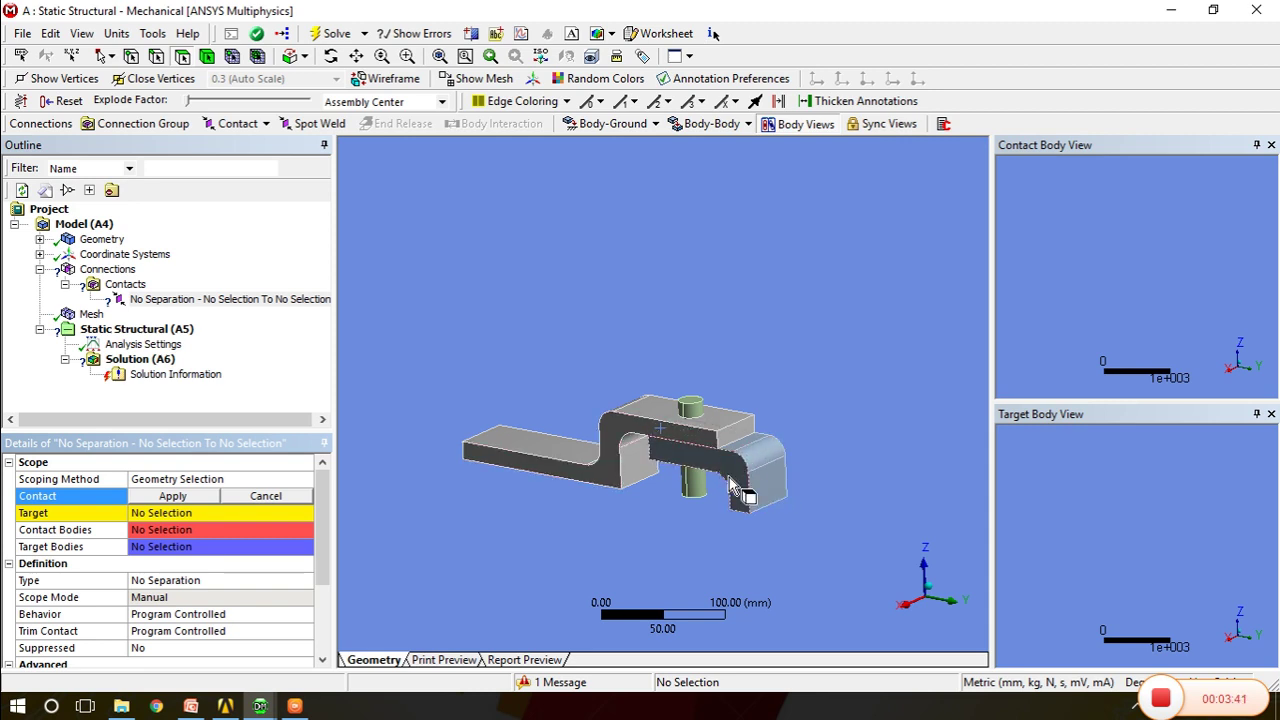
Hide the yoke and apply the U Shape's top face as the contact side
{"action": "left_click", "coordinate": [207, 56]}
{"action": "left_click", "coordinate": [536, 463]}
{"action": "right_click", "coordinate": [536, 463]}
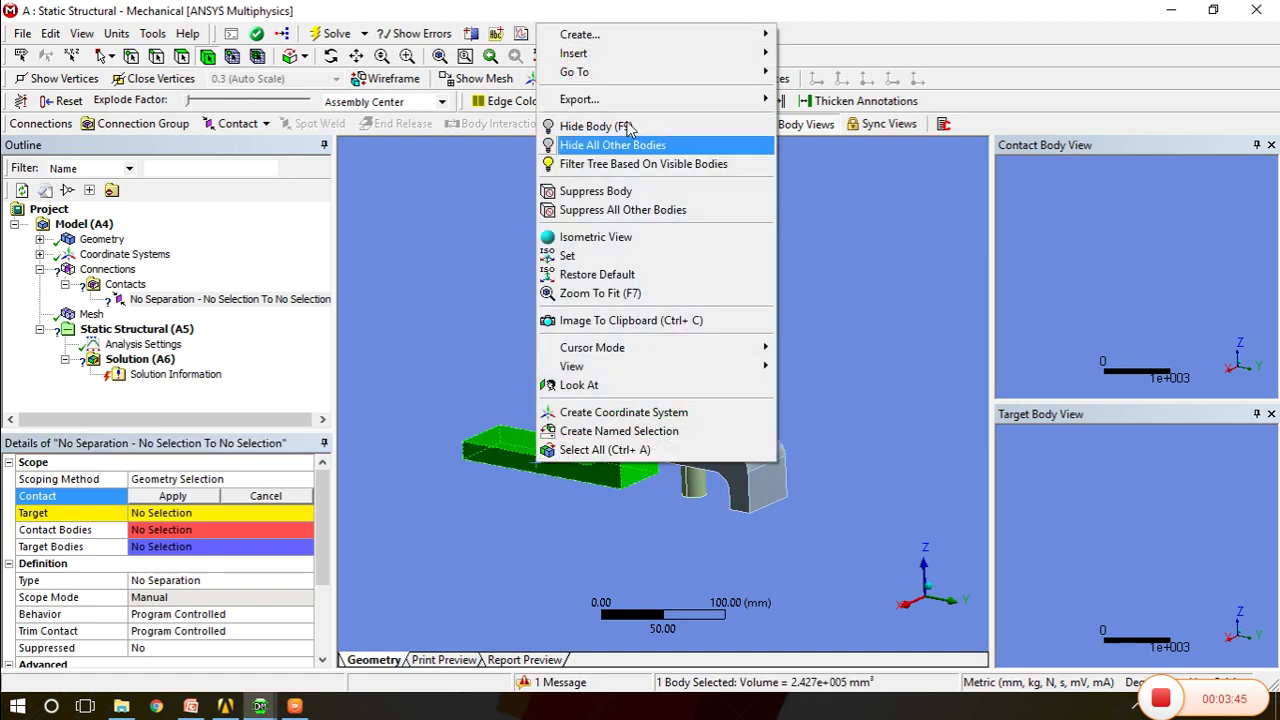
{"action": "left_click", "coordinate": [612, 126]}
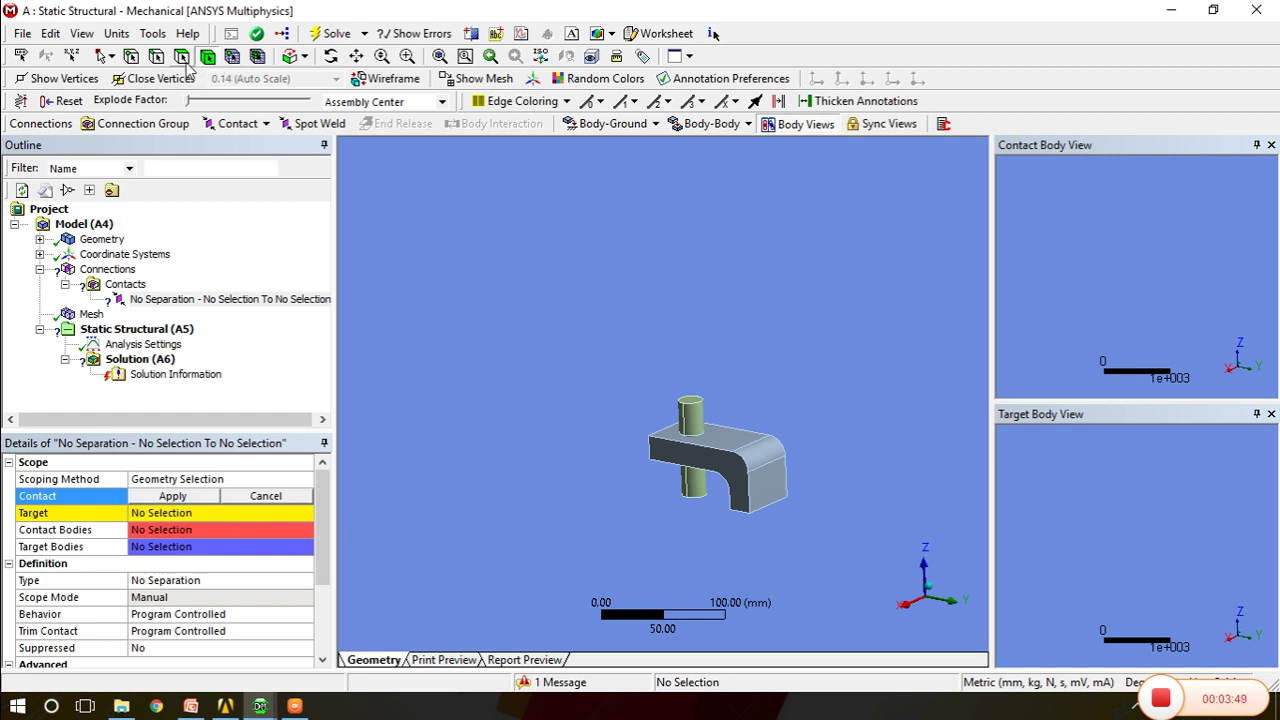
{"action": "left_click", "coordinate": [735, 447]}
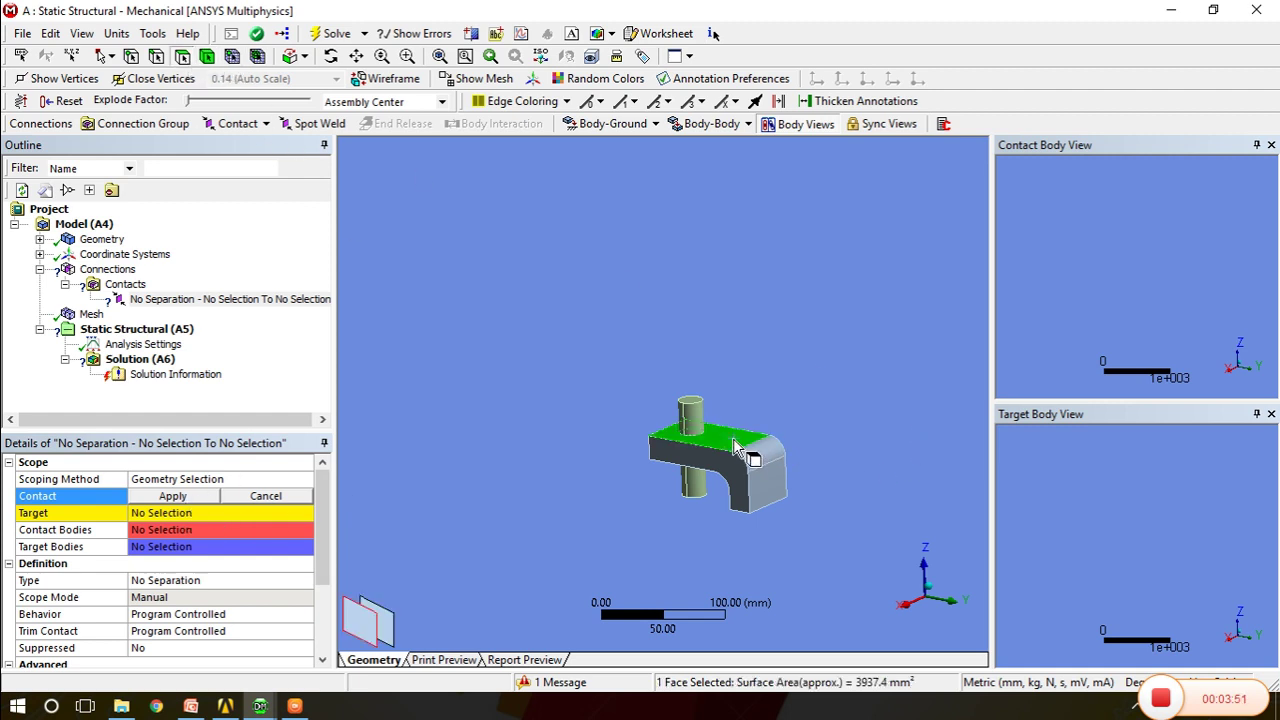
{"action": "left_click", "coordinate": [171, 496]}
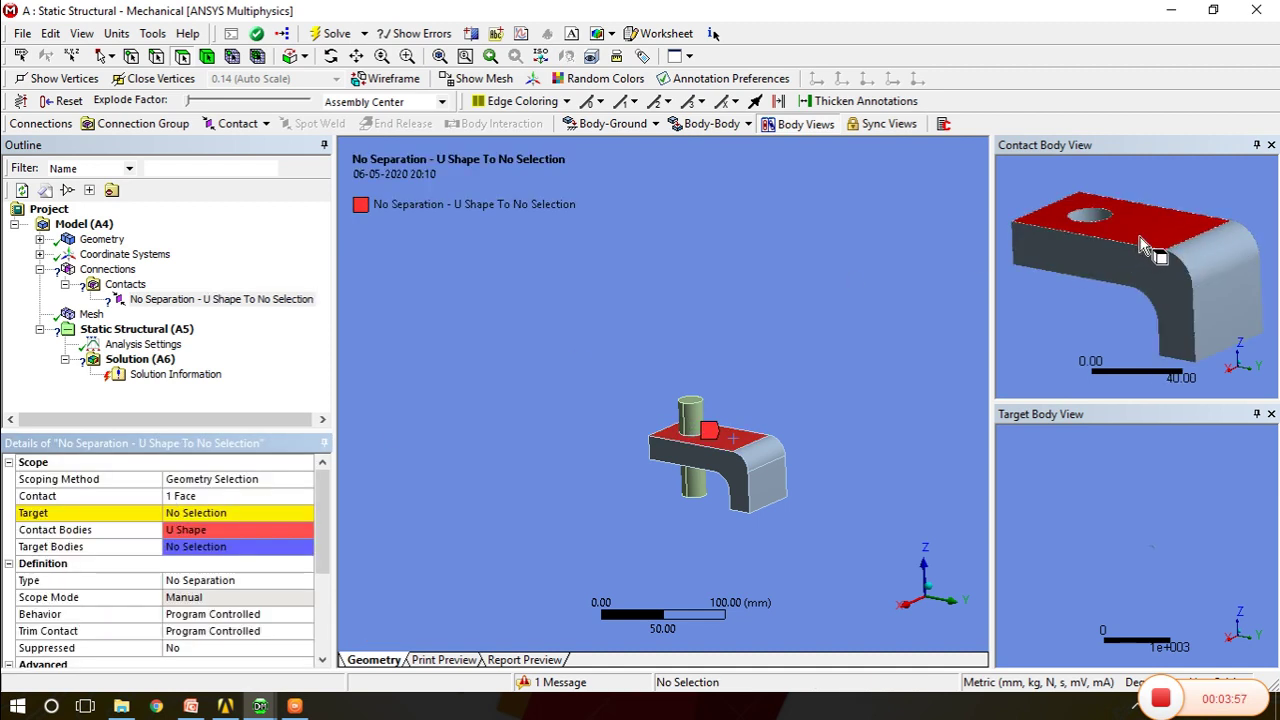
Show all bodies again, then hide the U Shape to expose the yoke's top
{"action": "left_click", "coordinate": [497, 410]}
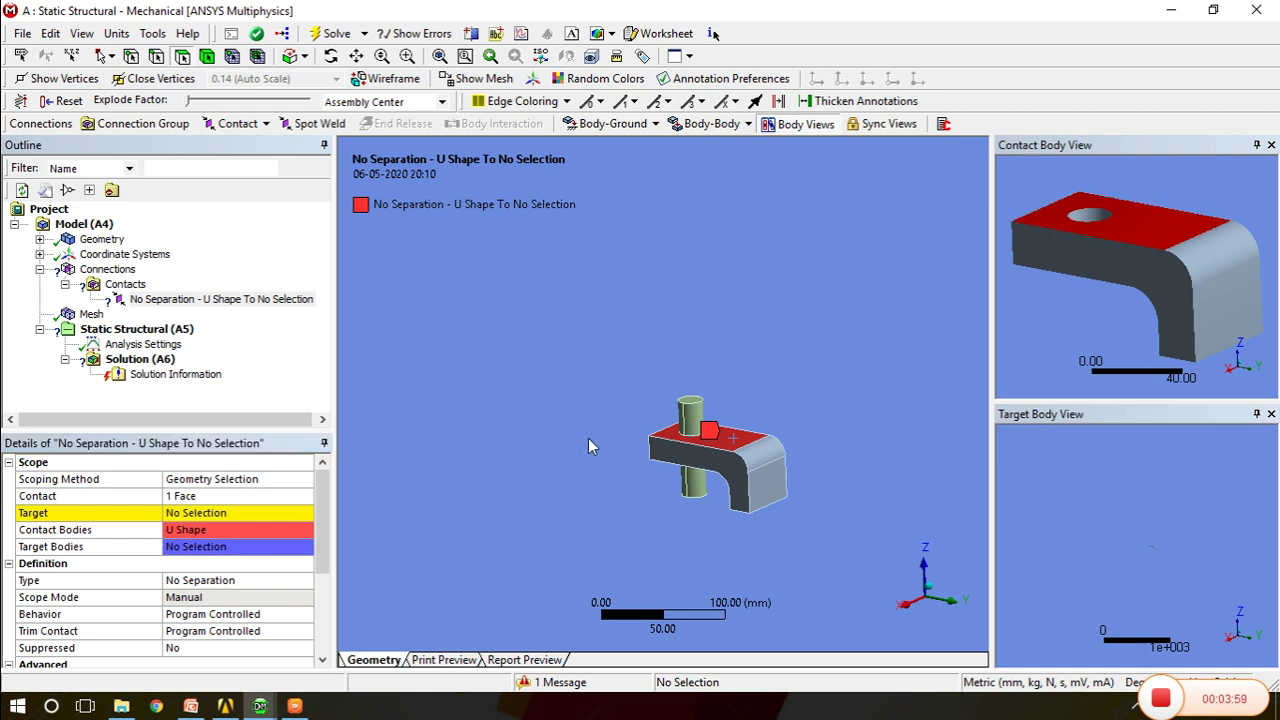
{"action": "right_click", "coordinate": [430, 268]}
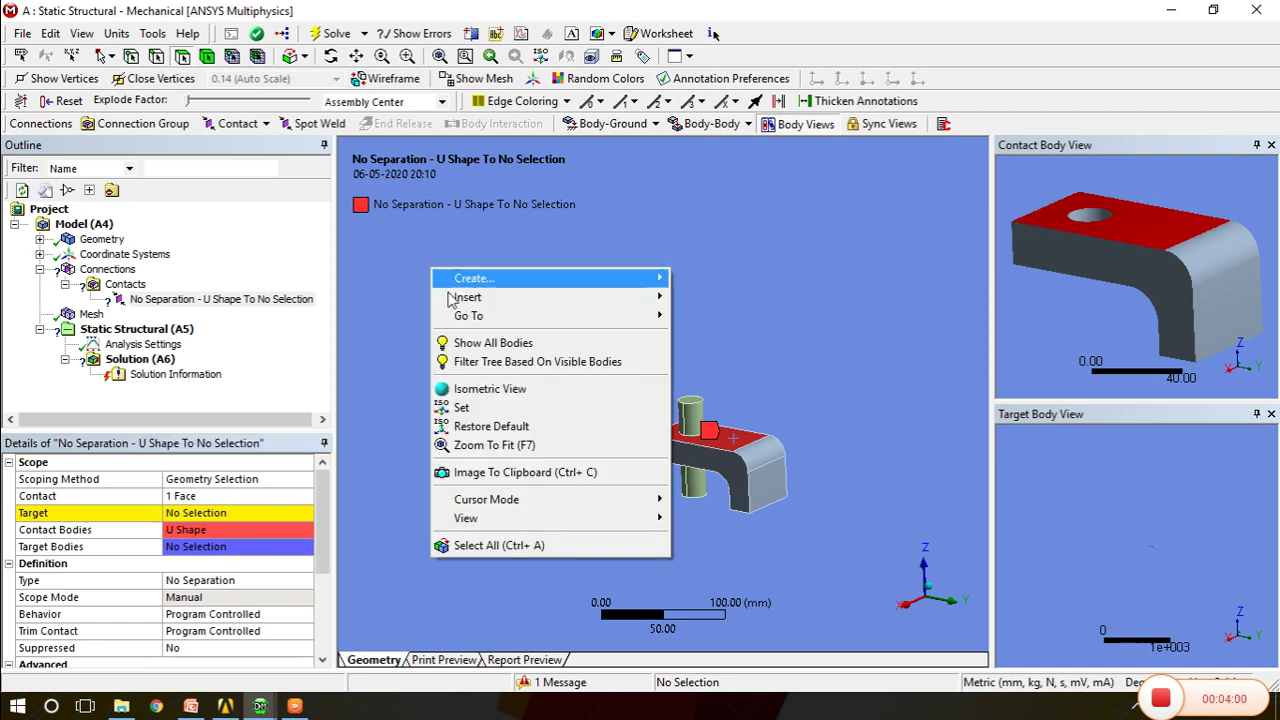
{"action": "left_click", "coordinate": [475, 345]}
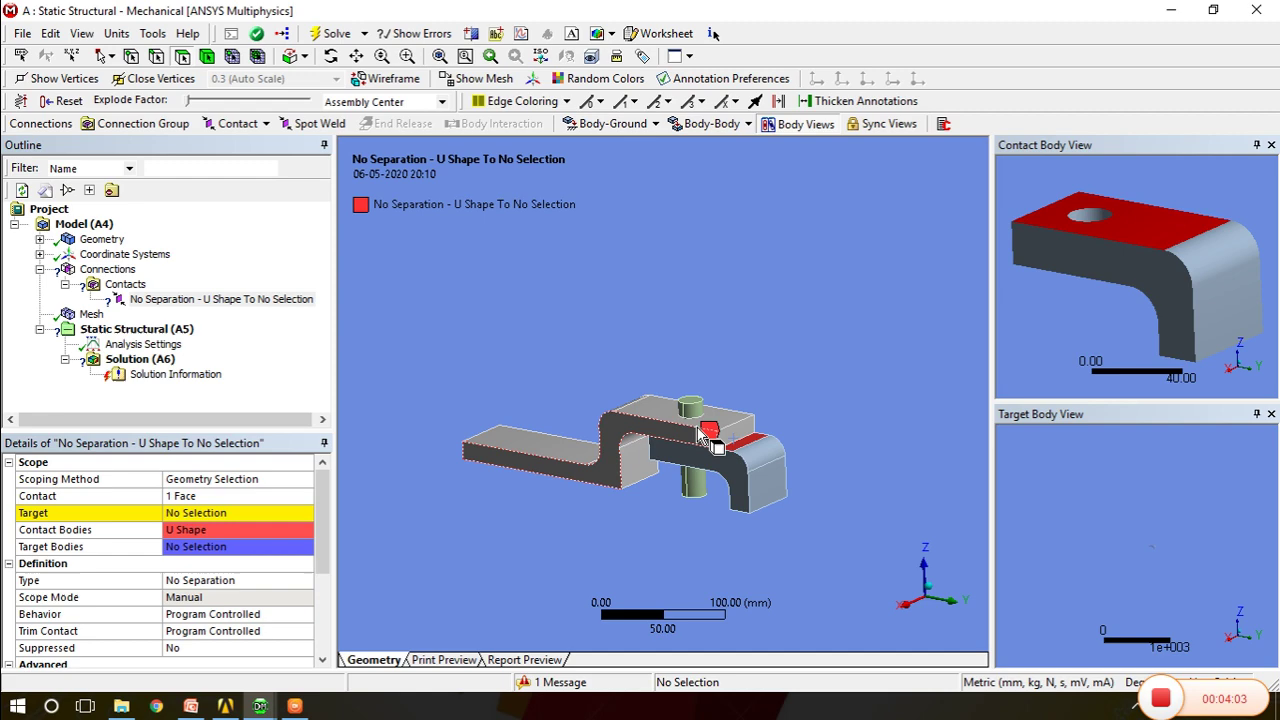
{"action": "left_click", "coordinate": [741, 494]}
{"action": "right_click", "coordinate": [741, 494]}
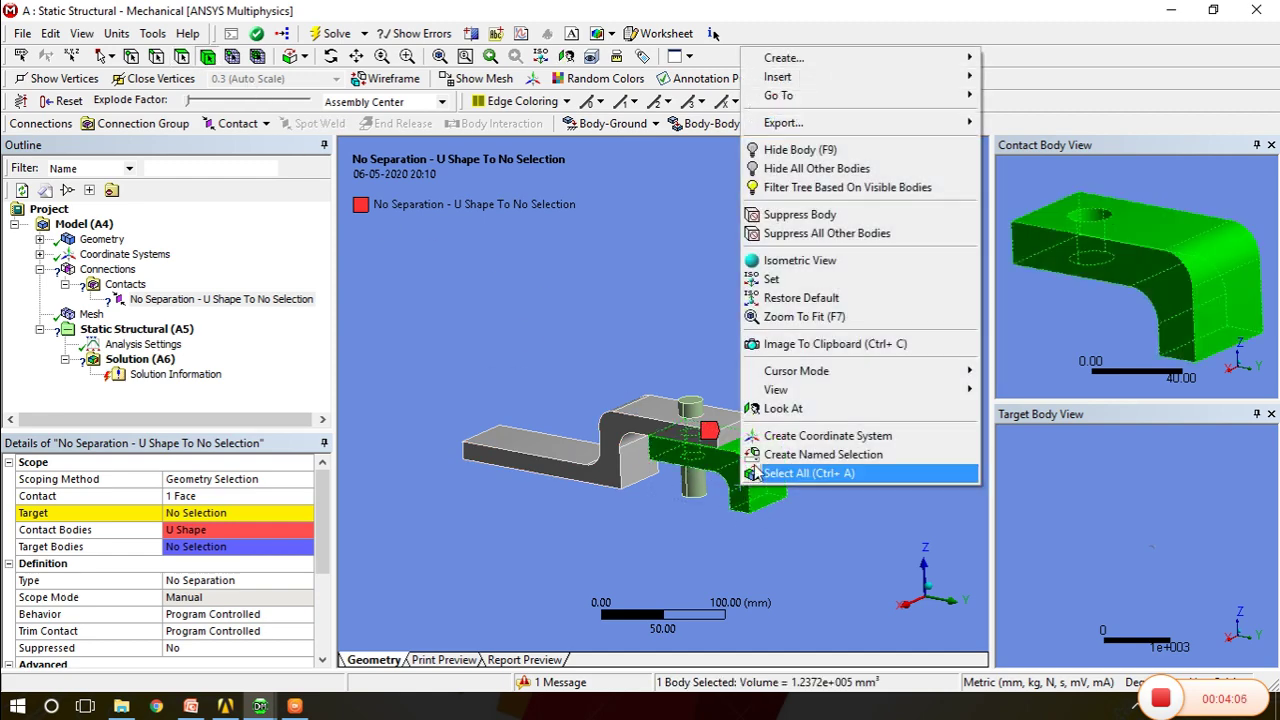
{"action": "left_click", "coordinate": [772, 152]}
{"action": "middle_click_drag", "start_coordinate": [670, 462], "coordinate": [660, 372]}
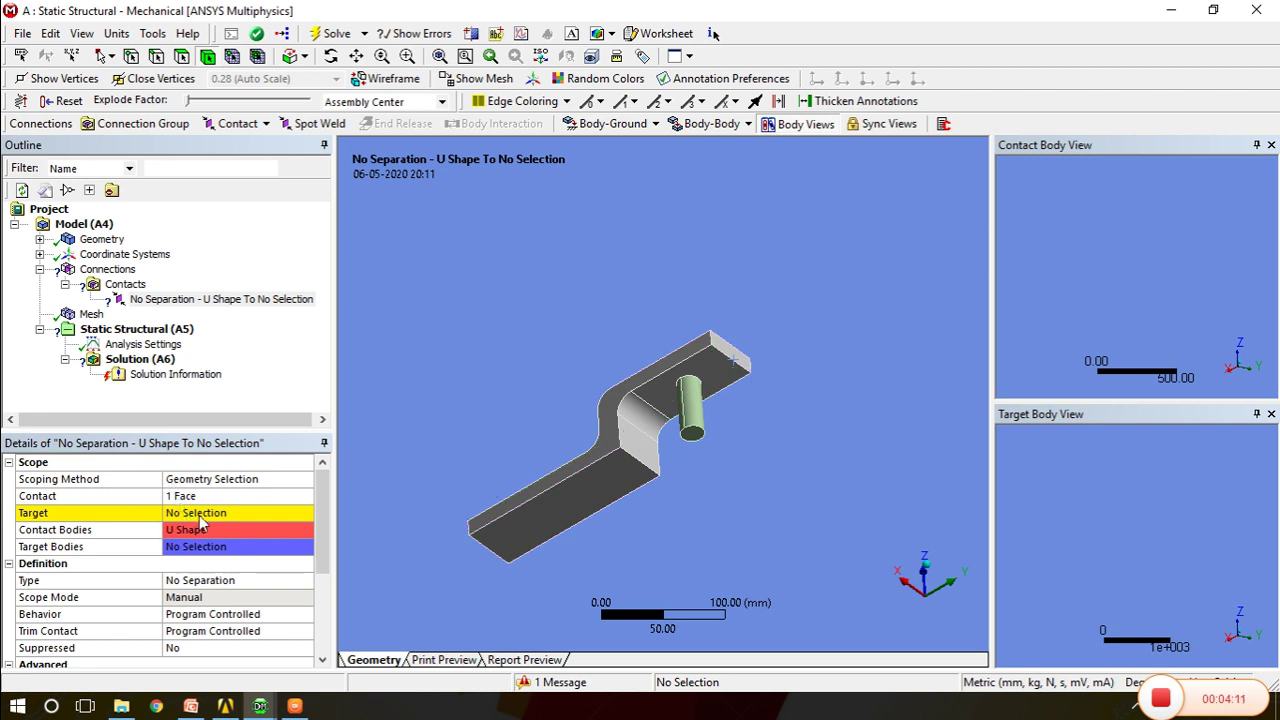
Apply the yoke face under the U Shape as the target, then show all bodies
{"action": "left_click", "coordinate": [232, 512]}
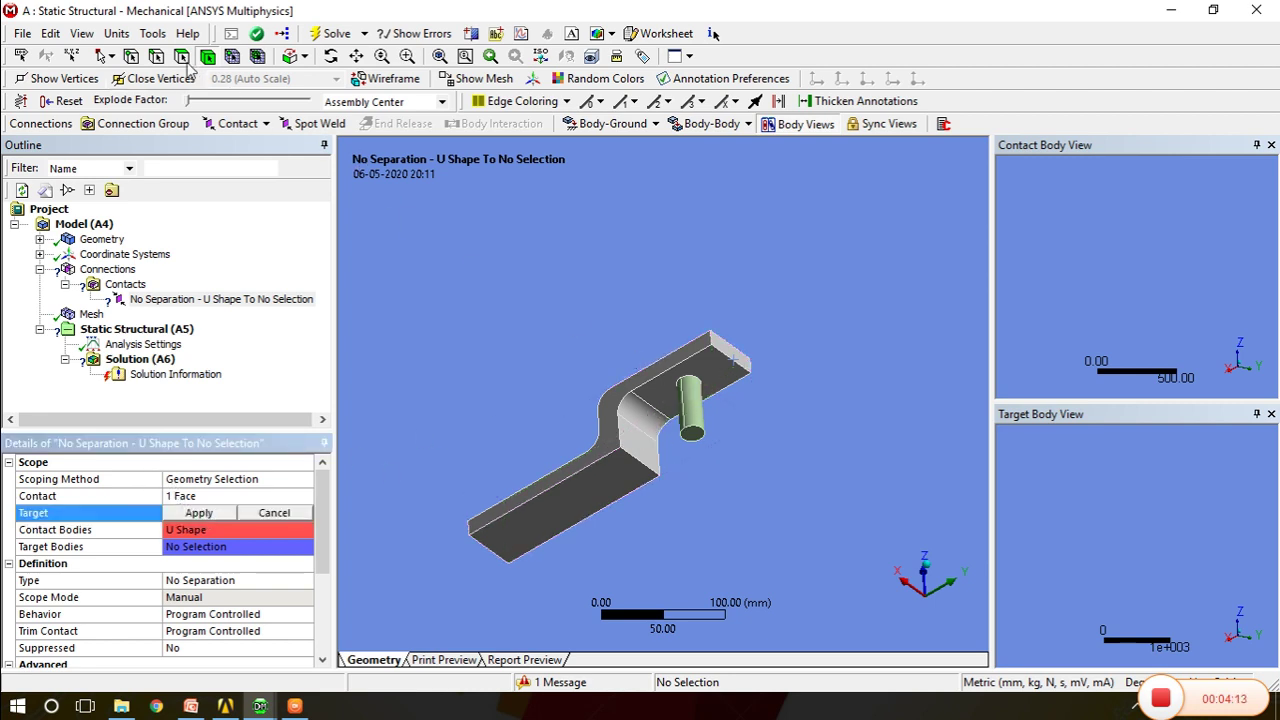
{"action": "left_click", "coordinate": [720, 378]}
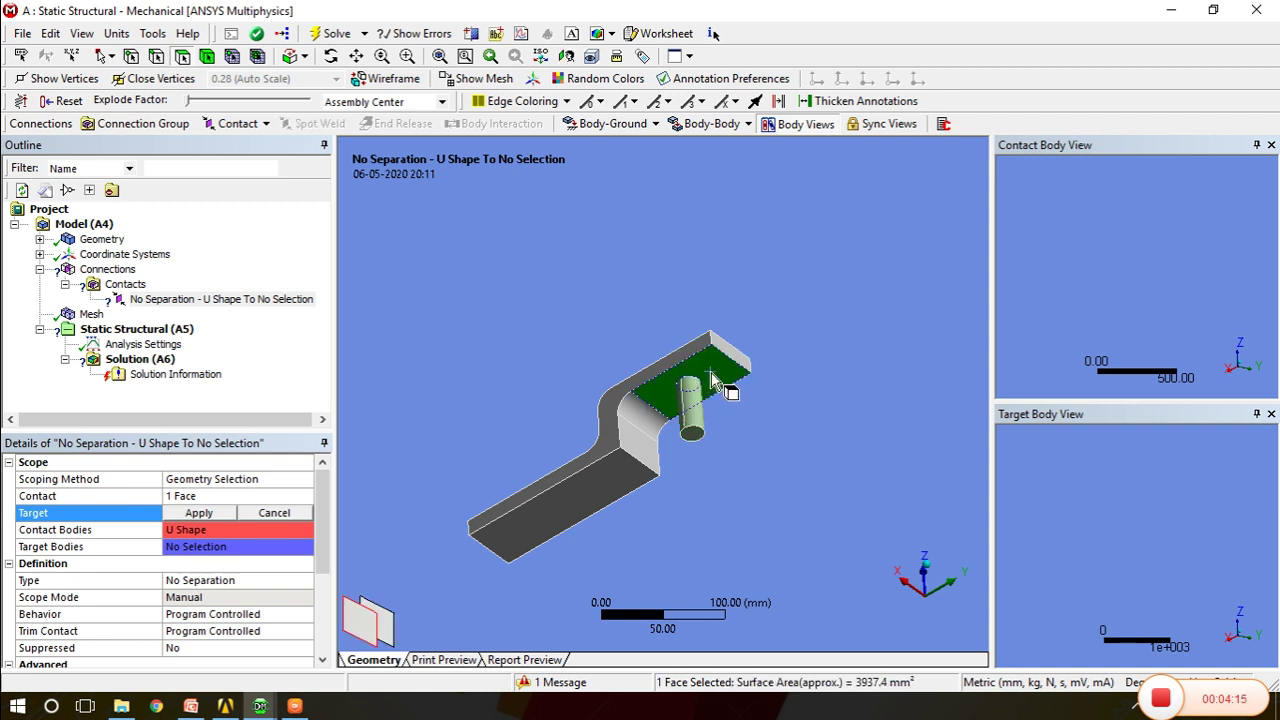
{"action": "mouse_move", "coordinate": [720, 378]}
{"action": "middle_mouse_down"}
{"action": "mouse_move", "coordinate": [587, 403]}
{"action": "mouse_move", "coordinate": [598, 430]}
{"action": "middle_mouse_up"}
{"action": "left_click", "coordinate": [200, 515]}
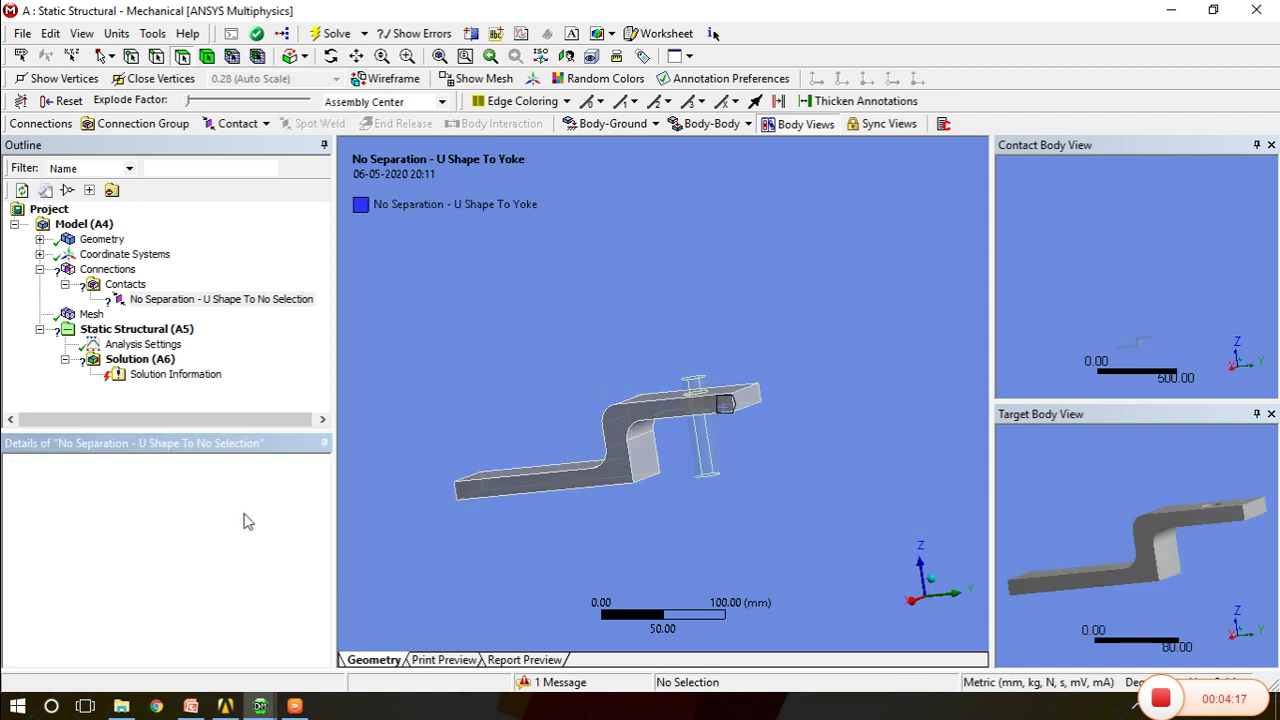
{"action": "middle_click_drag", "start_coordinate": [1258, 488], "coordinate": [1205, 513]}
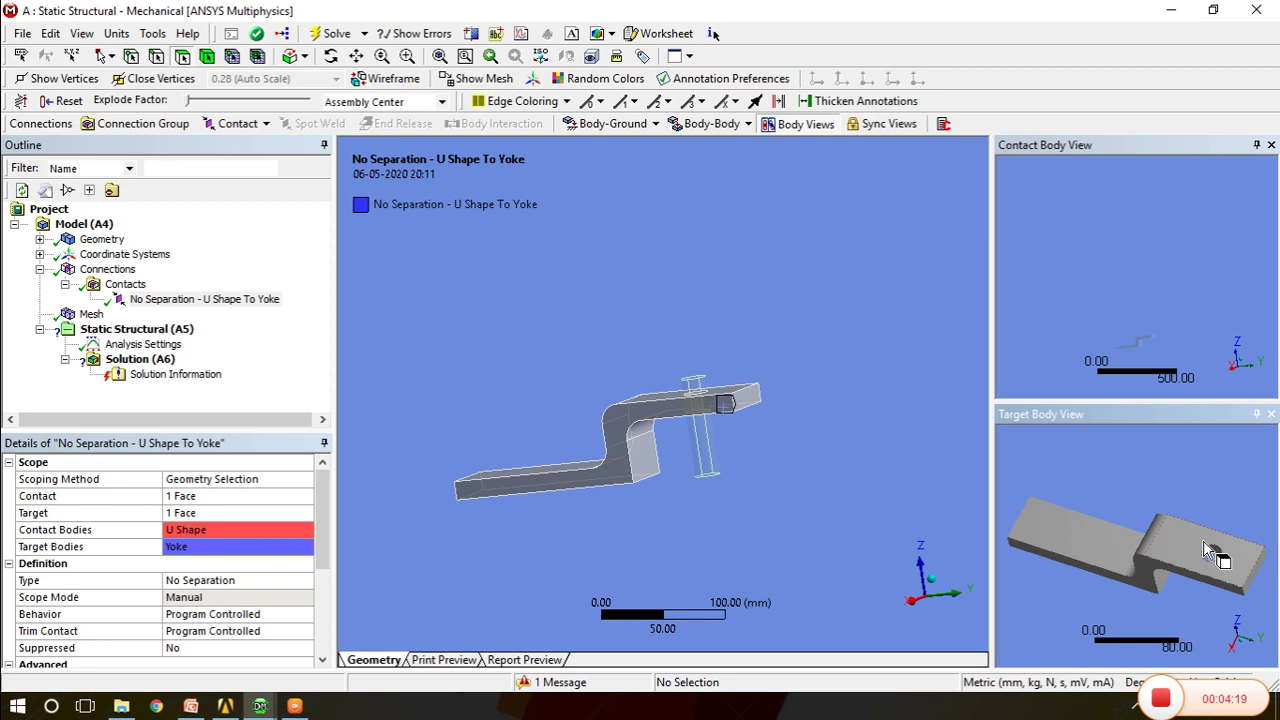
{"action": "right_click", "coordinate": [616, 343]}
{"action": "left_click", "coordinate": [665, 420]}
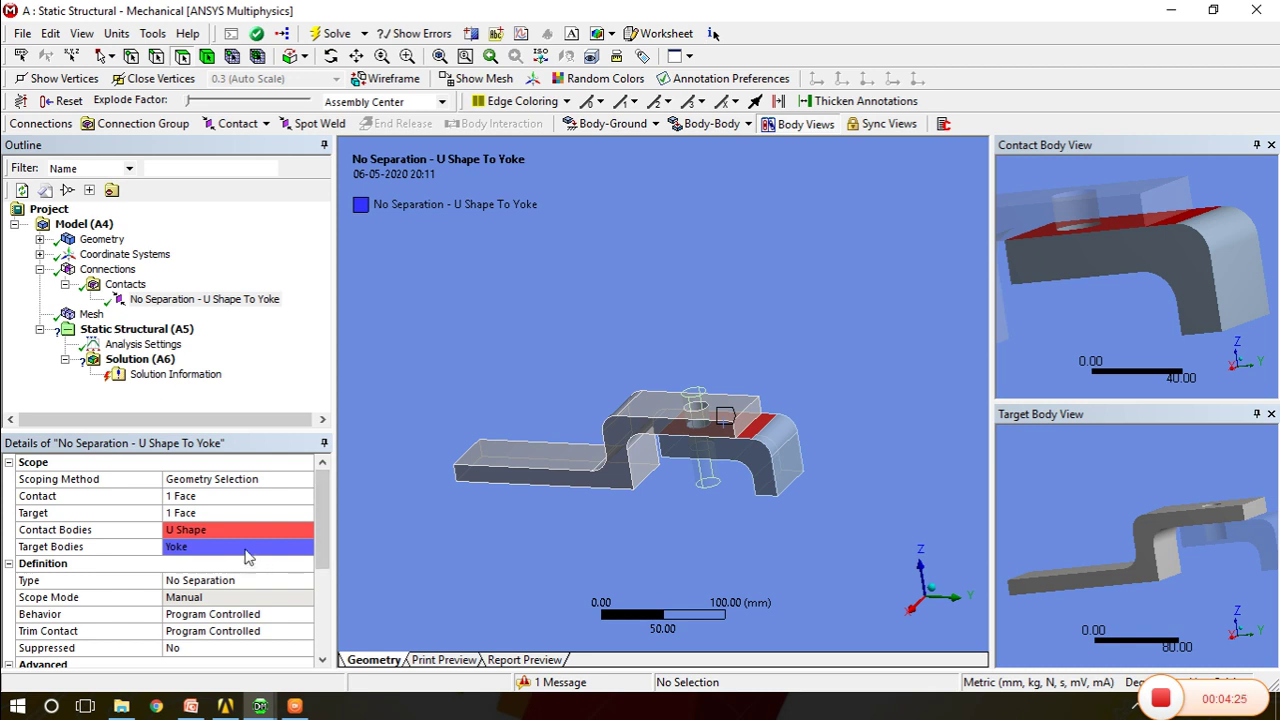
{"action": "mouse_move", "coordinate": [700, 478]}
{"action": "middle_mouse_down"}
{"action": "mouse_move", "coordinate": [680, 486]}
{"action": "mouse_move", "coordinate": [722, 490]}
{"action": "mouse_move", "coordinate": [555, 468]}
{"action": "middle_mouse_up"}
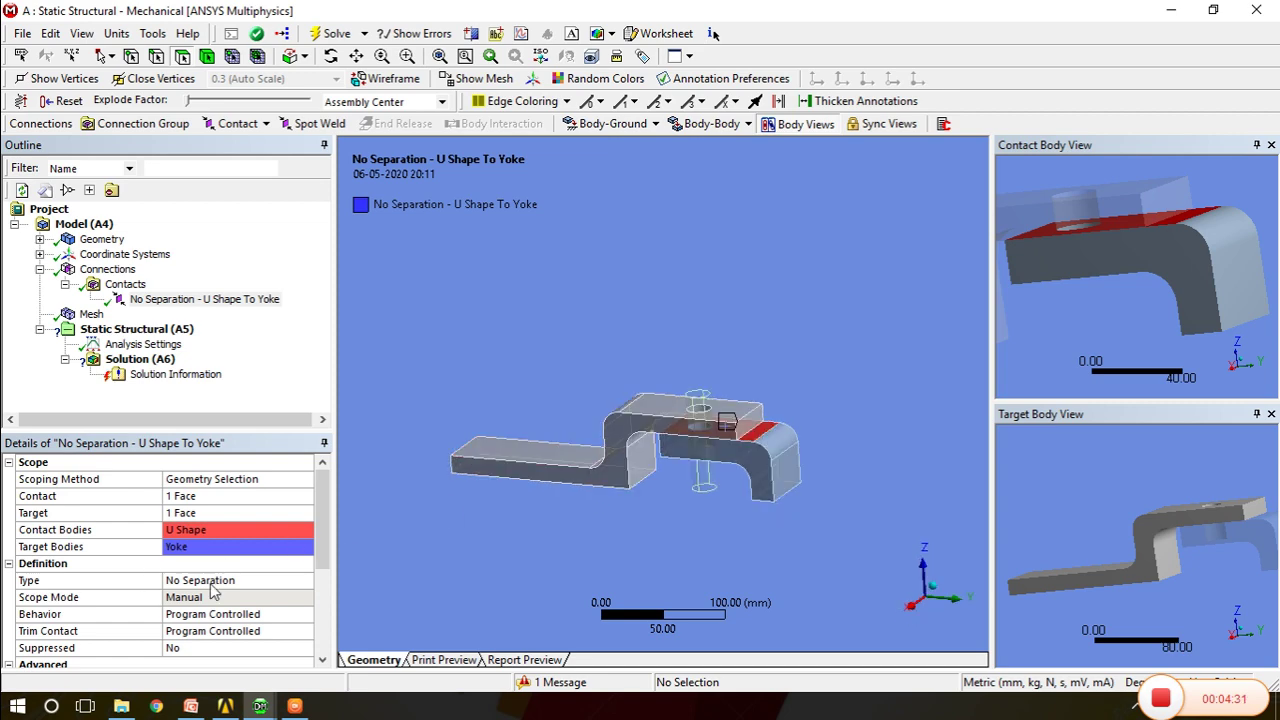
Insert a second manual contact region under Contacts
{"action": "left_click", "coordinate": [127, 286]}
{"action": "right_click", "coordinate": [133, 292]}
{"action": "mouse_move", "coordinate": [170, 316]}
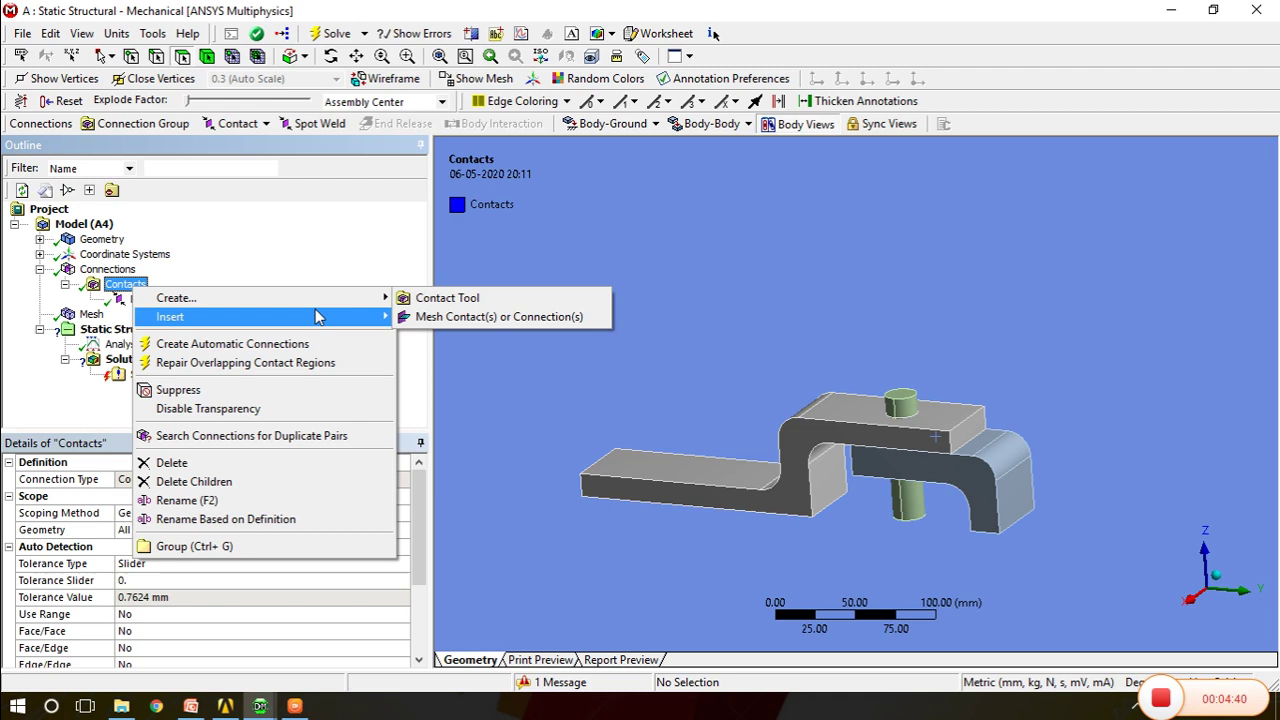
{"action": "left_click", "coordinate": [470, 336]}
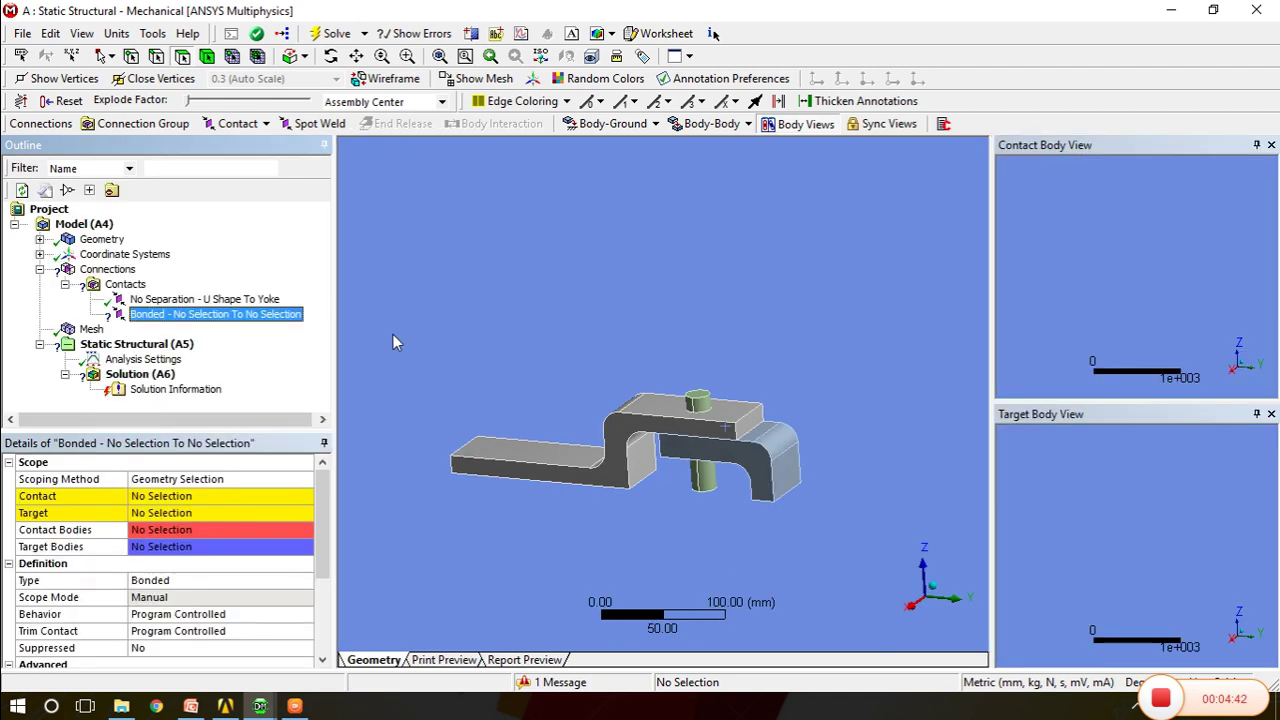
Rename the new Bonded contact to 'No Seperation Yoke And Pin'
{"action": "right_click", "coordinate": [230, 323]}
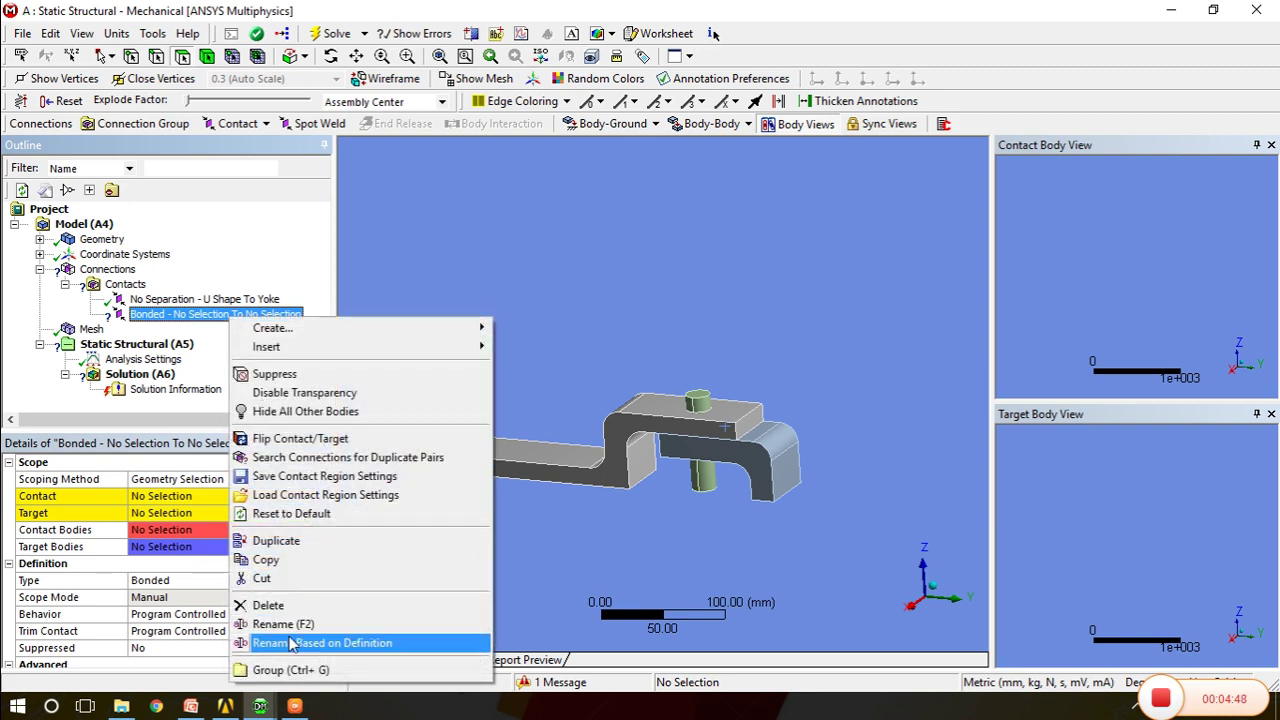
{"action": "left_click", "coordinate": [290, 624]}
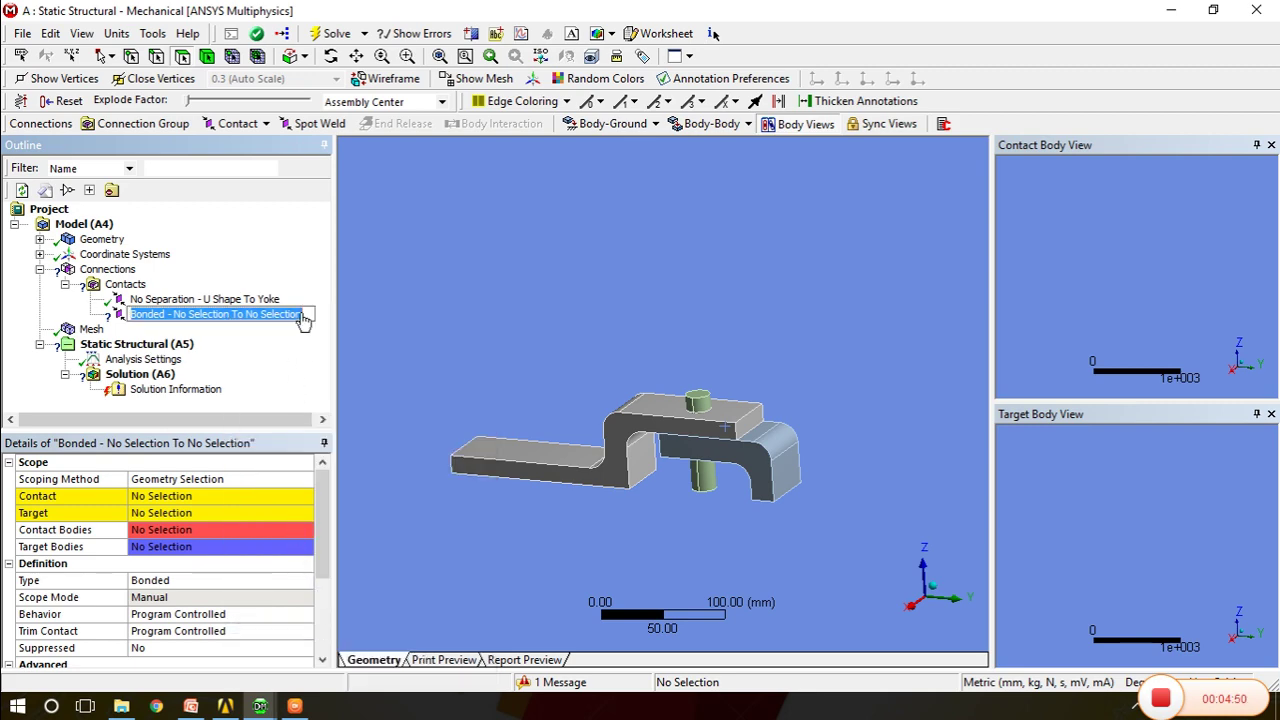
{"action": "type", "text": "N"}
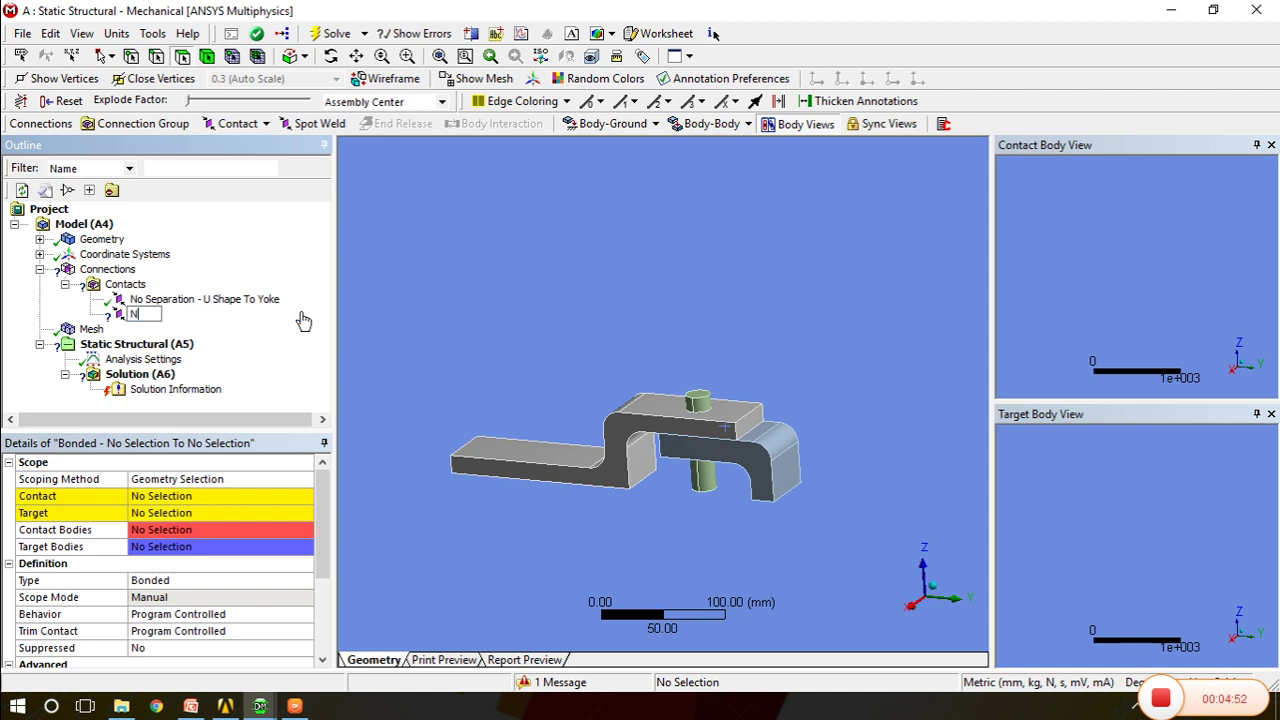
{"action": "type", "text": "o Seperati"}
{"action": "type", "text": "on"}
{"action": "type", "text": " Yoke And"}
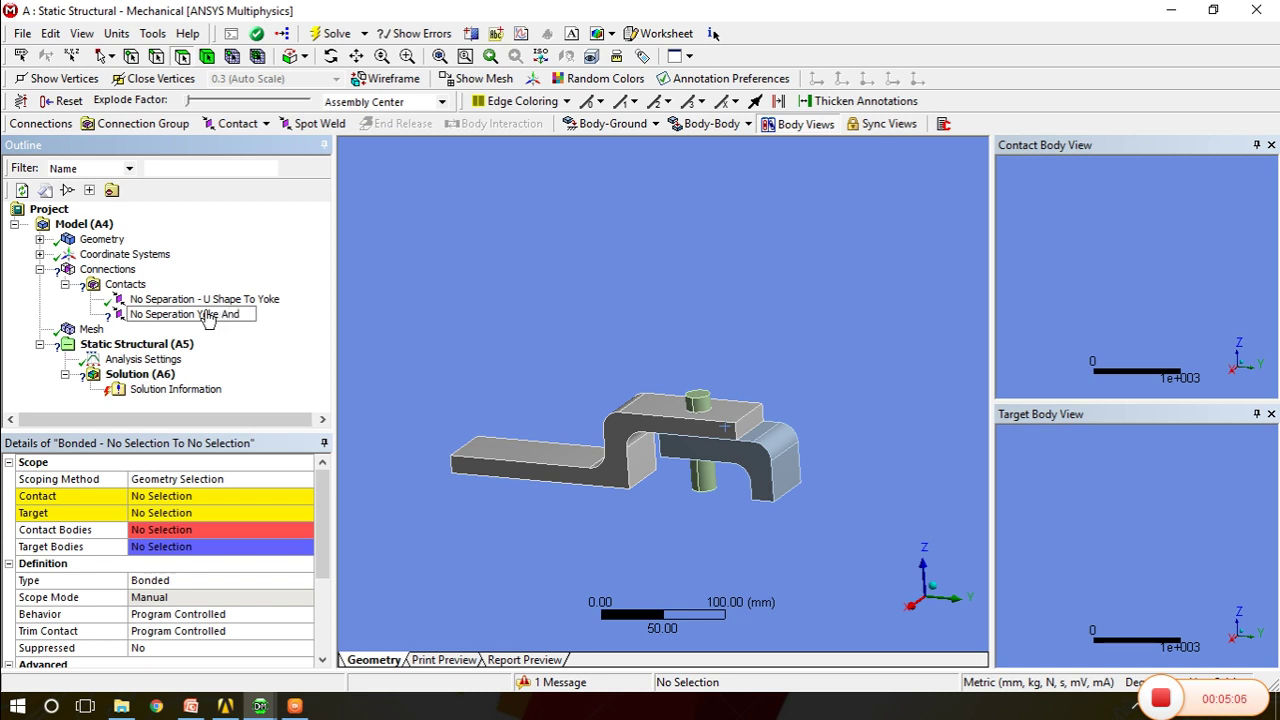
{"action": "type", "text": "Pin"}
{"action": "left_click", "coordinate": [474, 384]}
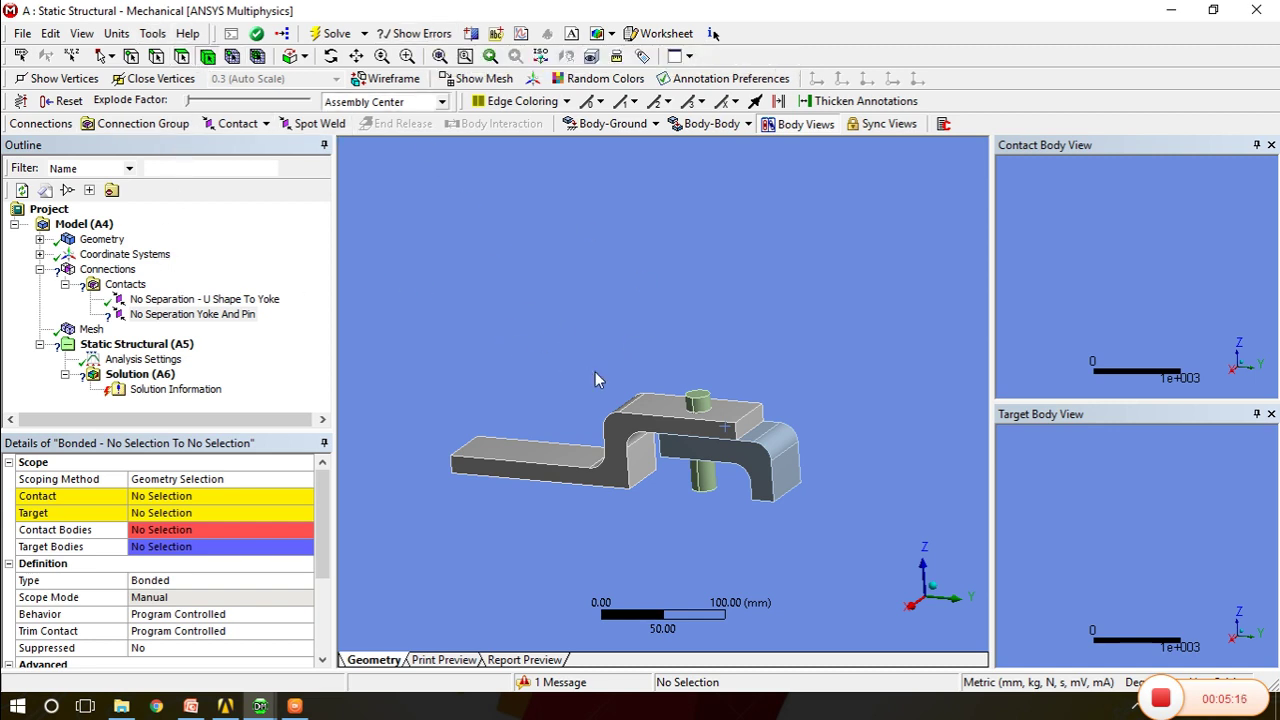
Hide the other body and the pin, leaving only the yoke visible
{"action": "left_click", "coordinate": [752, 486]}
{"action": "right_click", "coordinate": [756, 478]}
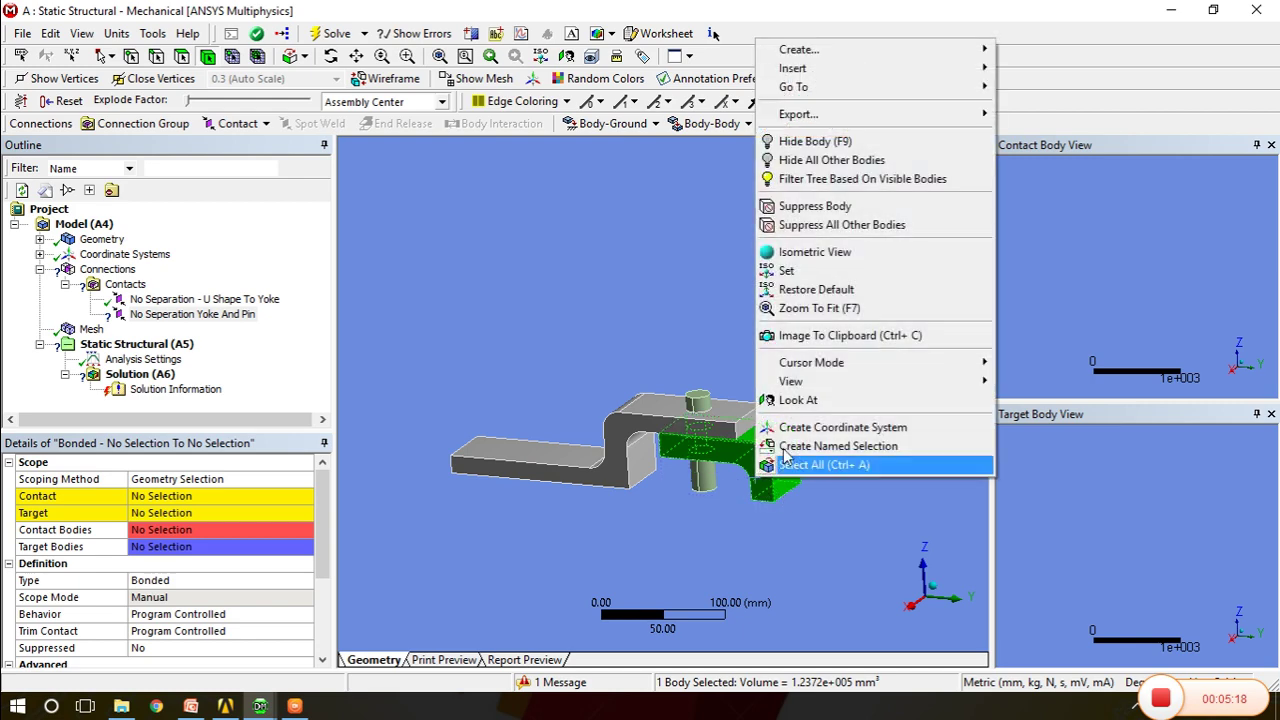
{"action": "left_click", "coordinate": [805, 141]}
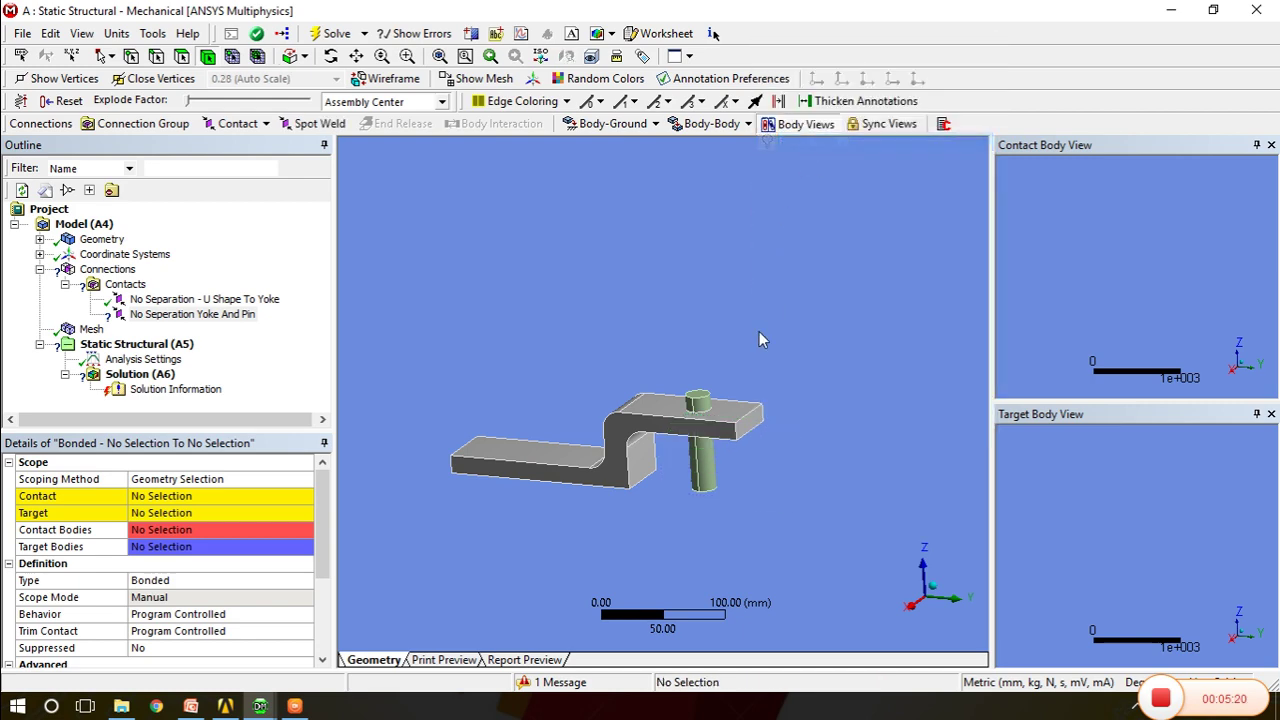
{"action": "left_click", "coordinate": [706, 468]}
{"action": "right_click", "coordinate": [705, 462]}
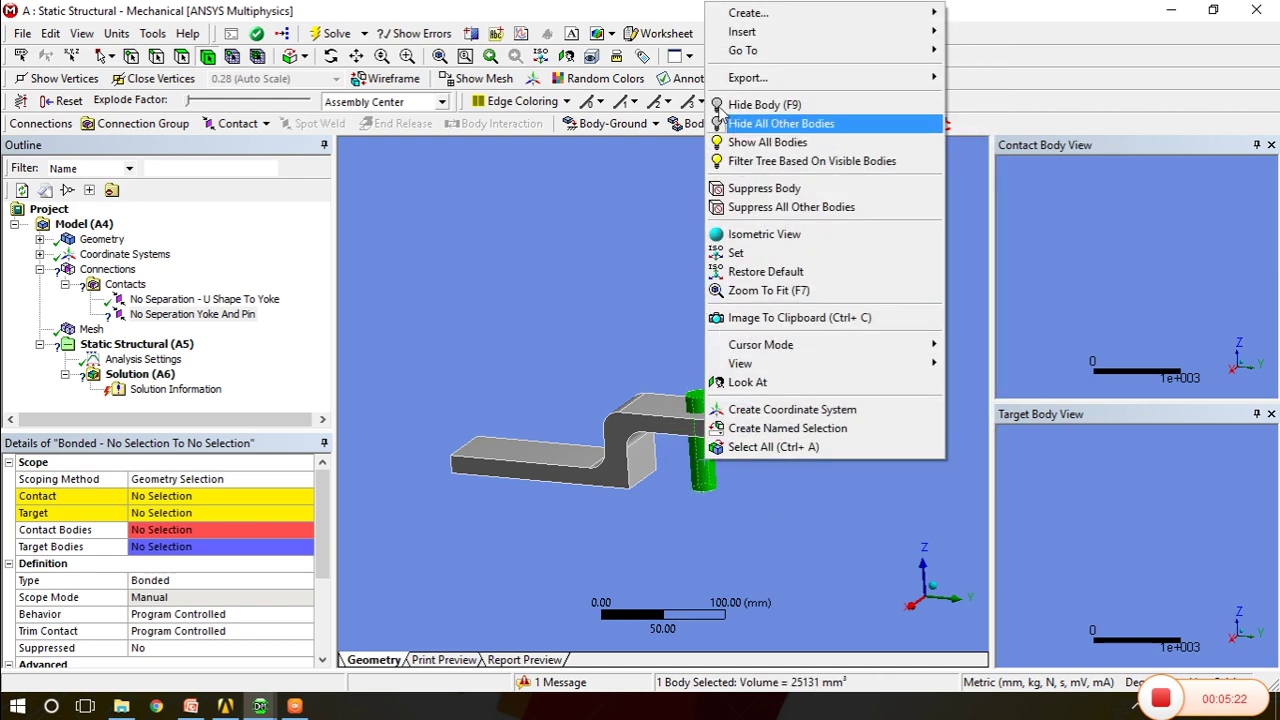
{"action": "left_click", "coordinate": [737, 104]}
{"action": "mouse_move", "coordinate": [711, 490]}
{"action": "middle_mouse_down"}
{"action": "mouse_move", "coordinate": [680, 497]}
{"action": "mouse_move", "coordinate": [686, 458]}
{"action": "middle_mouse_up"}
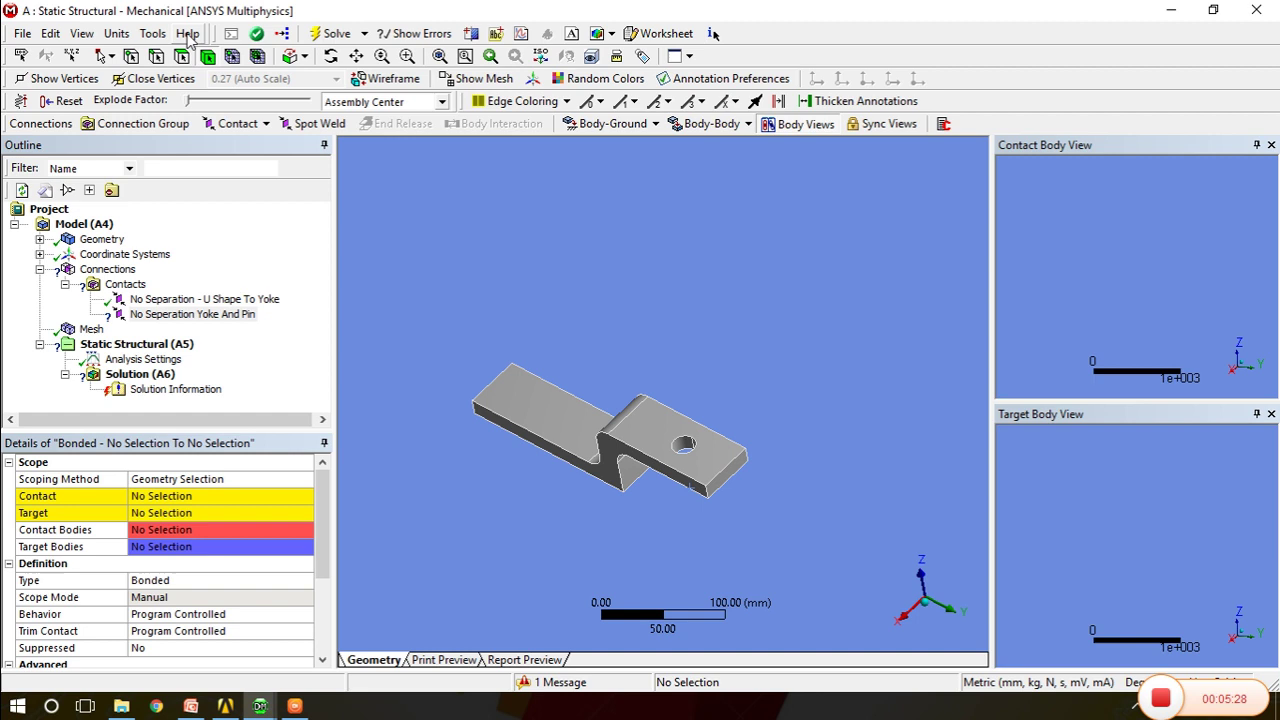
Set the yoke's two pin-hole faces as the contact side
{"action": "left_click", "coordinate": [212, 499]}
{"action": "left_click", "coordinate": [686, 447]}
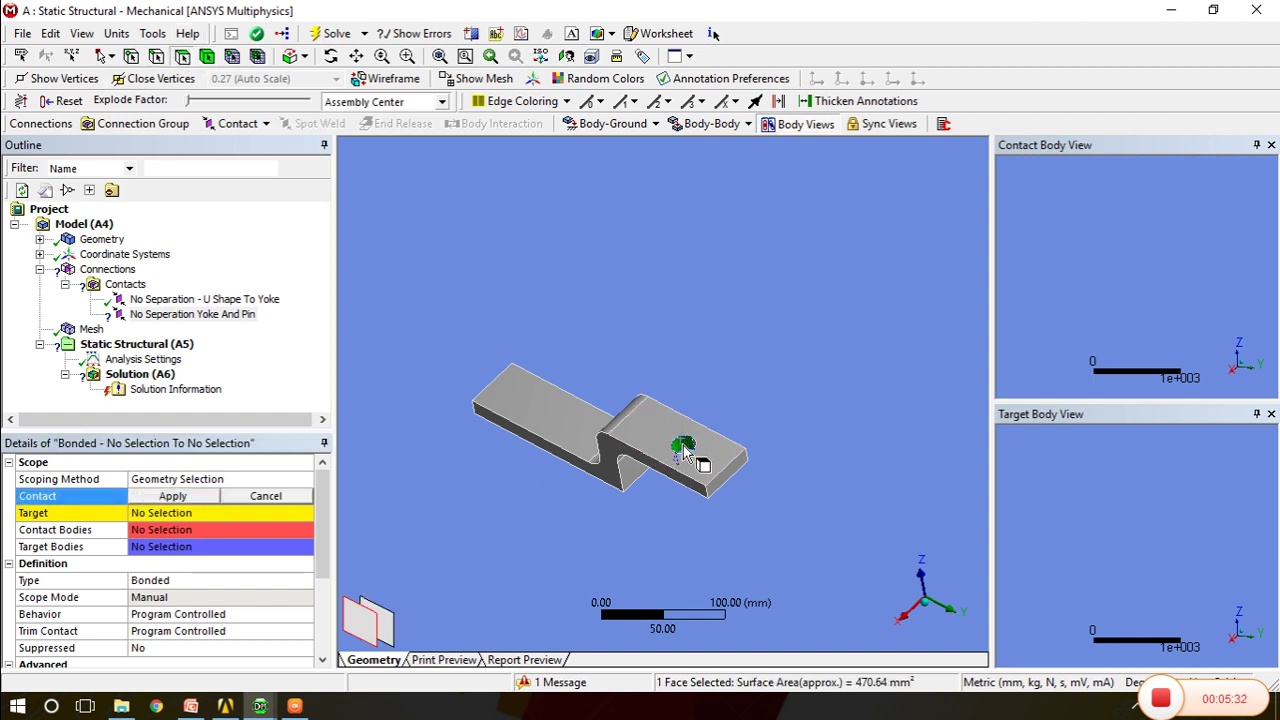
{"action": "middle_click_drag", "start_coordinate": [688, 450], "coordinate": [710, 500]}
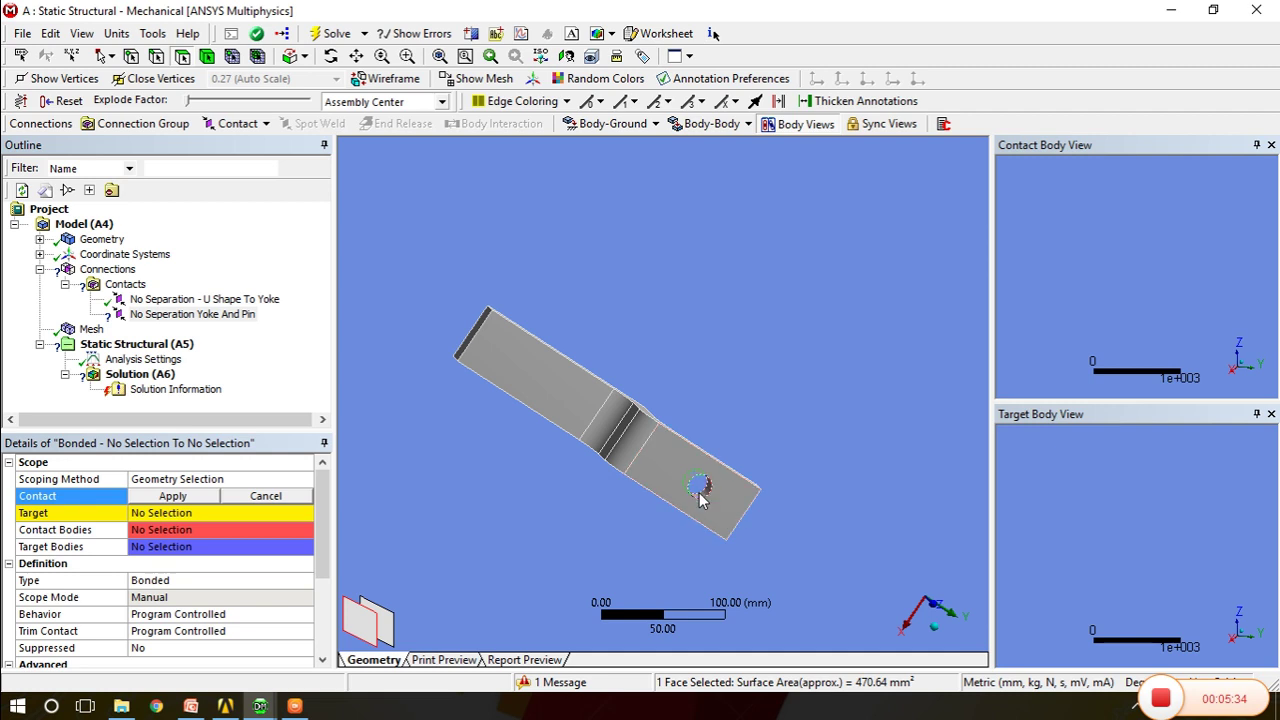
{"action": "left_click", "coordinate": [702, 486], "text": "ctrl"}
{"action": "middle_click_drag", "start_coordinate": [703, 486], "coordinate": [650, 490]}
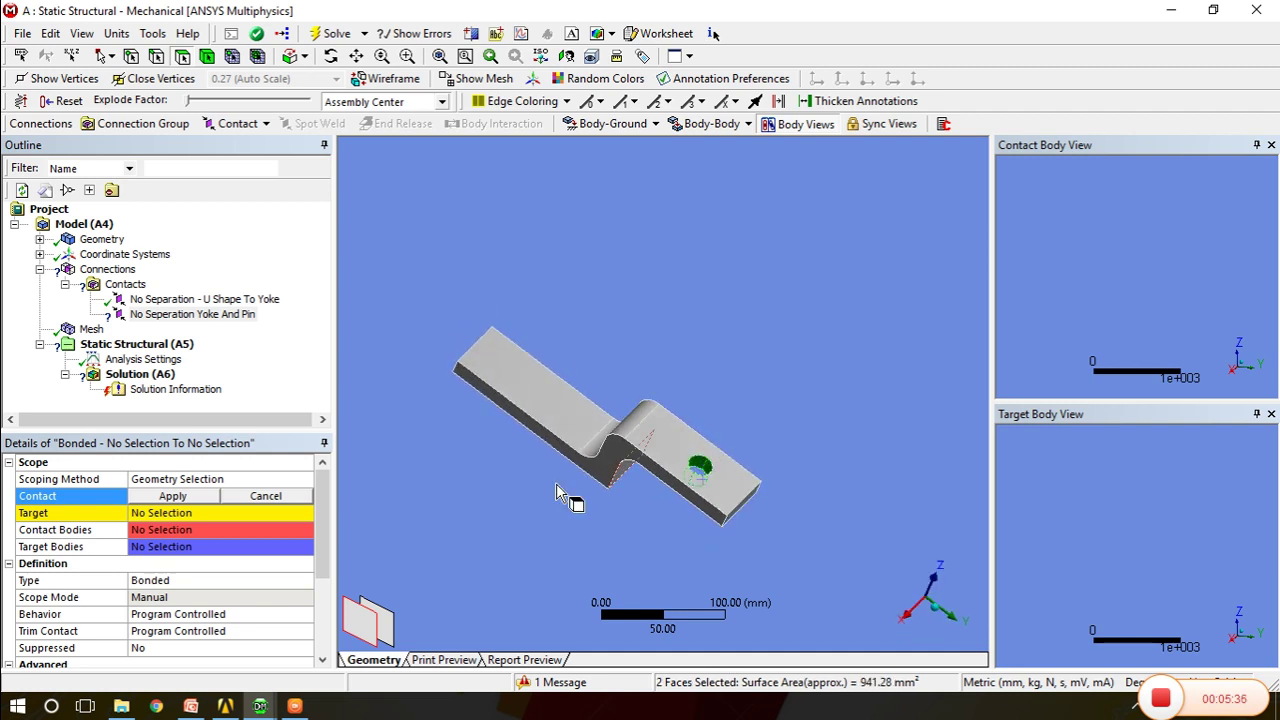
{"action": "left_click", "coordinate": [172, 496]}
{"action": "mouse_move", "coordinate": [705, 530]}
{"action": "middle_mouse_down"}
{"action": "mouse_move", "coordinate": [565, 465]}
{"action": "mouse_move", "coordinate": [452, 487]}
{"action": "middle_mouse_up"}
Show all bodies again and set the pin's two faces as the target side
{"action": "left_click", "coordinate": [172, 514]}
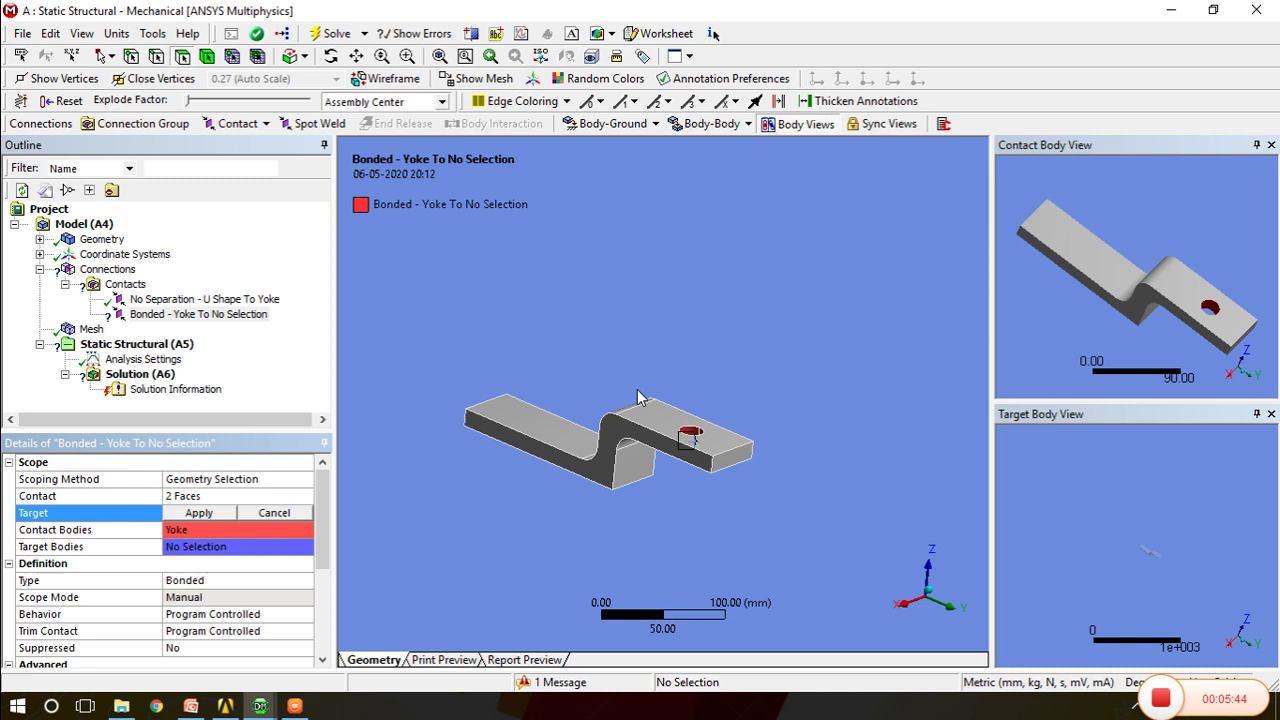
{"action": "right_click", "coordinate": [508, 277]}
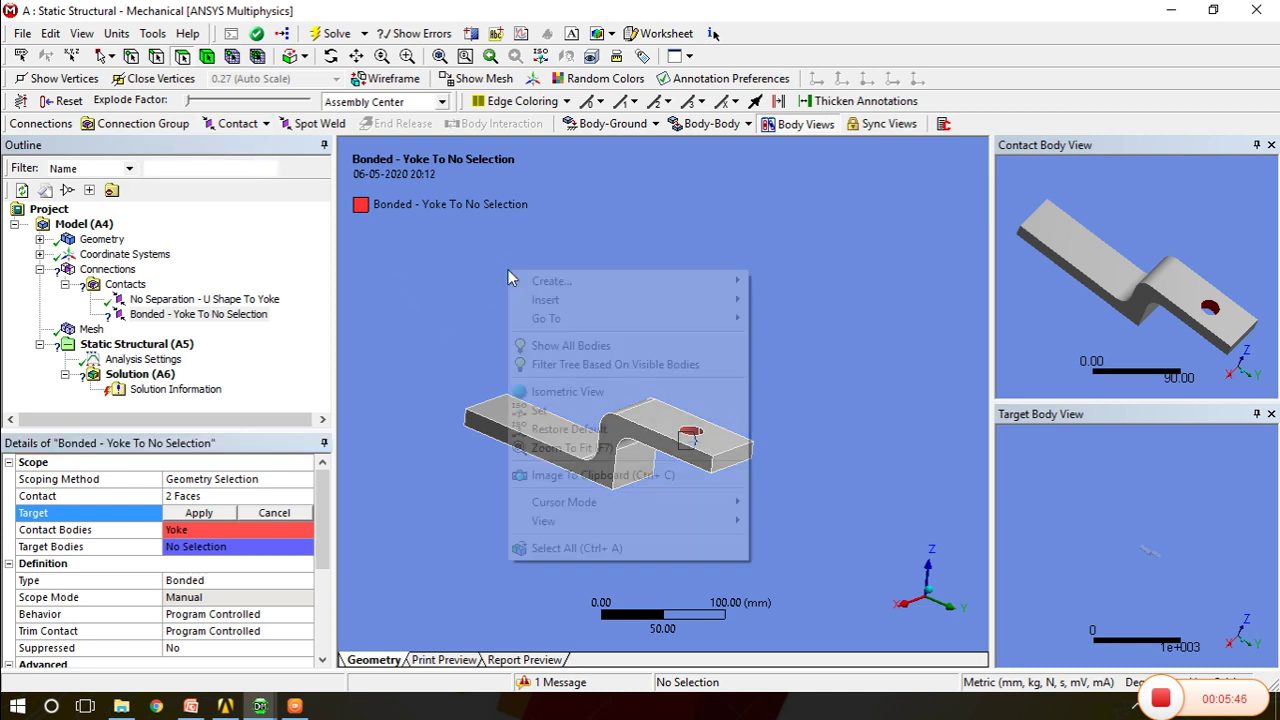
{"action": "left_click", "coordinate": [545, 345]}
{"action": "mouse_move", "coordinate": [545, 348]}
{"action": "middle_mouse_down"}
{"action": "mouse_move", "coordinate": [703, 498]}
{"action": "mouse_move", "coordinate": [760, 500]}
{"action": "middle_mouse_up"}
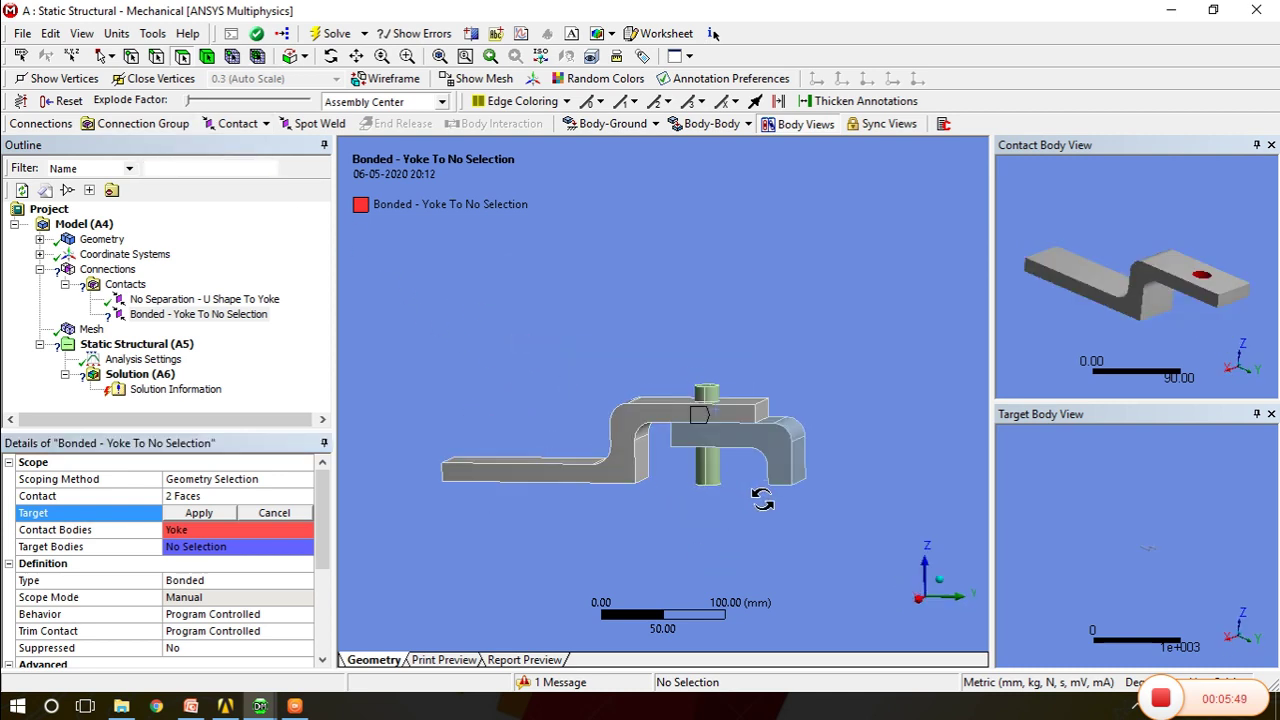
{"action": "left_click", "coordinate": [712, 470]}
{"action": "middle_click_drag", "start_coordinate": [712, 470], "coordinate": [805, 495]}
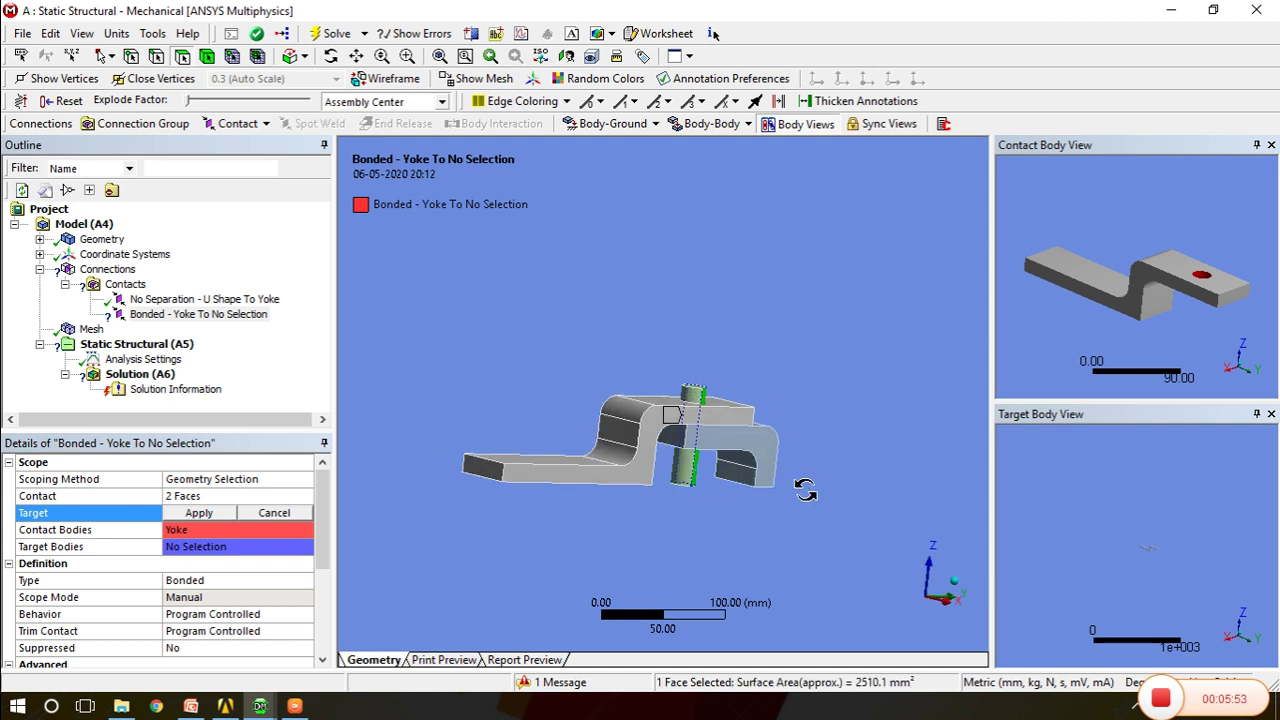
{"action": "left_click", "coordinate": [690, 485], "text": "ctrl"}
{"action": "middle_click_drag", "start_coordinate": [690, 485], "coordinate": [645, 493]}
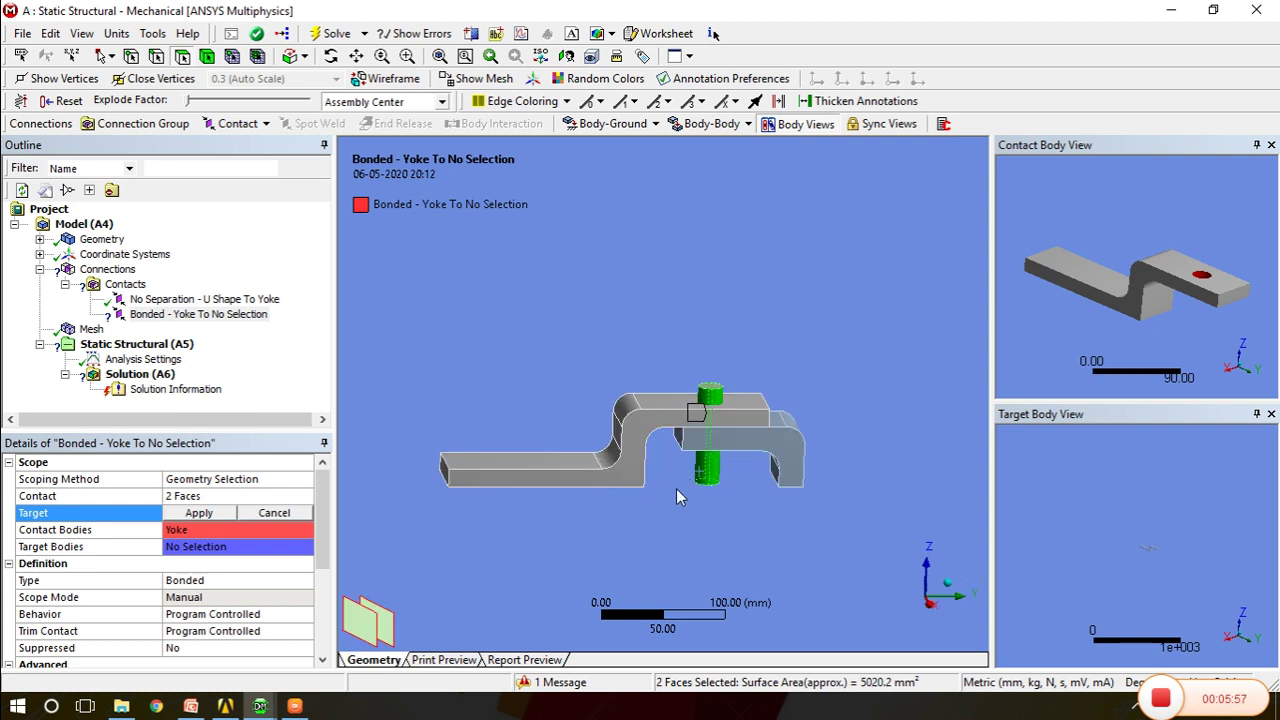
{"action": "left_click", "coordinate": [195, 513]}
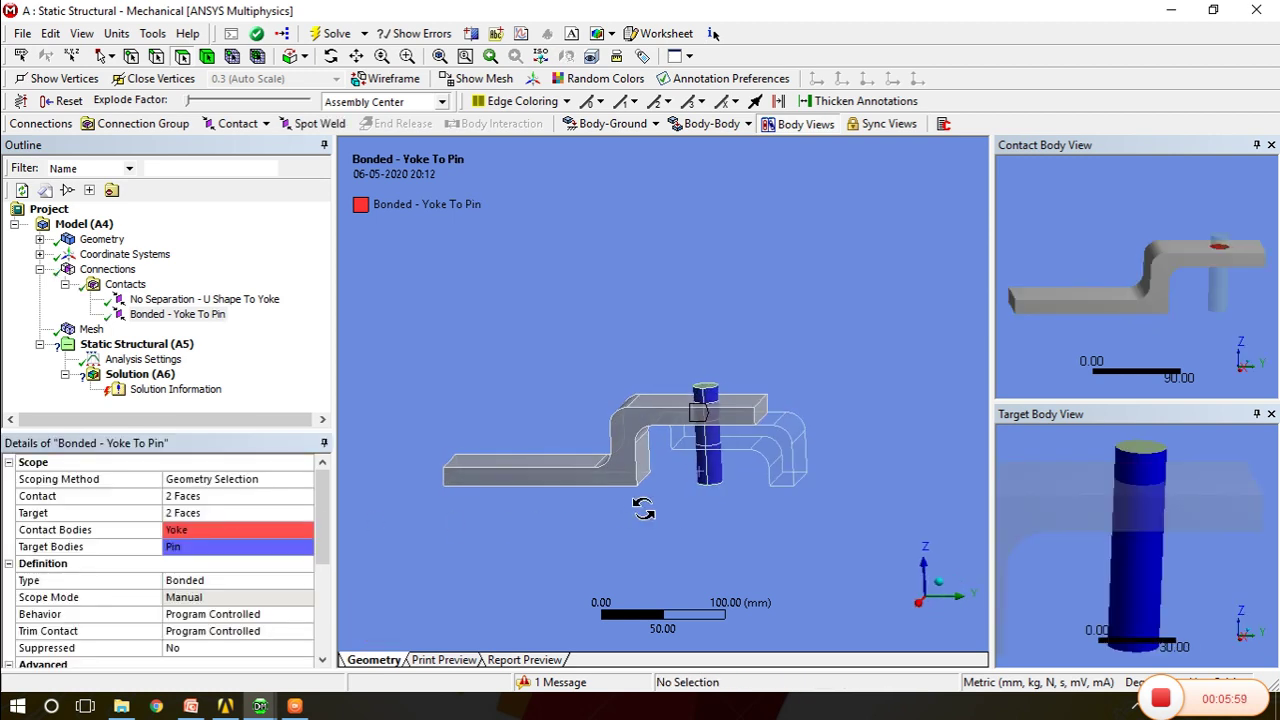
{"action": "middle_click_drag", "start_coordinate": [1190, 293], "coordinate": [1210, 278]}
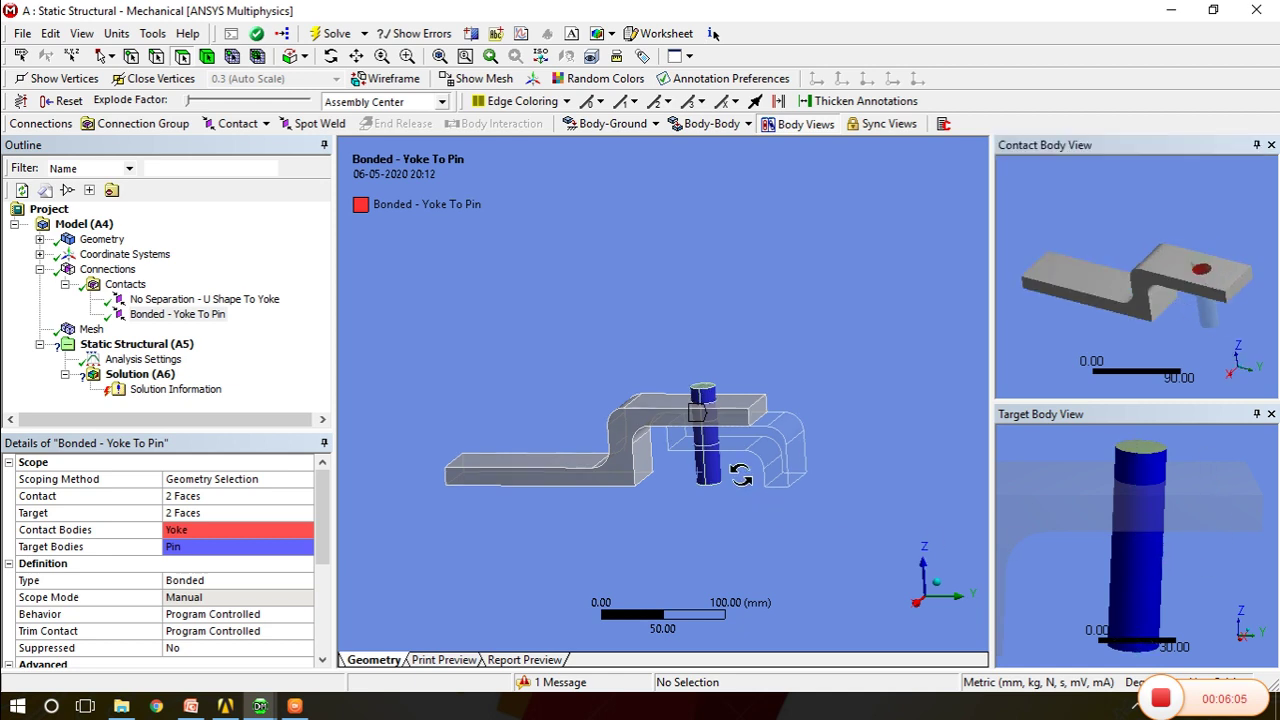
{"action": "middle_click_drag", "start_coordinate": [785, 542], "coordinate": [745, 495]}
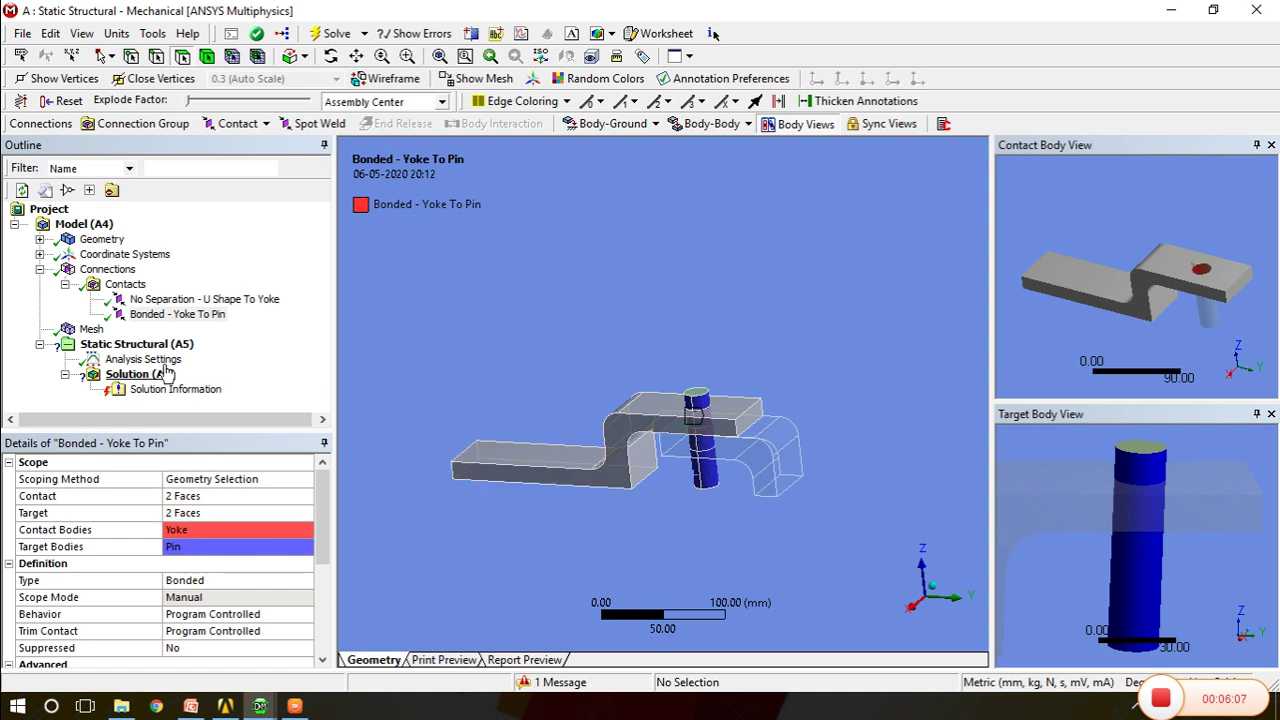
Change the Yoke To Pin contact type to No Separation
{"action": "left_click", "coordinate": [203, 581]}
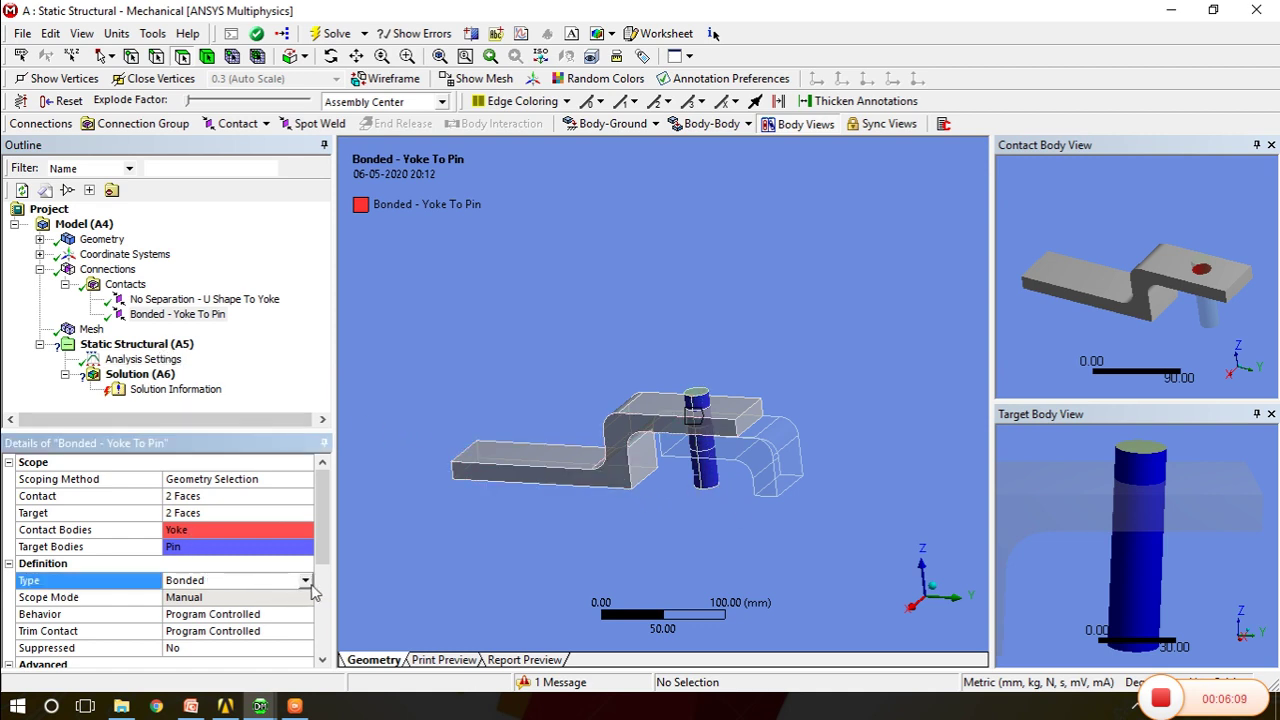
{"action": "left_click", "coordinate": [306, 581]}
{"action": "left_click", "coordinate": [214, 606]}
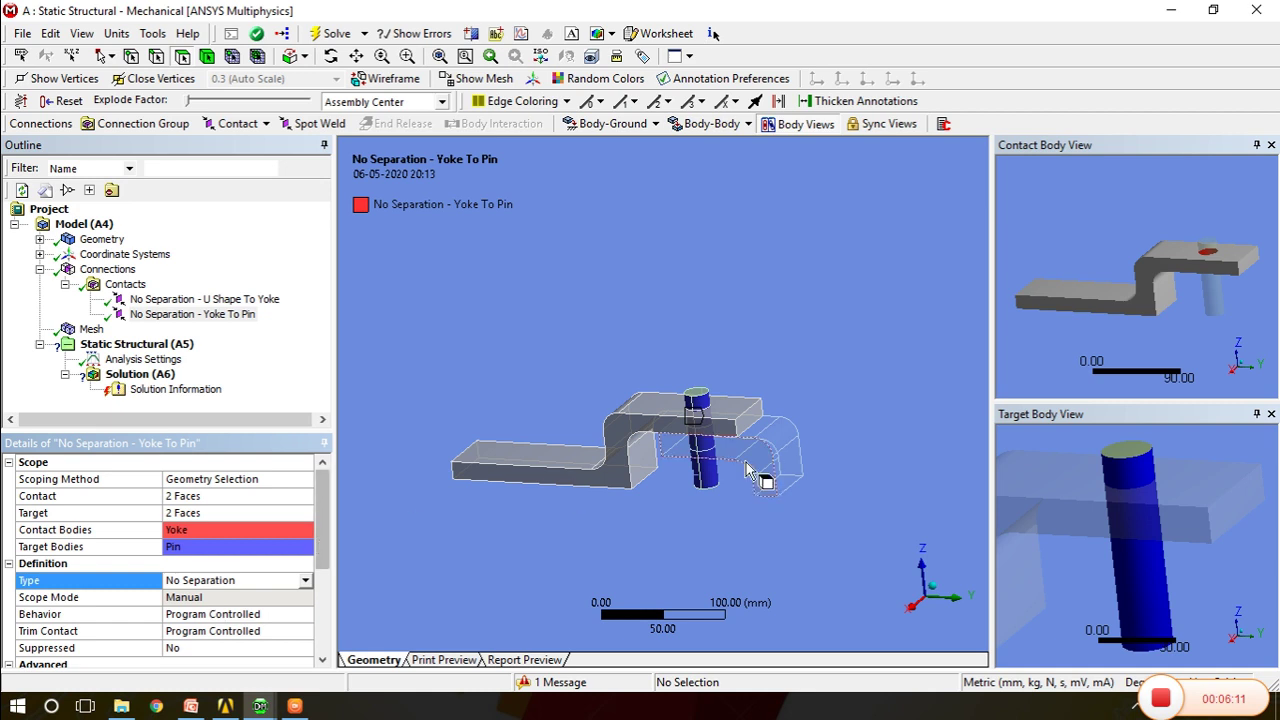
{"action": "middle_click_drag", "start_coordinate": [760, 495], "coordinate": [735, 482]}
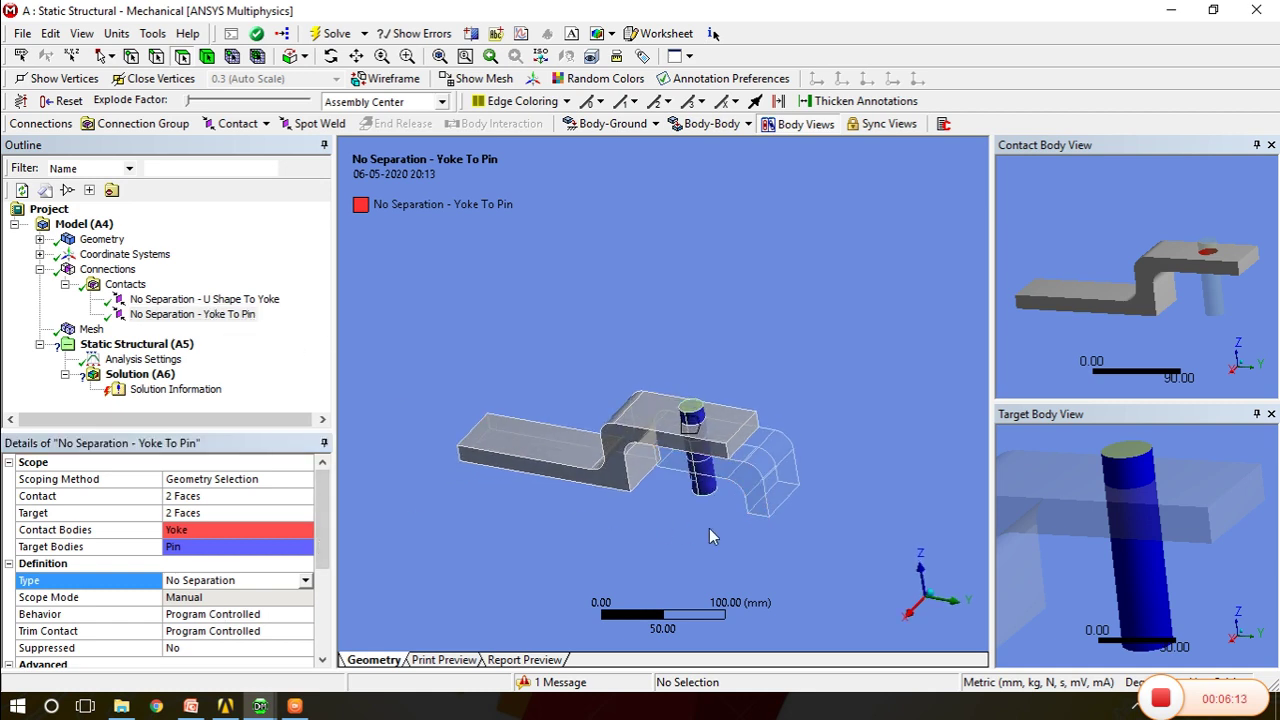
{"action": "middle_click_drag", "start_coordinate": [710, 537], "coordinate": [755, 475]}
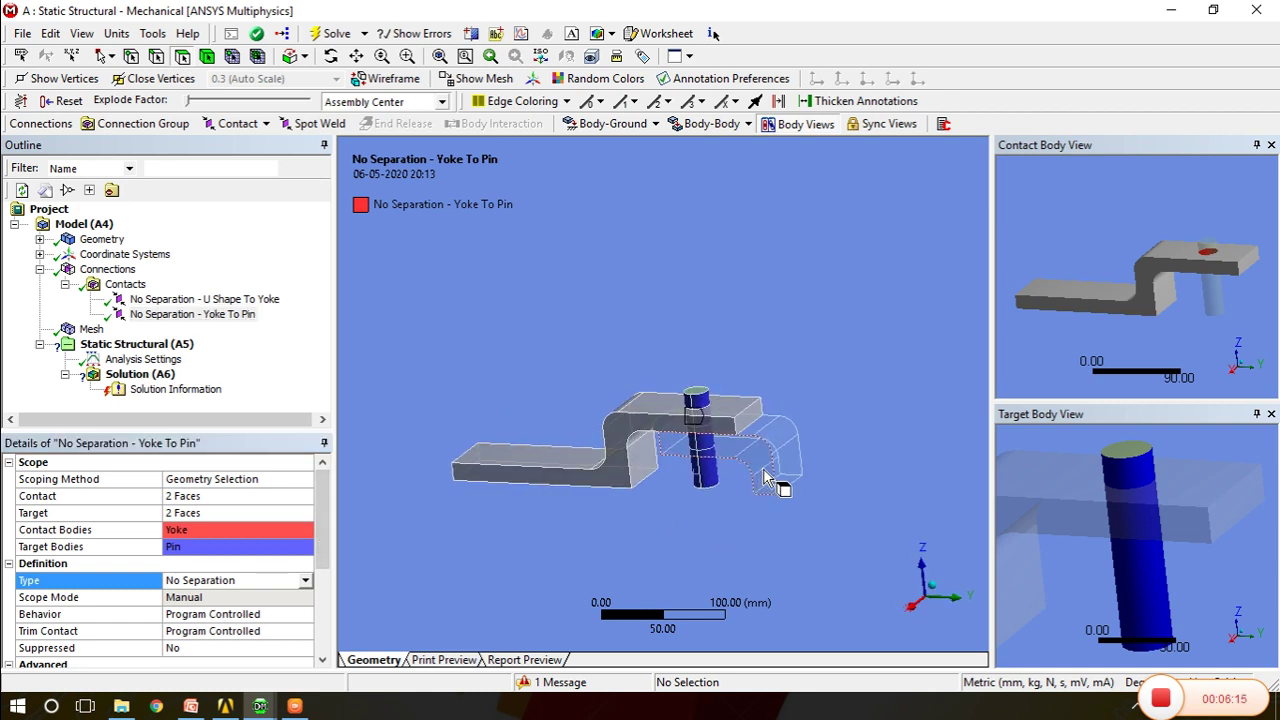
Insert a manual contact region for U Shape–Pin, set it to No Separation, and begin renaming it
{"action": "right_click", "coordinate": [128, 285]}
{"action": "mouse_move", "coordinate": [168, 315]}
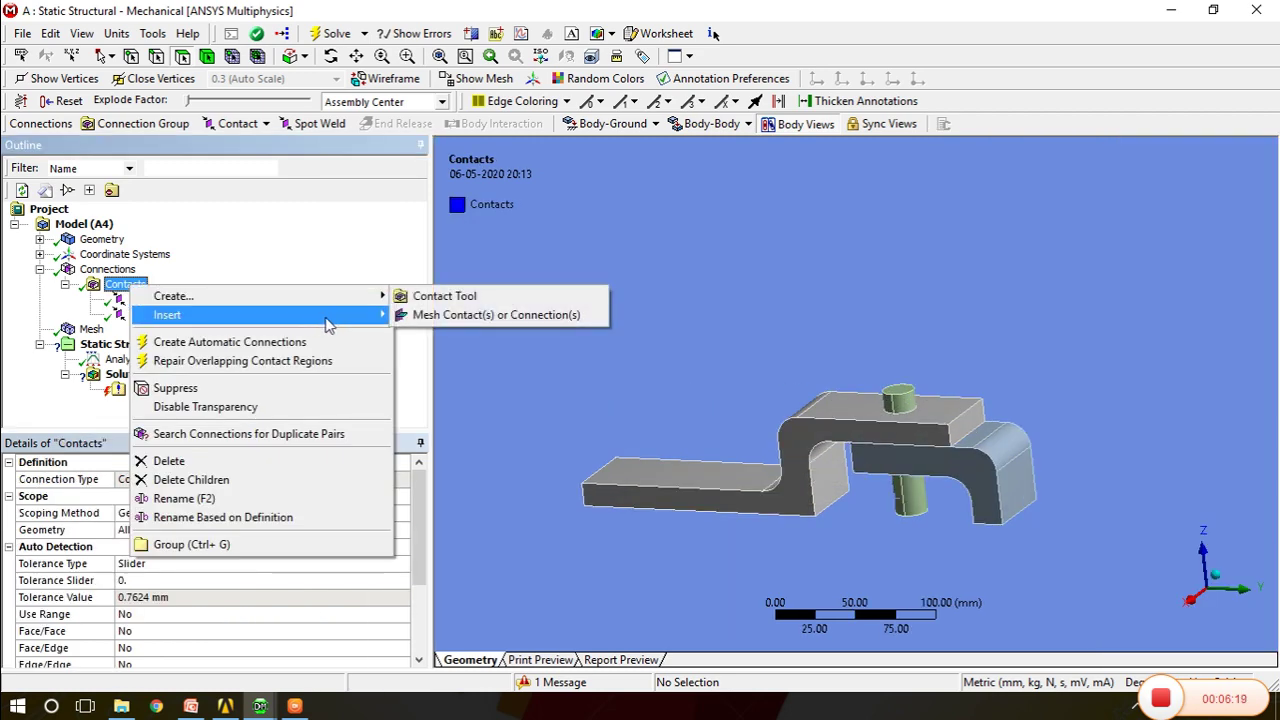
{"action": "left_click", "coordinate": [413, 336]}
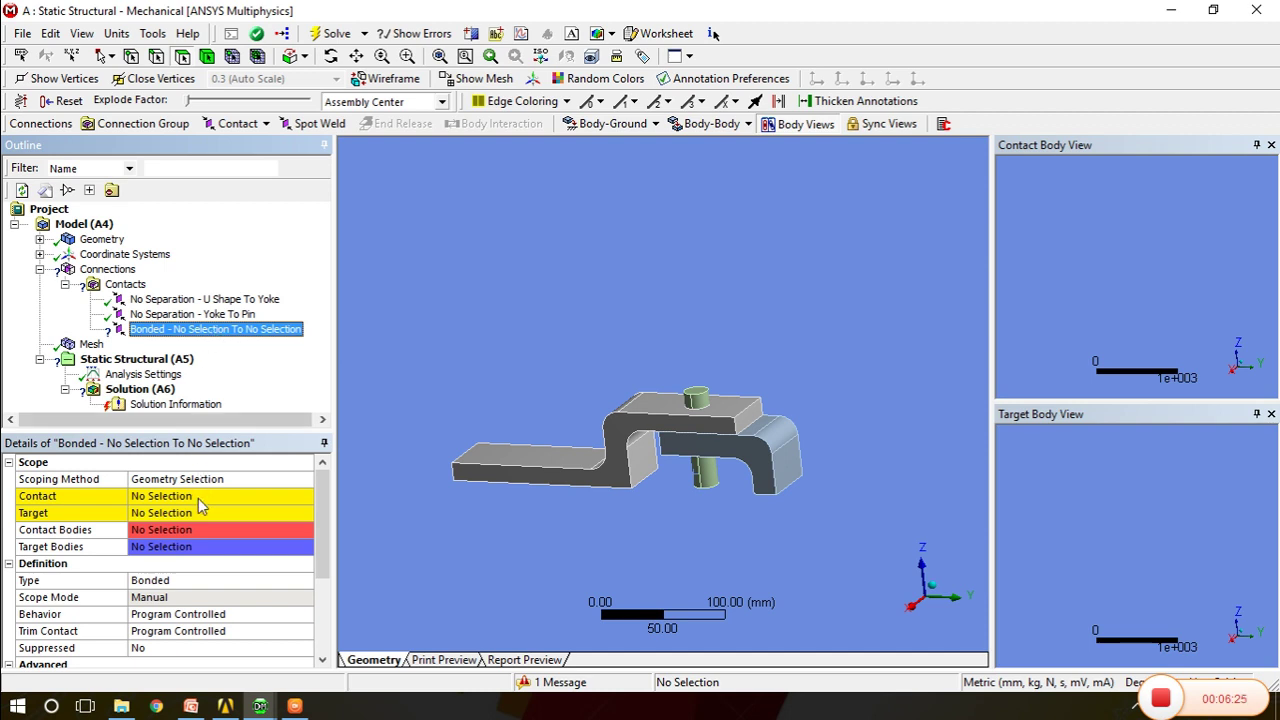
{"action": "left_click", "coordinate": [200, 588]}
{"action": "left_click", "coordinate": [305, 580]}
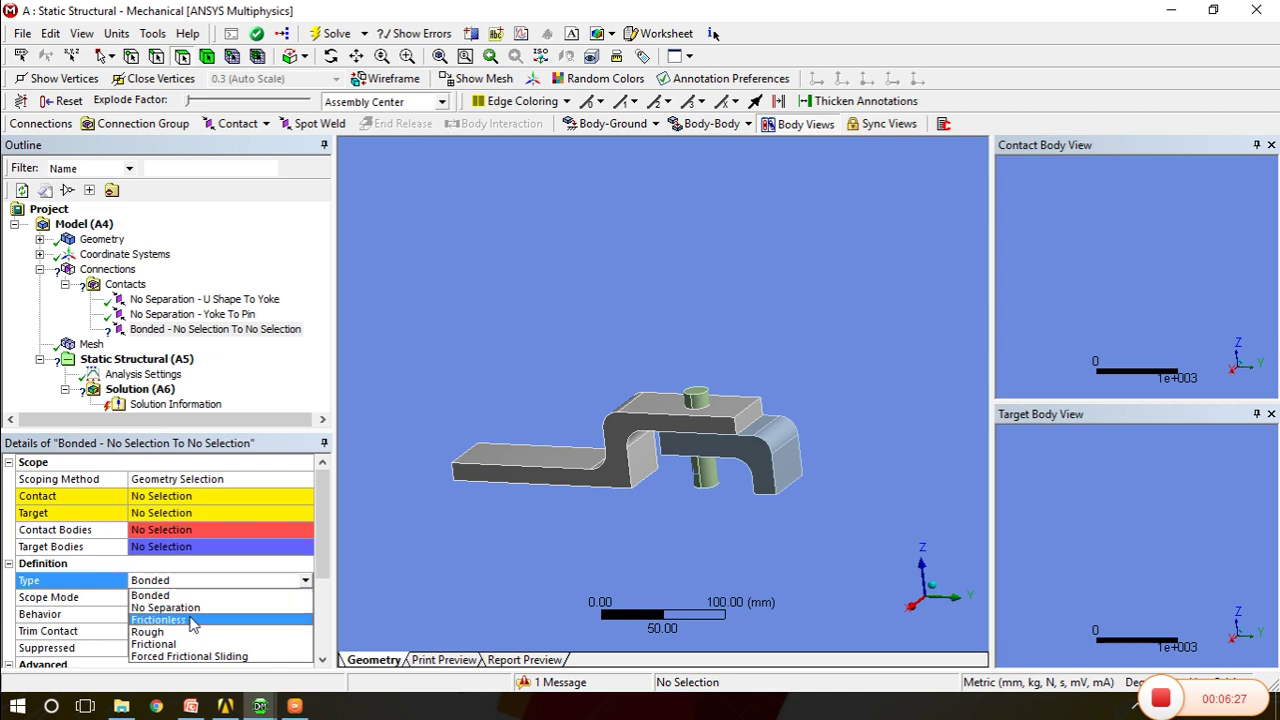
{"action": "left_click", "coordinate": [200, 608]}
{"action": "right_click", "coordinate": [222, 330]}
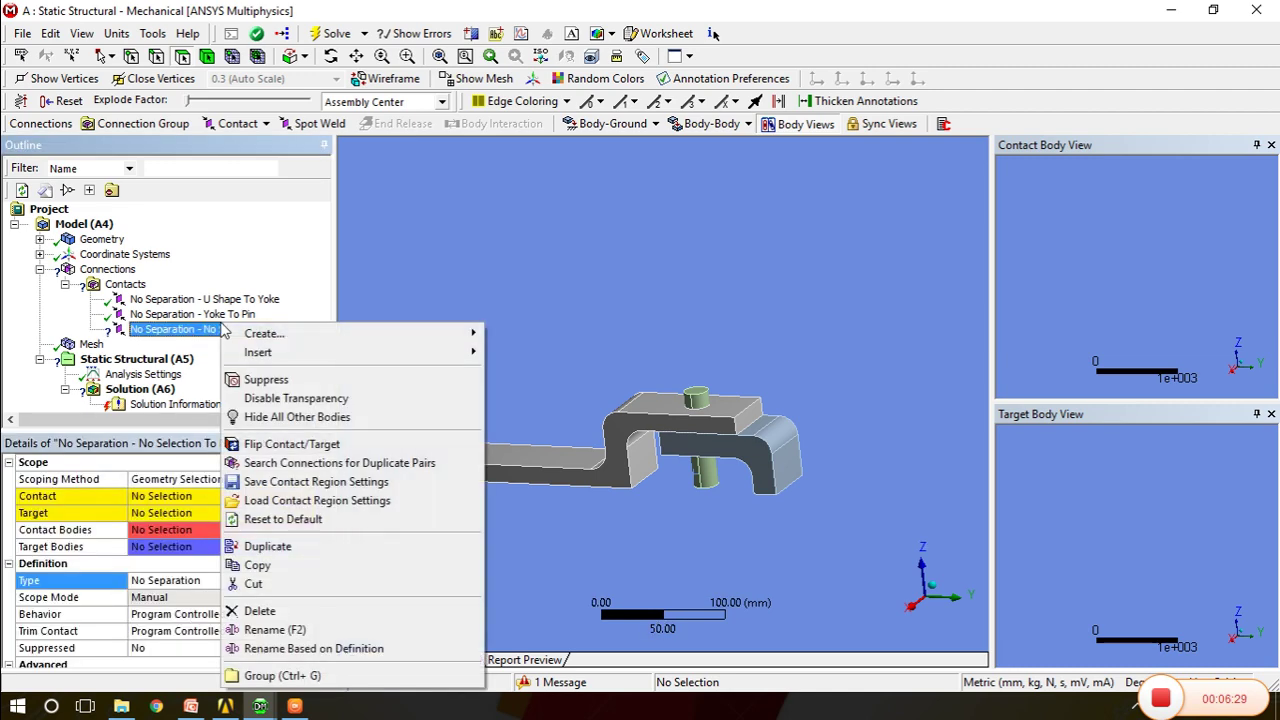
{"action": "left_click", "coordinate": [270, 629]}
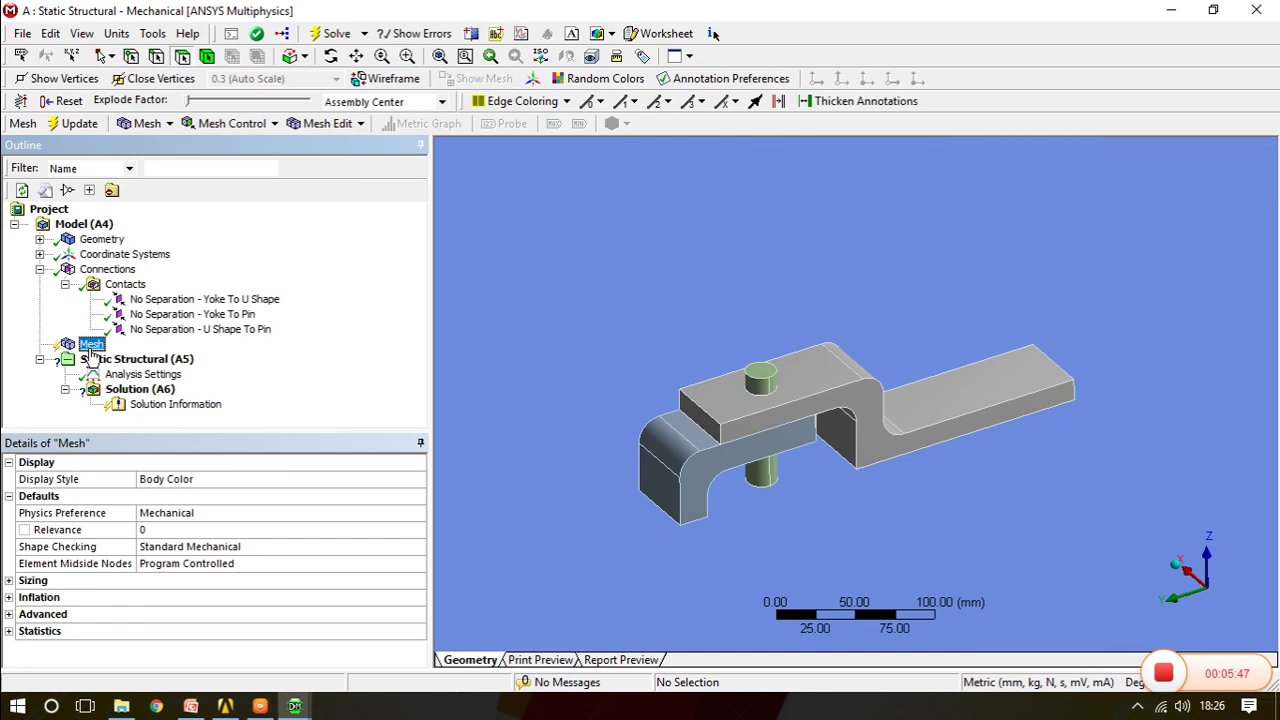
Generate a tetrahedral mesh over the Yoke, U Shape and Pin and orbit to inspect it
{"action": "right_click", "coordinate": [90, 352]}
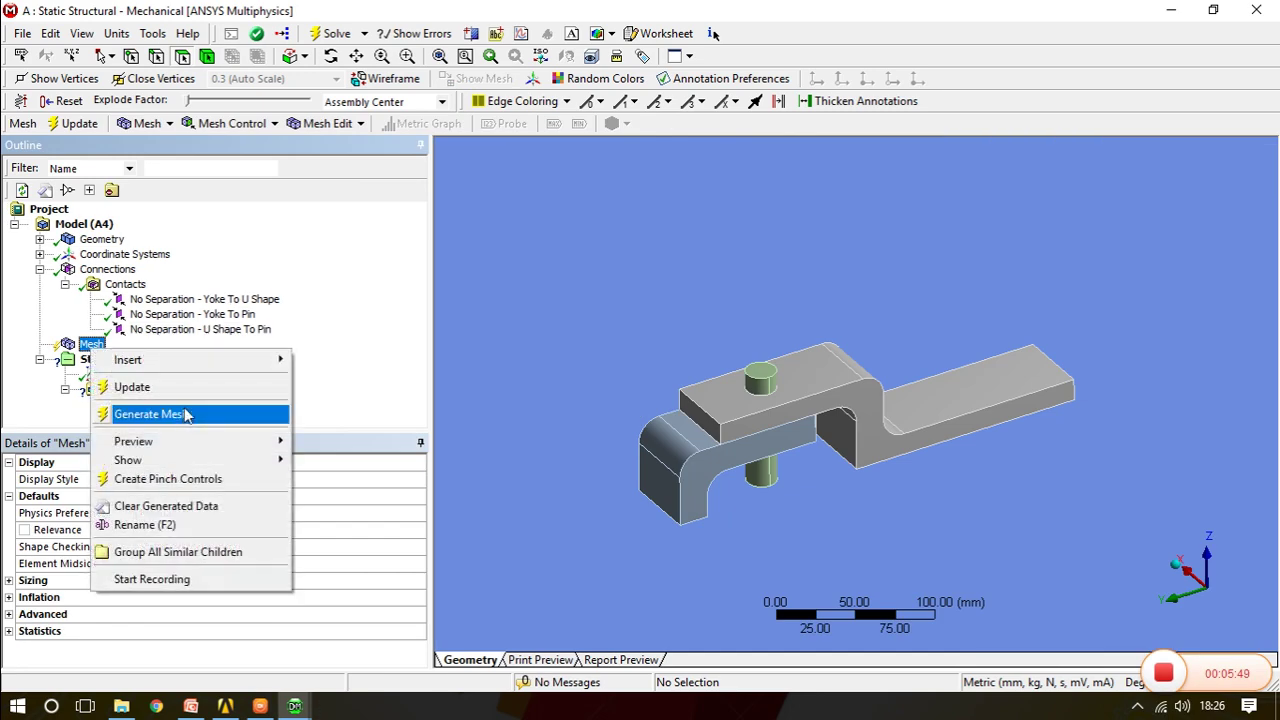
{"action": "left_click", "coordinate": [185, 414]}
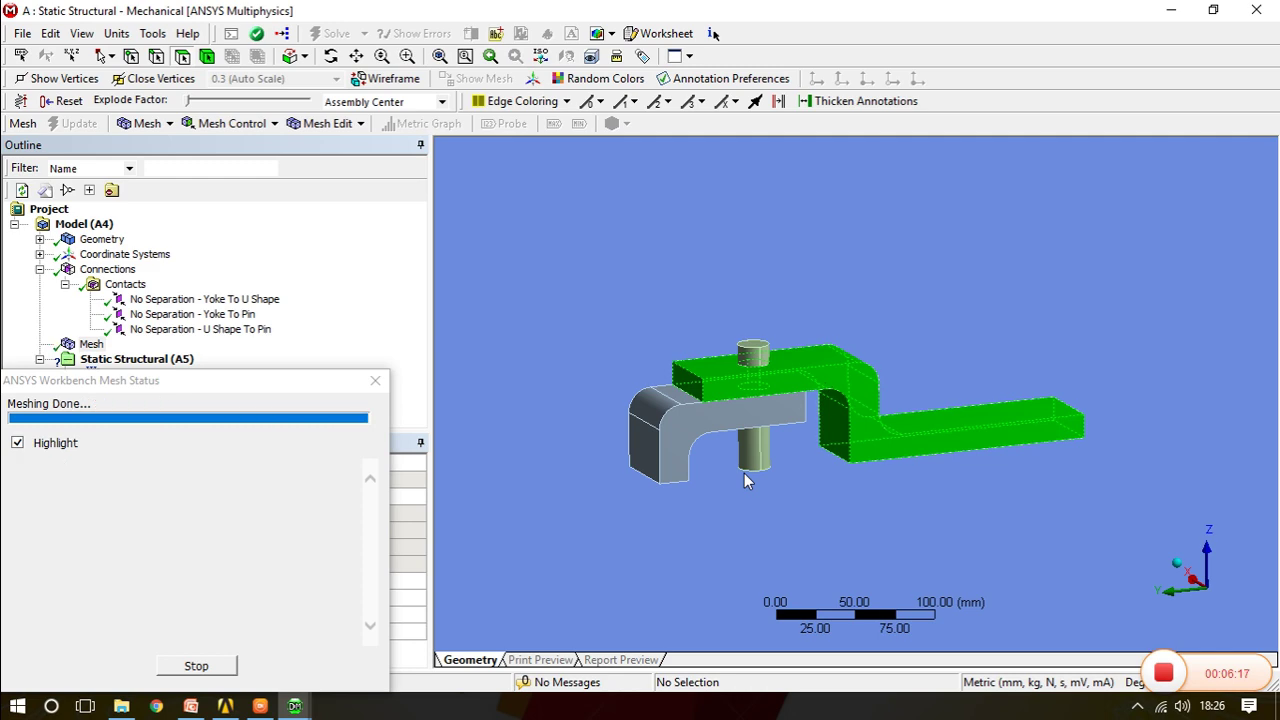
{"action": "middle_click_drag", "start_coordinate": [743, 481], "coordinate": [752, 484]}
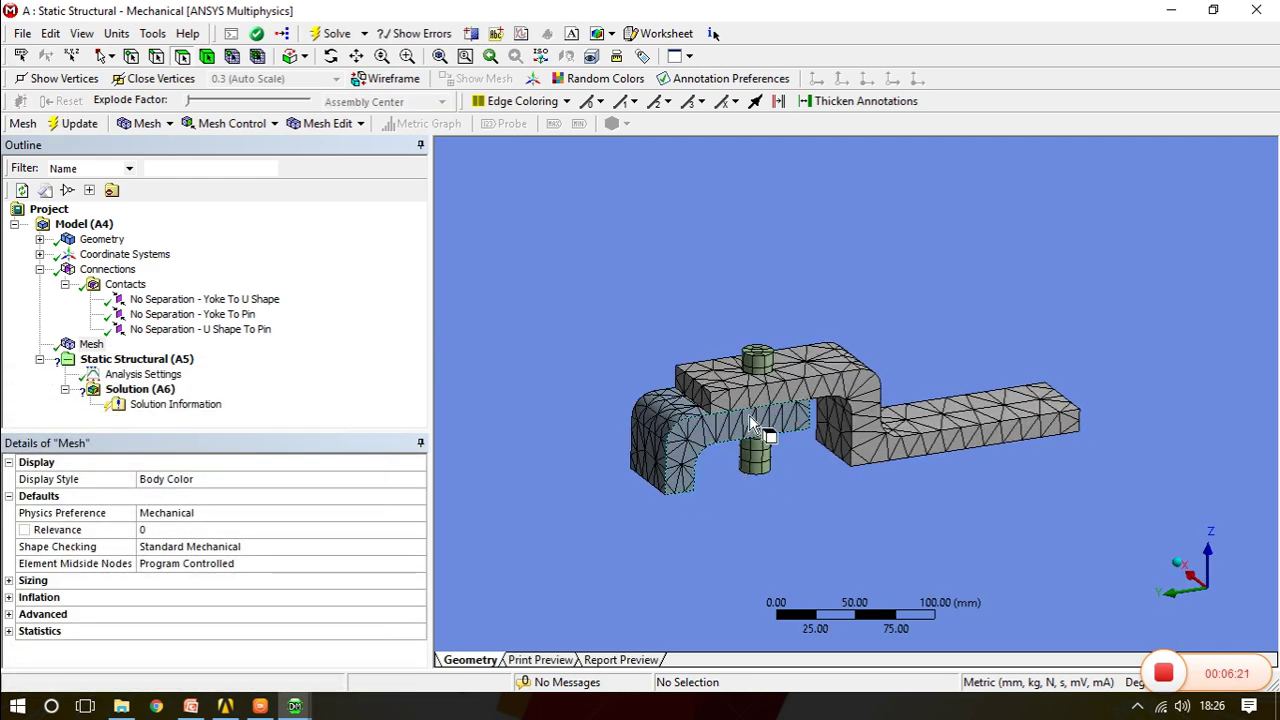
{"action": "middle_click_drag", "start_coordinate": [752, 425], "coordinate": [505, 516]}
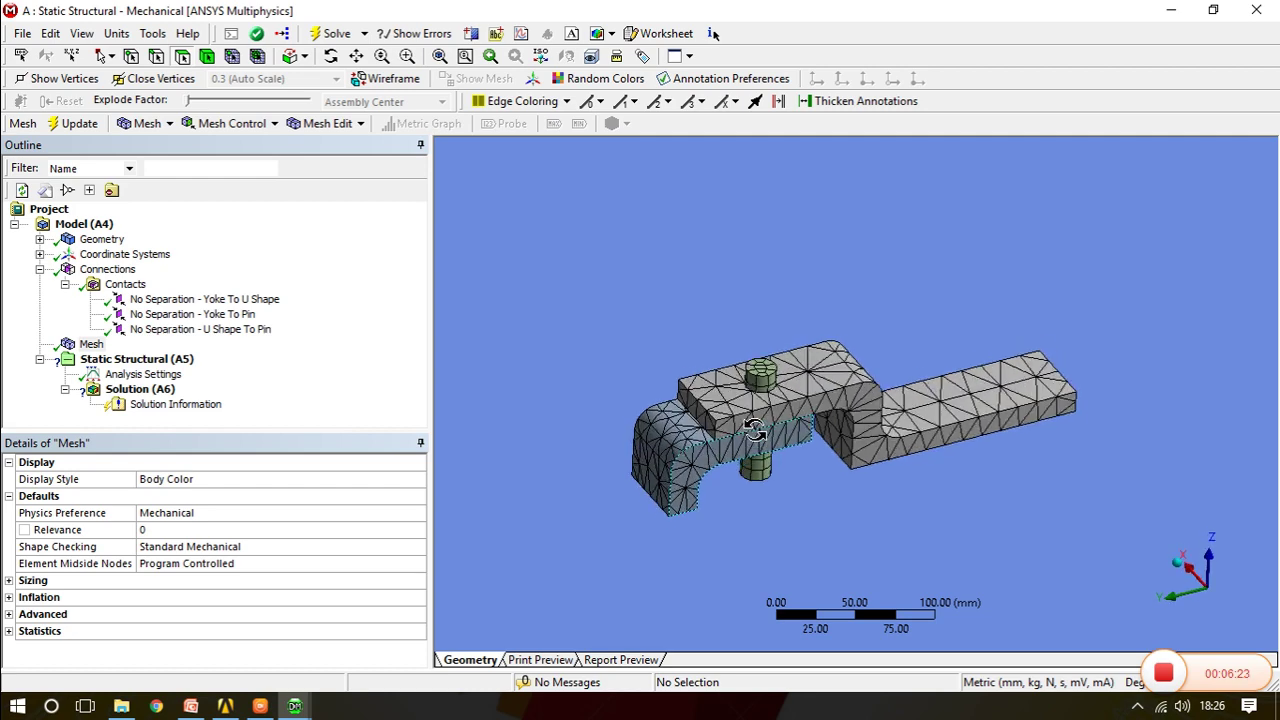
Set the mesh Relevance Center to Fine and update the mesh
{"action": "left_click", "coordinate": [9, 581]}
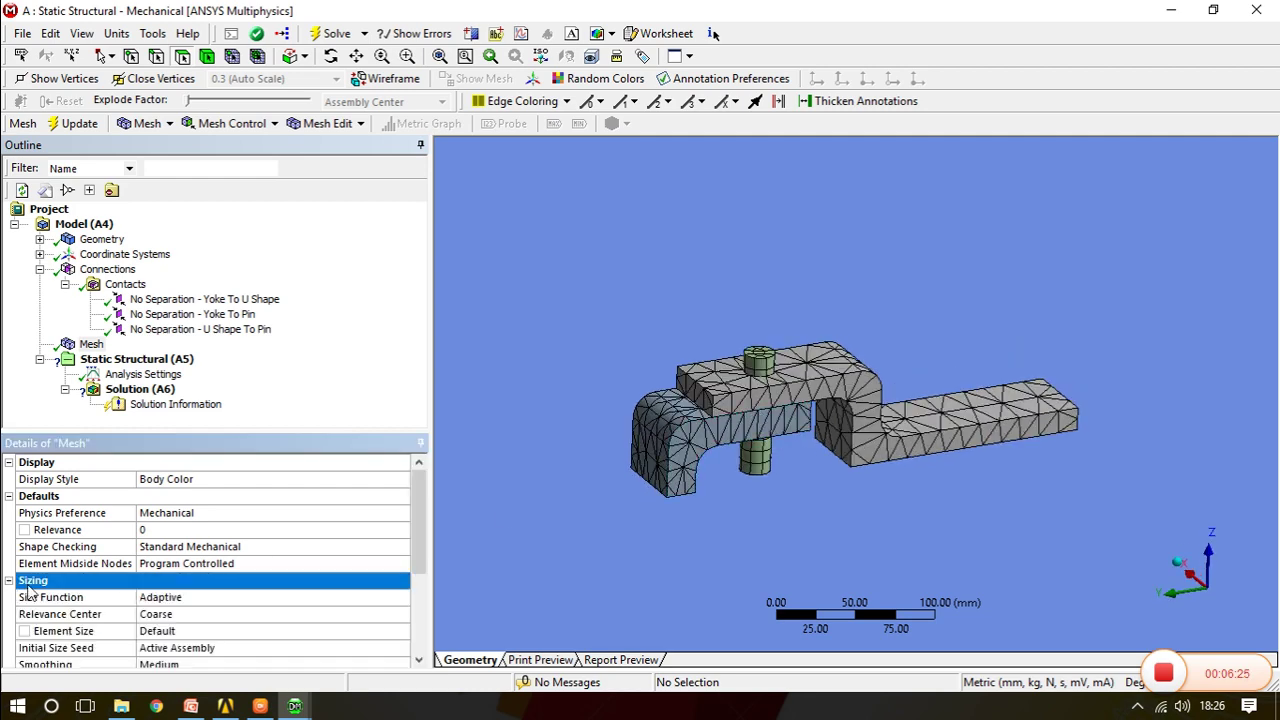
{"action": "left_click", "coordinate": [300, 614]}
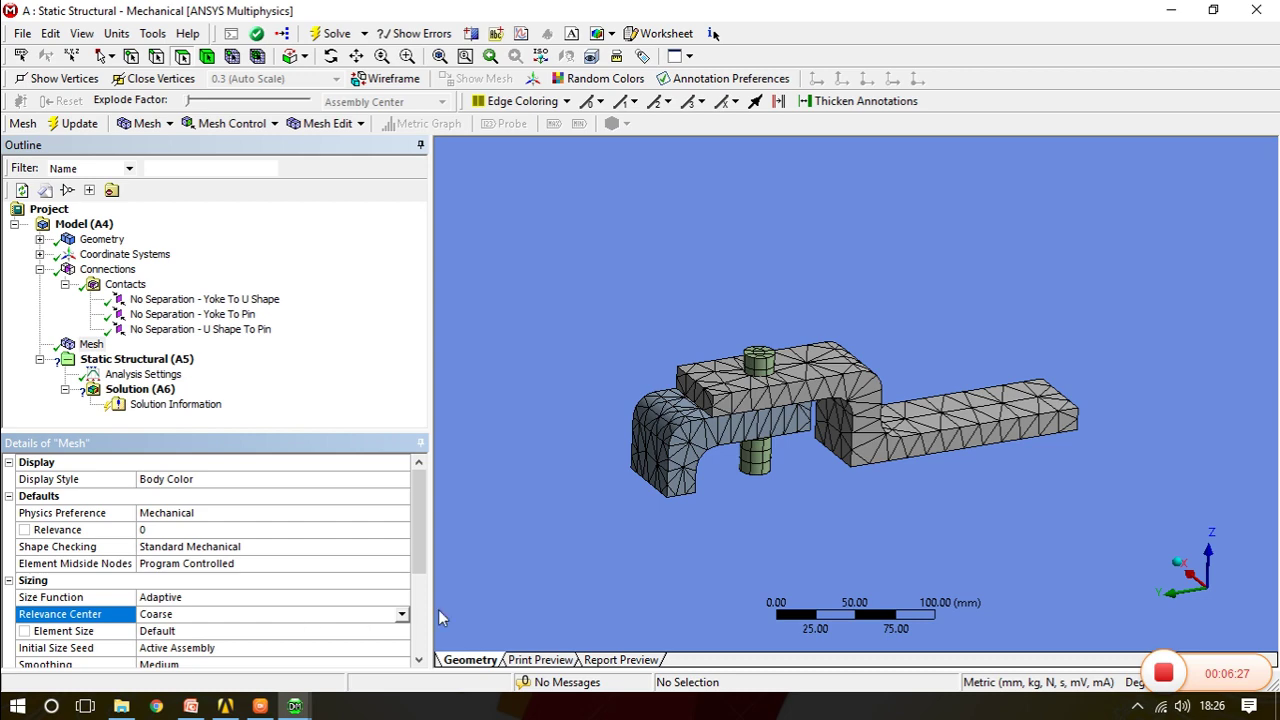
{"action": "left_click", "coordinate": [403, 619]}
{"action": "left_click", "coordinate": [232, 656]}
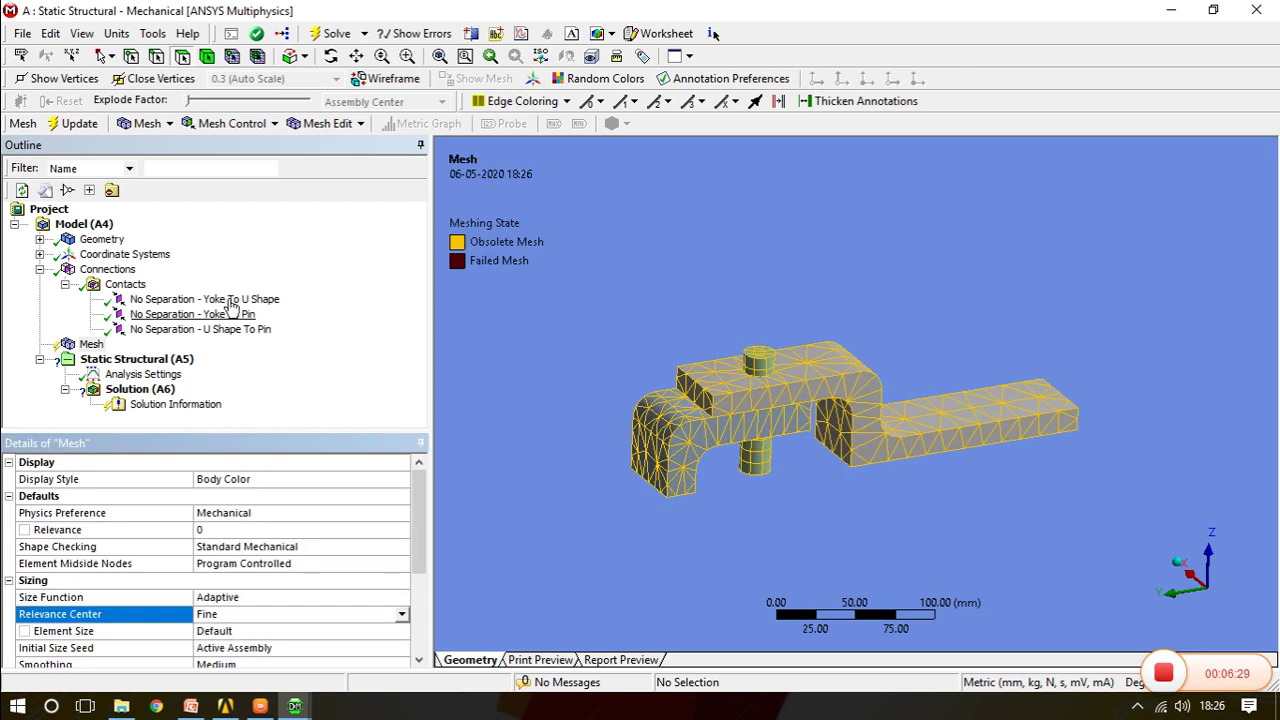
{"action": "right_click", "coordinate": [92, 344]}
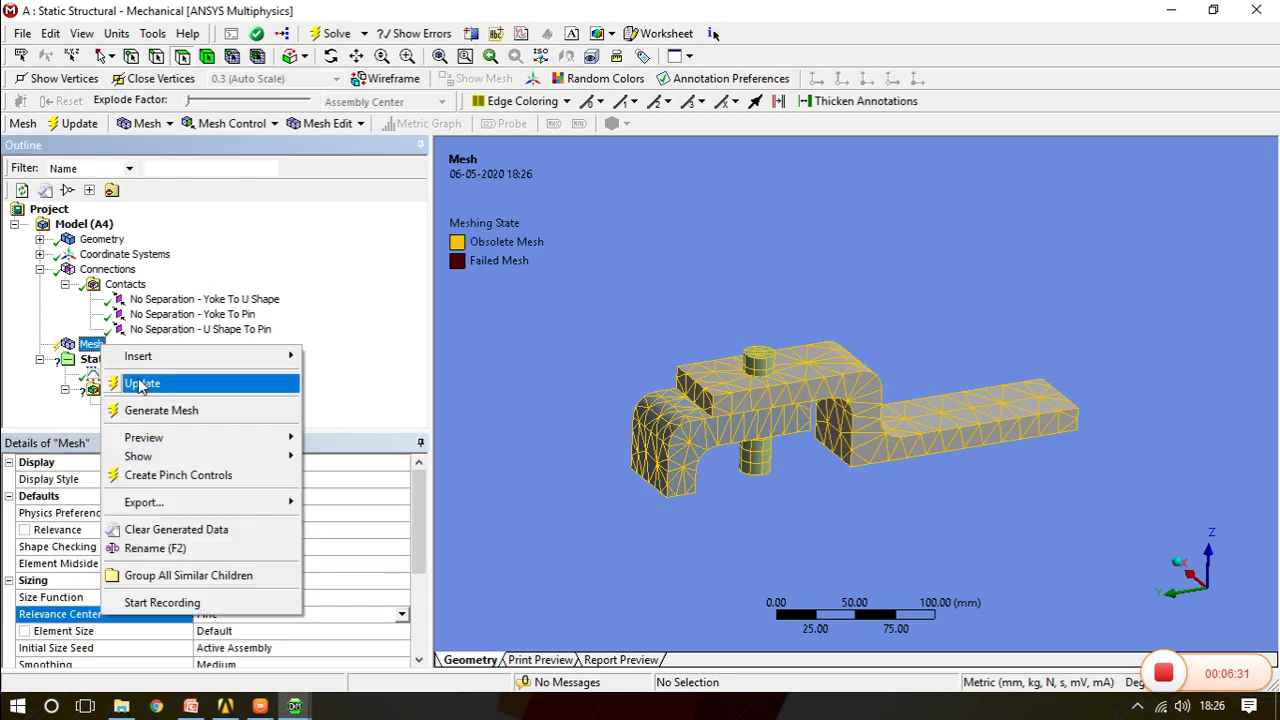
{"action": "left_click", "coordinate": [146, 390]}
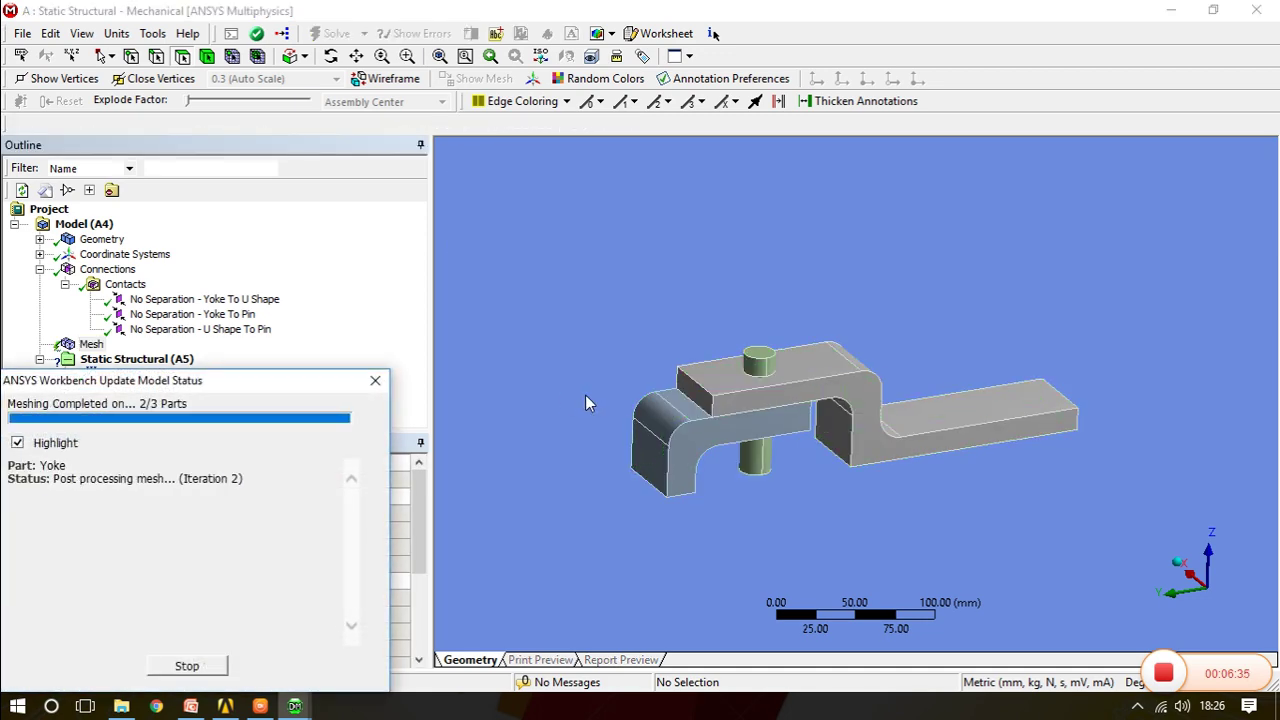
Check mesh statistics showing 13,224 nodes and 6,005 elements
{"action": "mouse_move", "coordinate": [585, 395]}
{"action": "middle_mouse_down"}
{"action": "mouse_move", "coordinate": [737, 483]}
{"action": "mouse_move", "coordinate": [517, 503]}
{"action": "middle_mouse_up"}
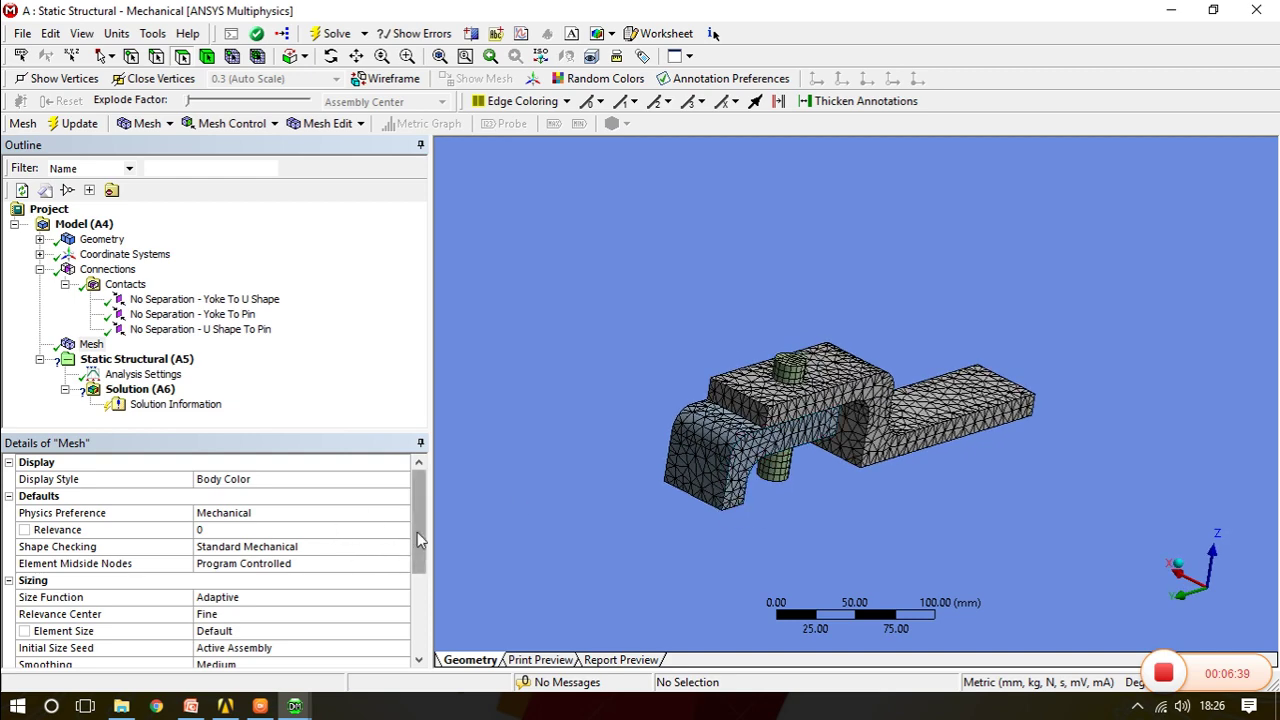
{"action": "scroll", "coordinate": [417, 532], "scroll_direction": "down", "scroll_amount": 3}
{"action": "left_click", "coordinate": [8, 648]}
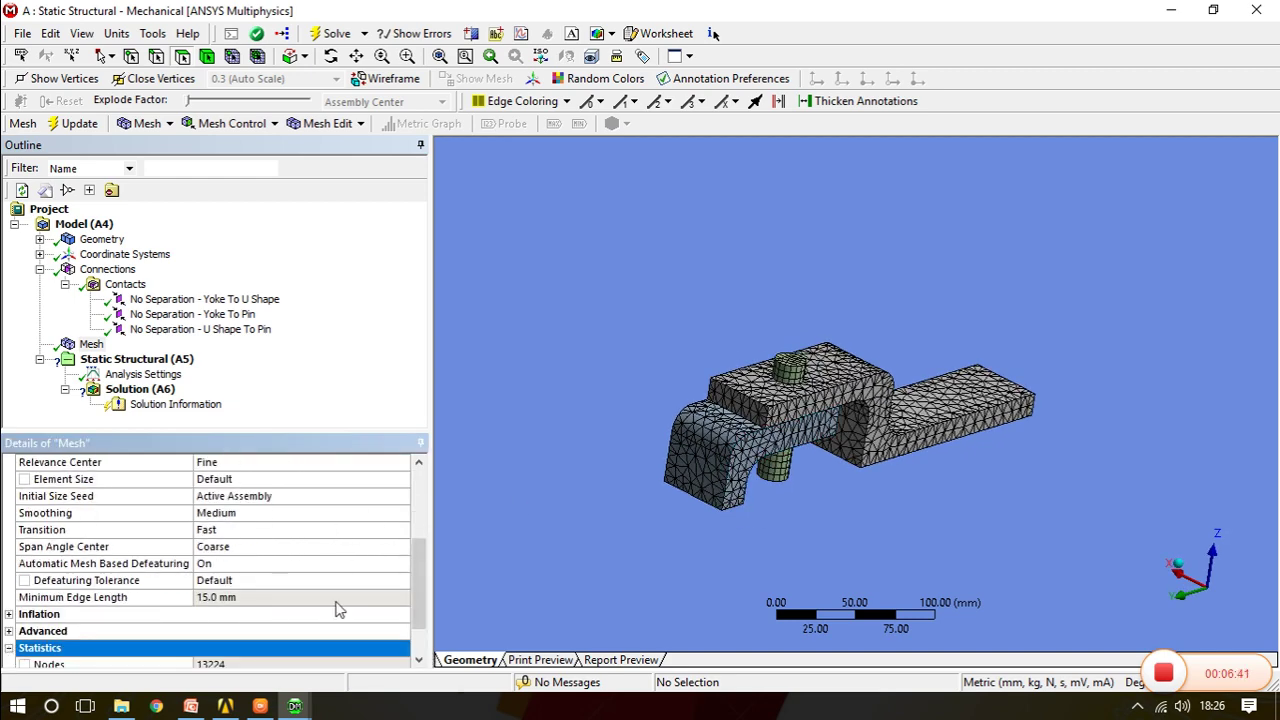
{"action": "scroll", "coordinate": [418, 600], "scroll_direction": "down", "scroll_amount": 1}
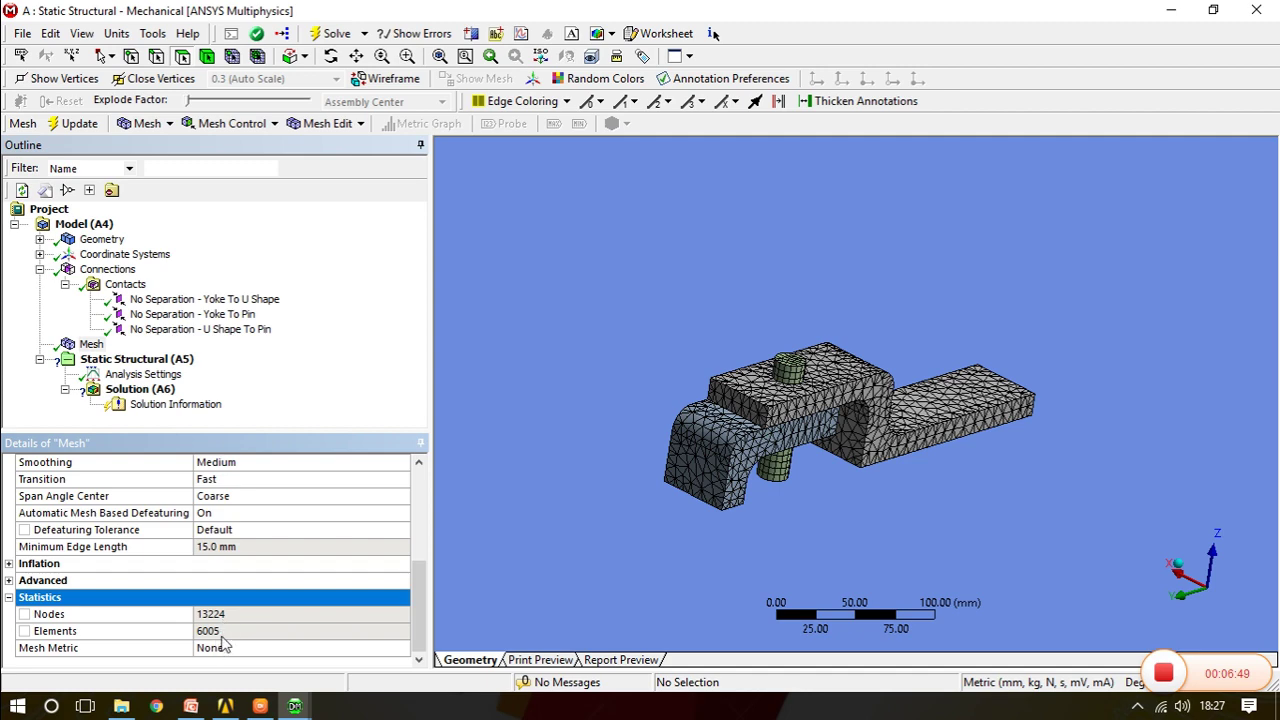
{"action": "middle_click_drag", "start_coordinate": [890, 440], "coordinate": [688, 470]}
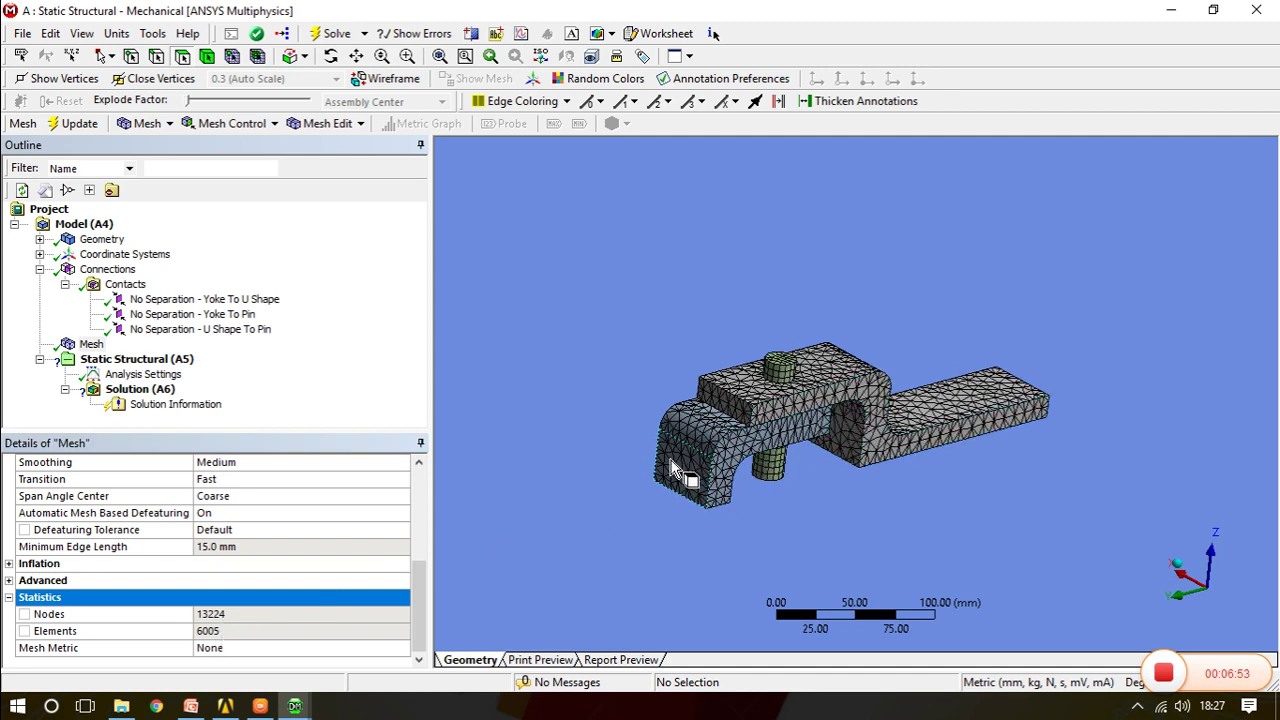
{"action": "mouse_move", "coordinate": [688, 470]}
{"action": "middle_mouse_down"}
{"action": "mouse_move", "coordinate": [818, 462]}
{"action": "mouse_move", "coordinate": [580, 426]}
{"action": "middle_mouse_up"}
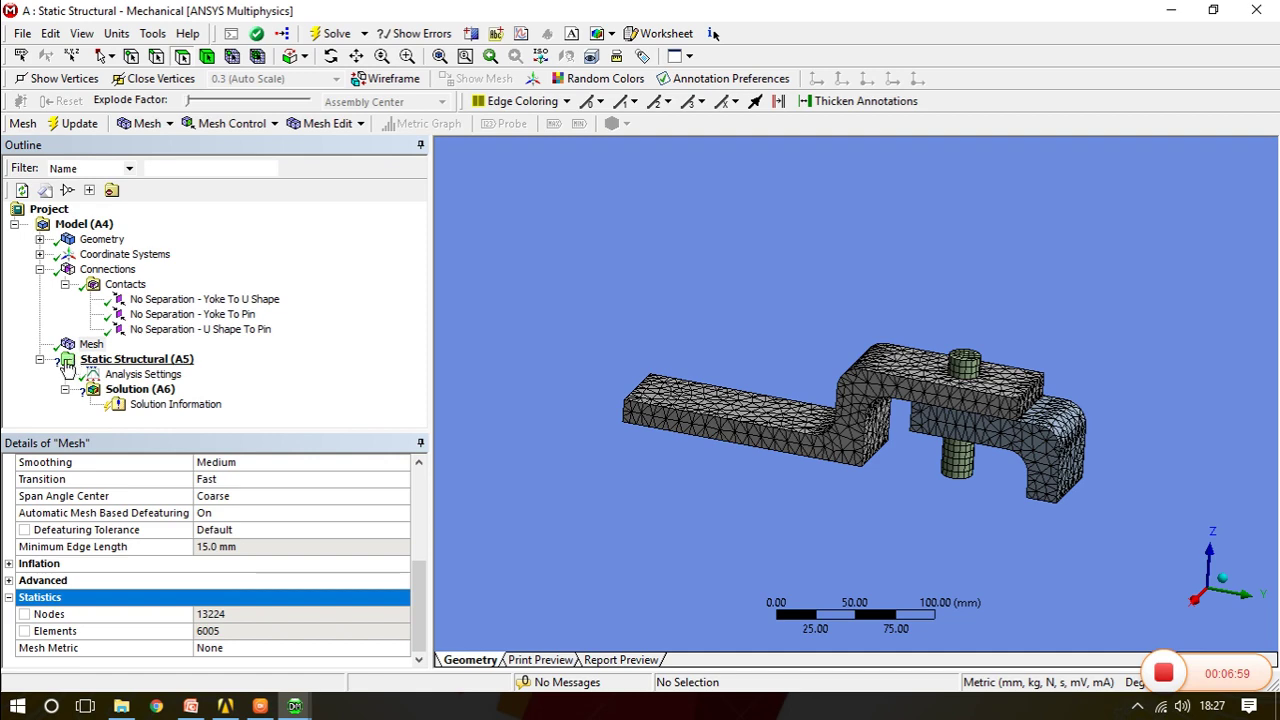
Add a Pressure load of -1 MPa on the U-shape's right end face
{"action": "left_click", "coordinate": [115, 360]}
{"action": "right_click", "coordinate": [150, 364]}
{"action": "mouse_move", "coordinate": [250, 366]}
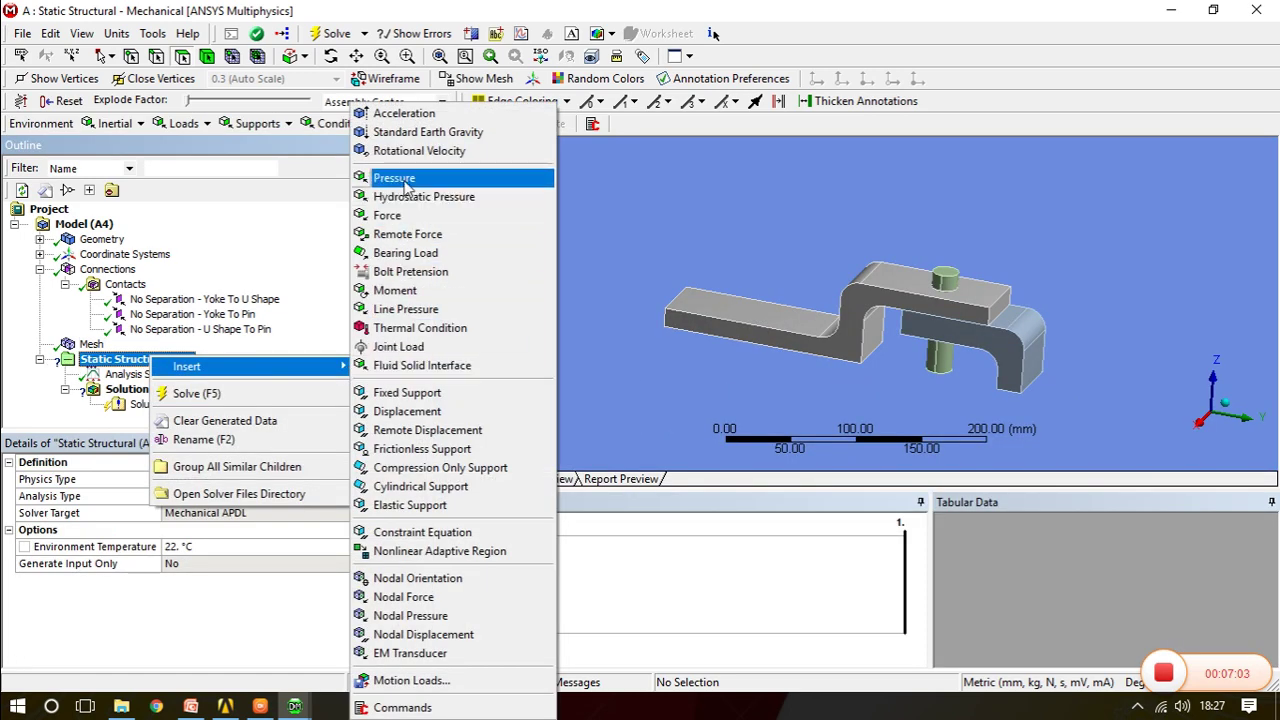
{"action": "left_click", "coordinate": [407, 180]}
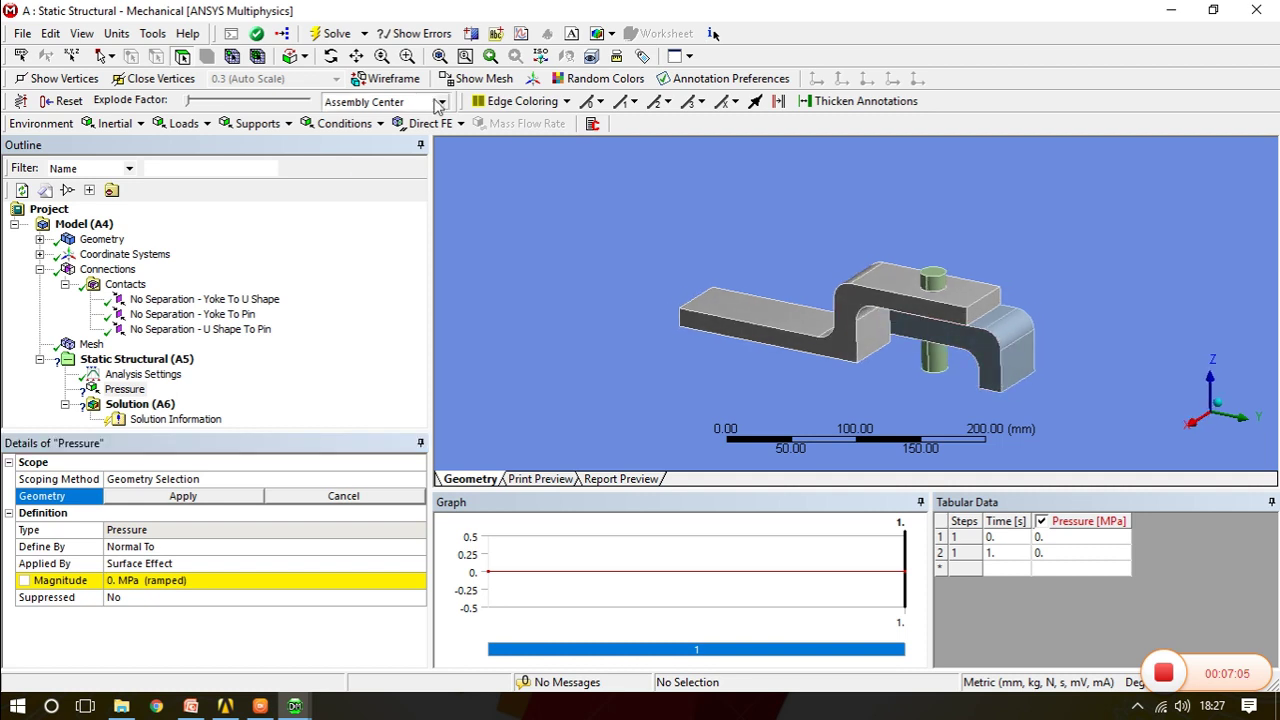
{"action": "left_click", "coordinate": [1010, 362]}
{"action": "left_click", "coordinate": [181, 497]}
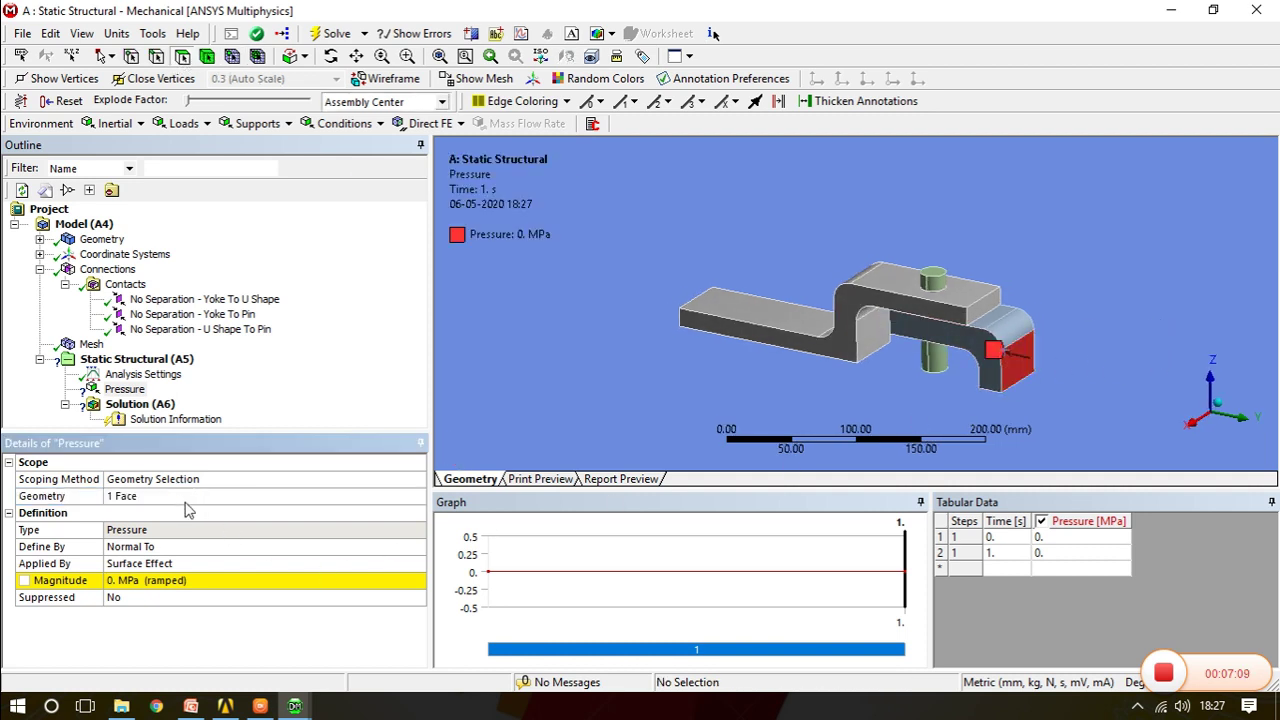
{"action": "left_click", "coordinate": [177, 583]}
{"action": "type", "text": "-1"}
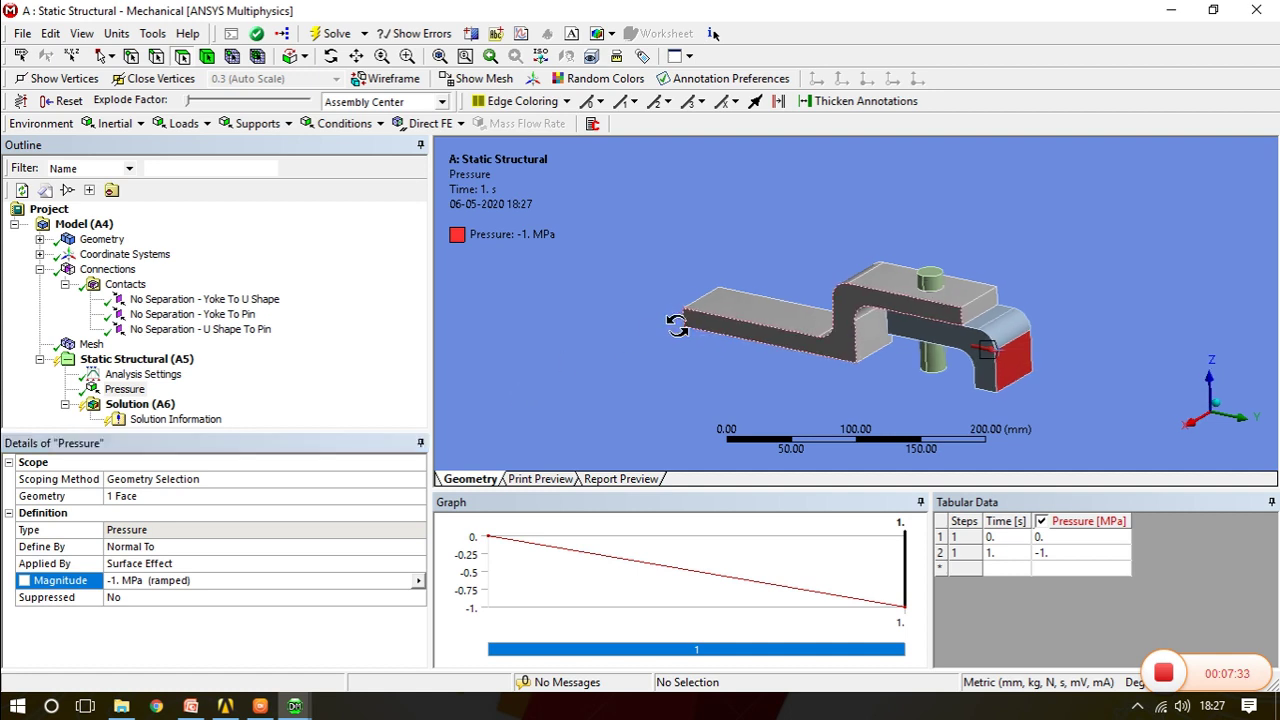
{"action": "middle_click_drag", "start_coordinate": [686, 334], "coordinate": [700, 330]}
{"action": "middle_click_drag", "start_coordinate": [958, 345], "coordinate": [987, 347]}
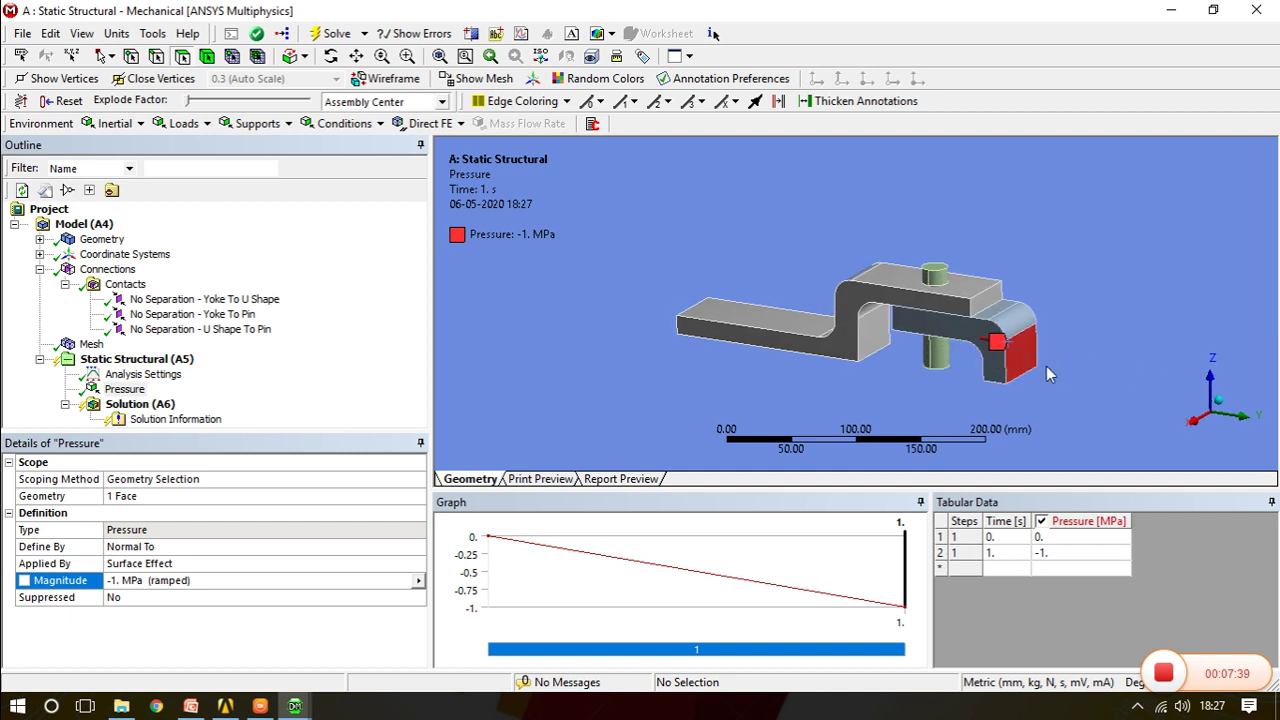
{"action": "middle_click_drag", "start_coordinate": [995, 372], "coordinate": [672, 320]}
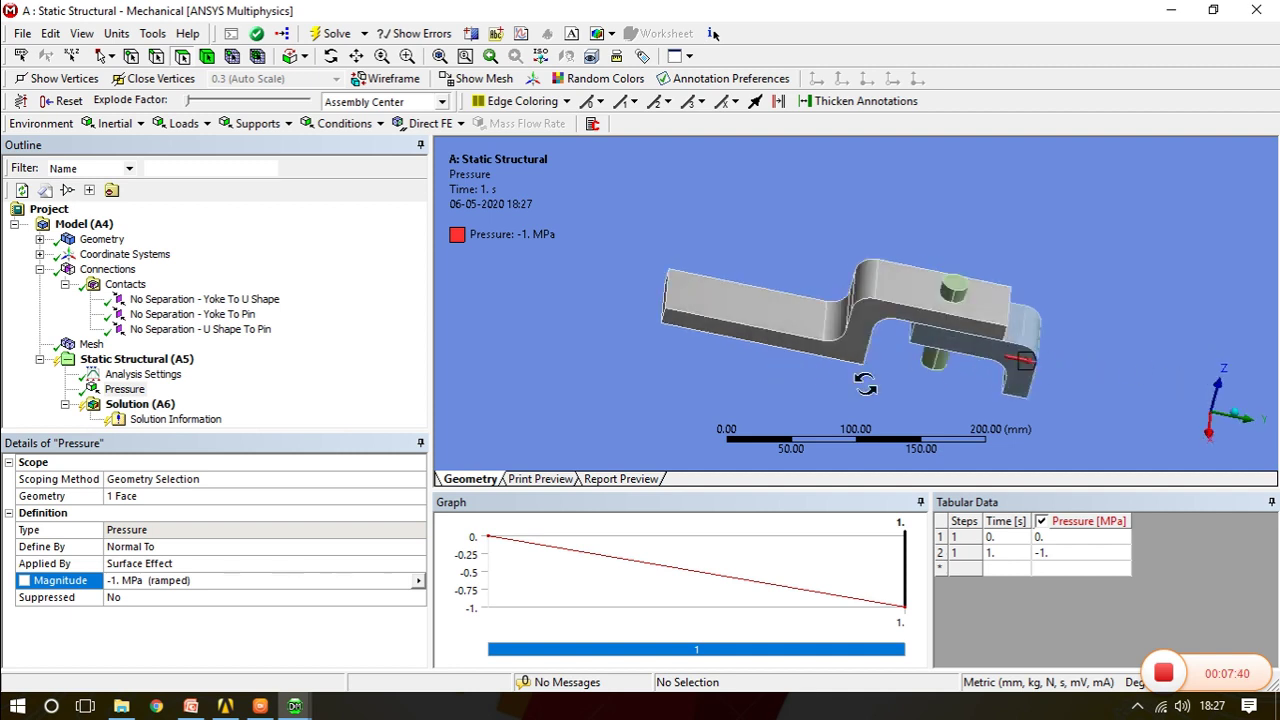
Add a Fixed Support on the long arm's far end face and solve the analysis
{"action": "right_click", "coordinate": [152, 361]}
{"action": "mouse_move", "coordinate": [250, 375]}
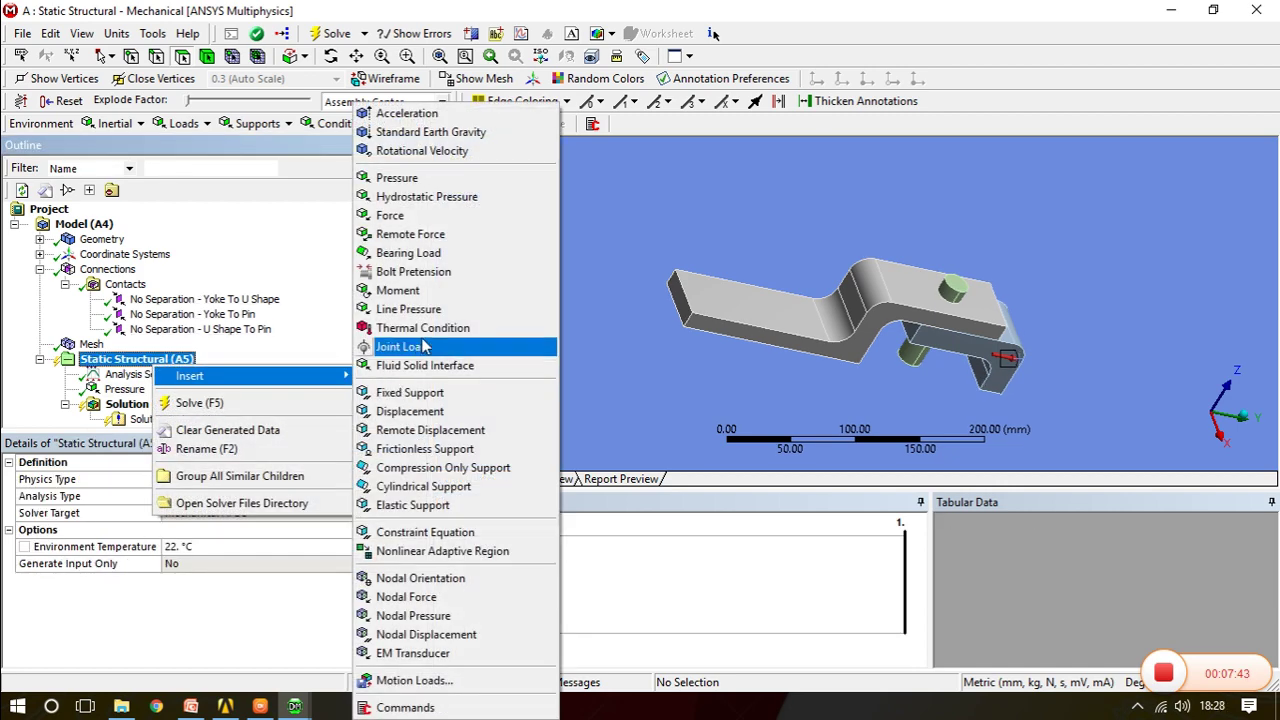
{"action": "left_click", "coordinate": [420, 392]}
{"action": "left_click", "coordinate": [675, 294]}
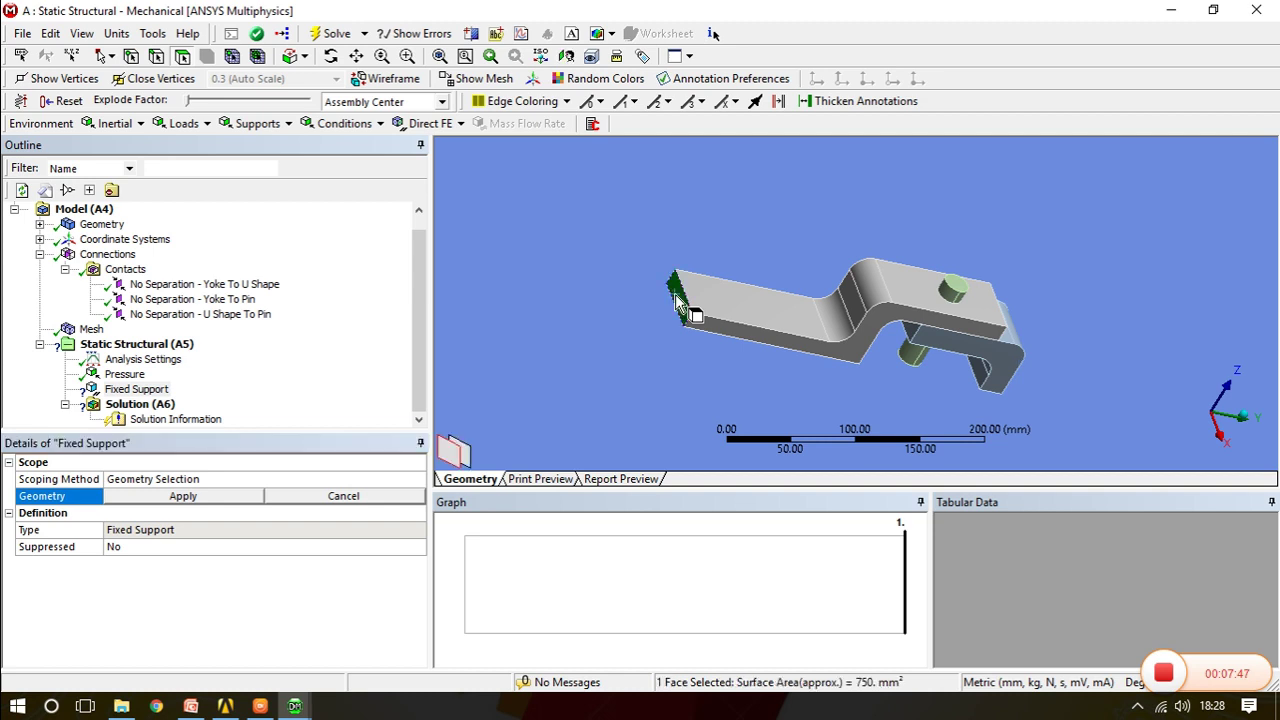
{"action": "left_click", "coordinate": [166, 502]}
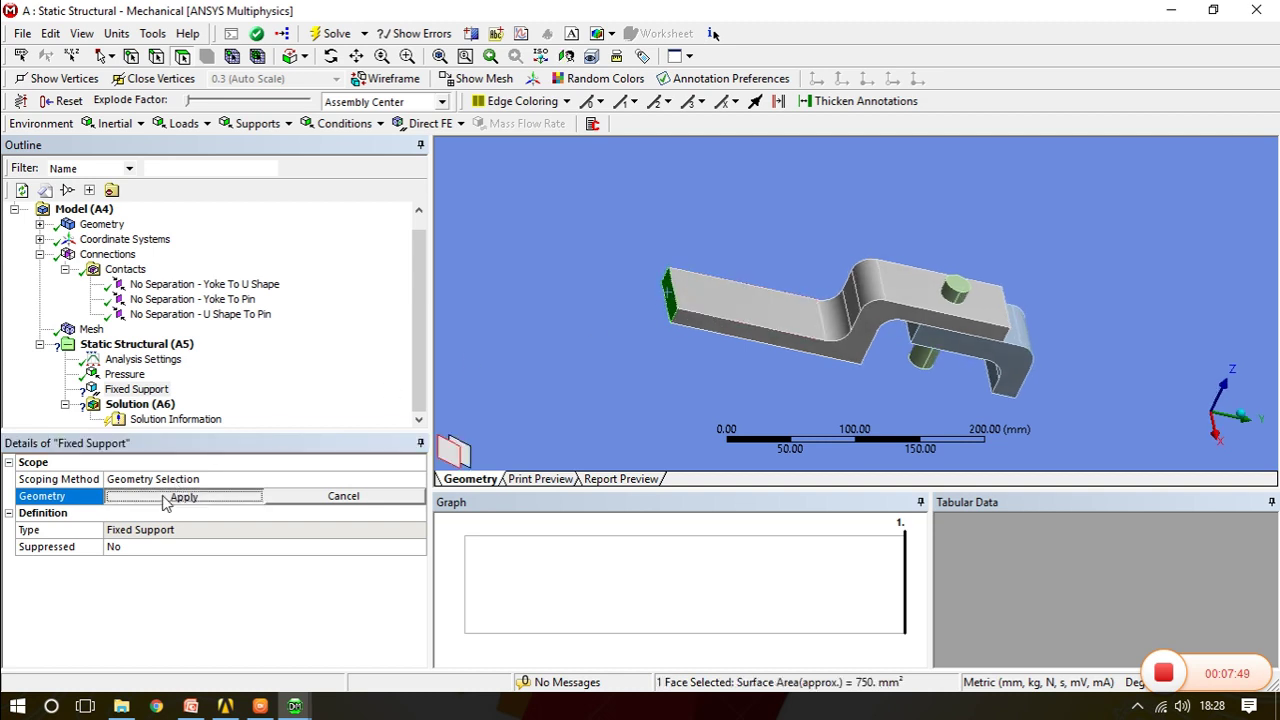
{"action": "mouse_move", "coordinate": [900, 295]}
{"action": "middle_mouse_down"}
{"action": "mouse_move", "coordinate": [880, 312]}
{"action": "mouse_move", "coordinate": [860, 305]}
{"action": "middle_mouse_up"}
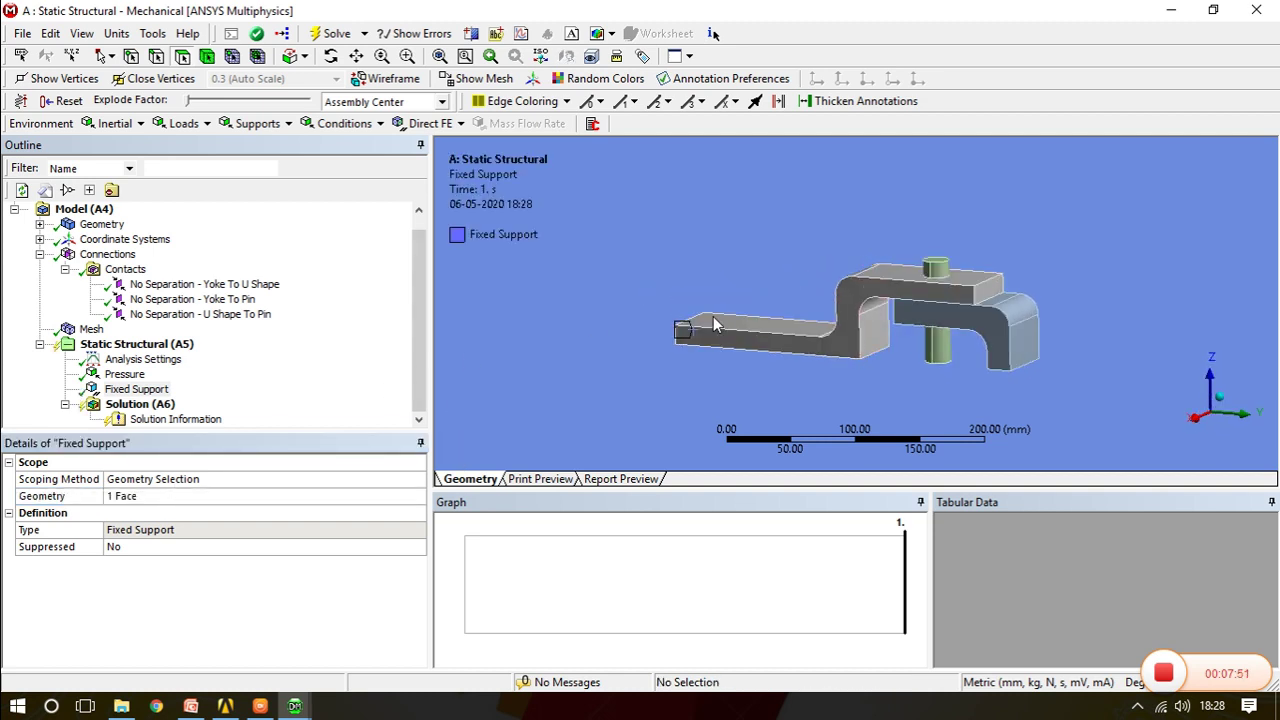
{"action": "left_click", "coordinate": [330, 34]}
Insert Equivalent (von-Mises) Stress and a Directional Deformation result oriented to the Y axis
{"action": "right_click", "coordinate": [140, 404]}
{"action": "mouse_move", "coordinate": [262, 418]}
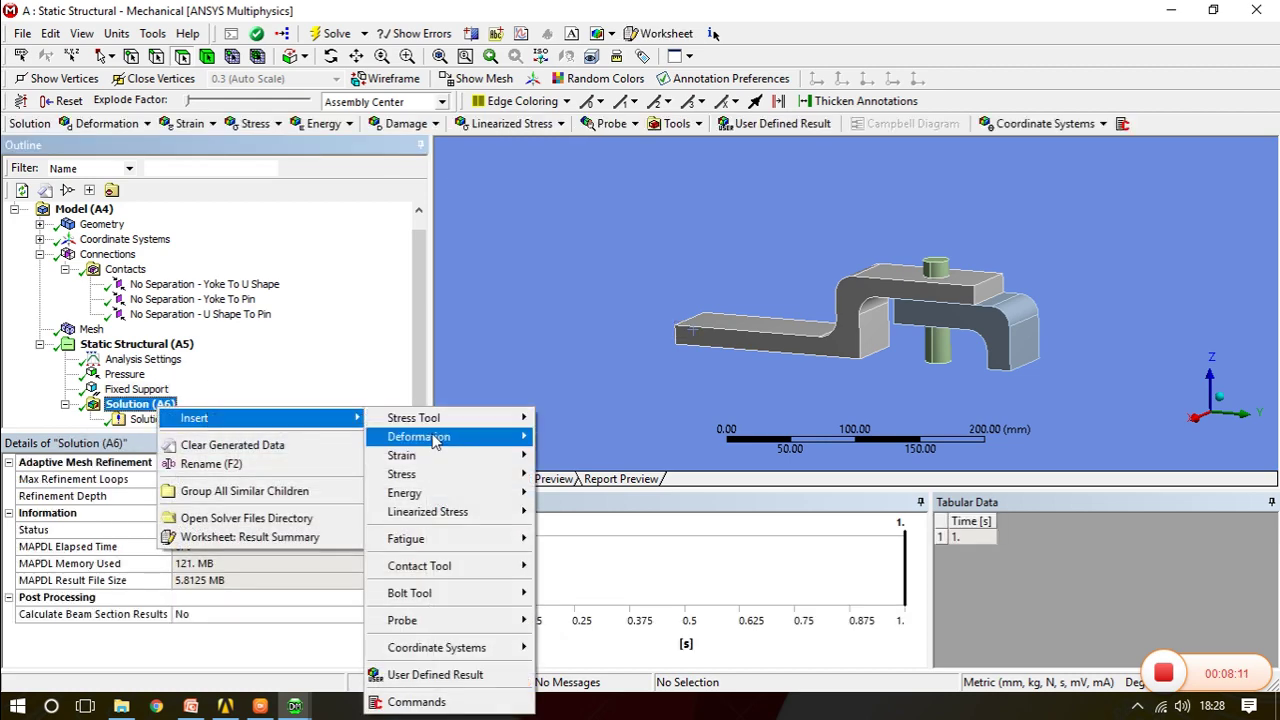
{"action": "mouse_move", "coordinate": [402, 474]}
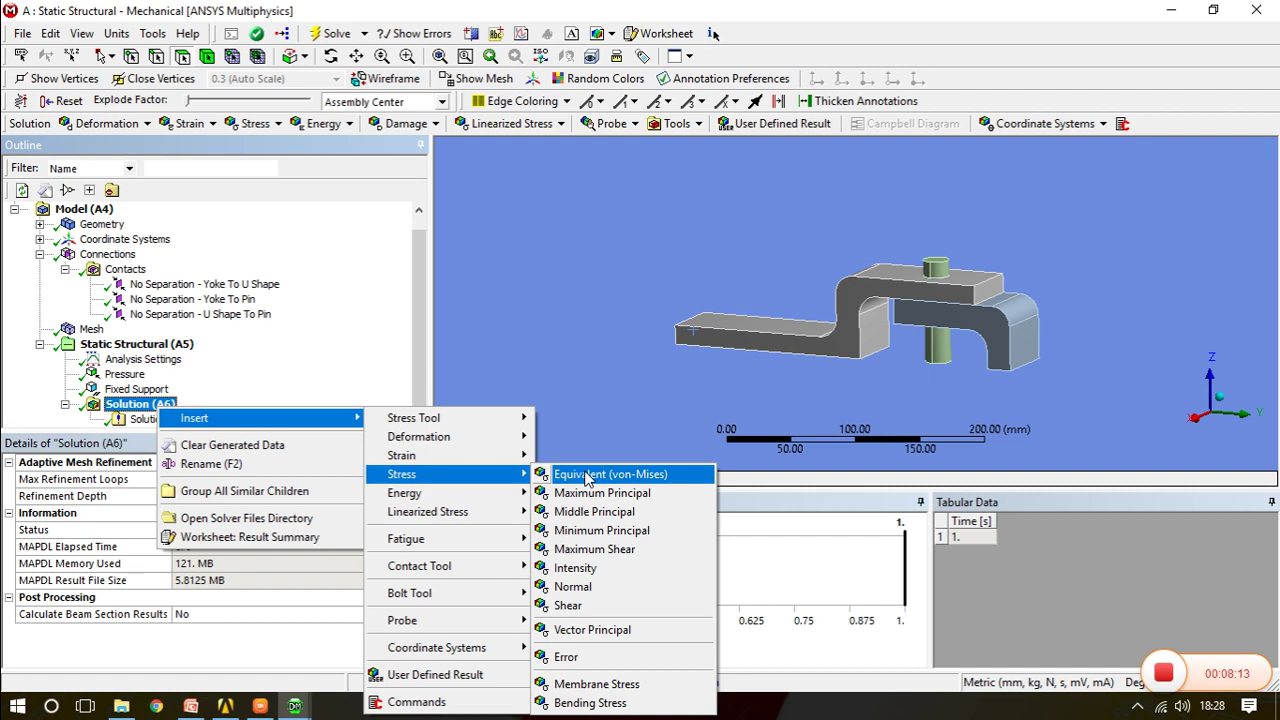
{"action": "left_click", "coordinate": [588, 475]}
{"action": "right_click", "coordinate": [142, 389]}
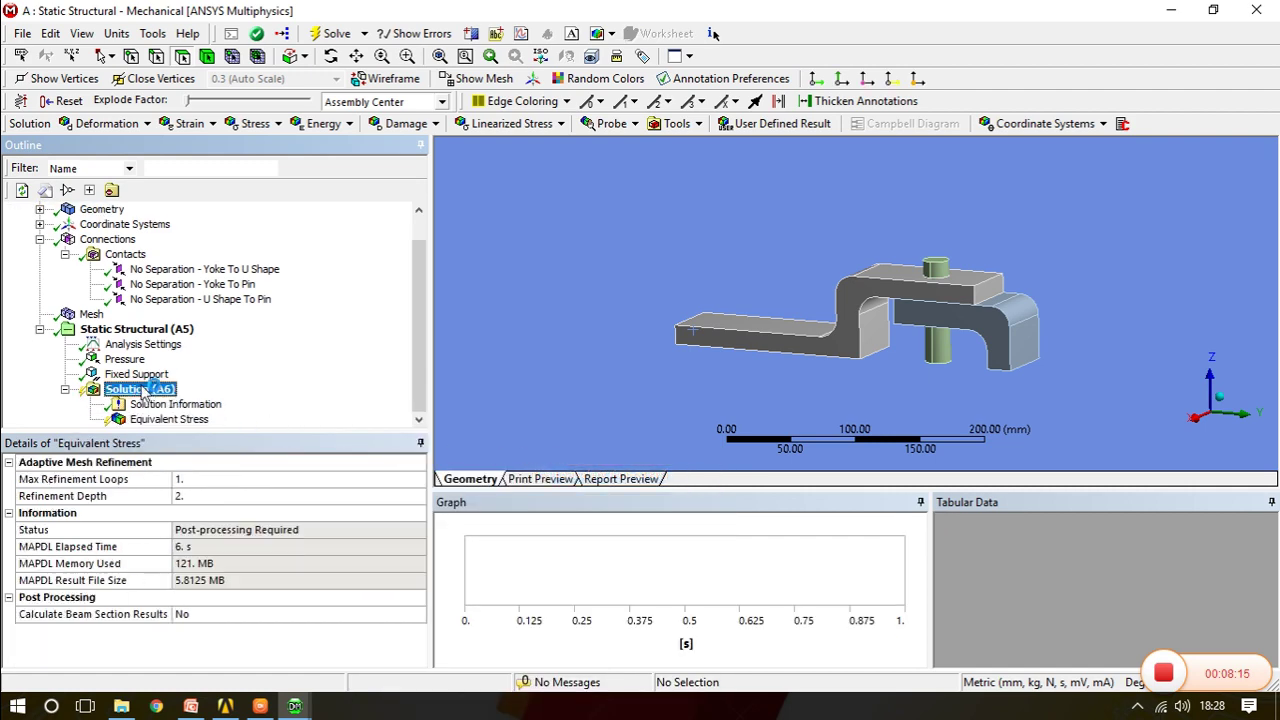
{"action": "mouse_move", "coordinate": [403, 415]}
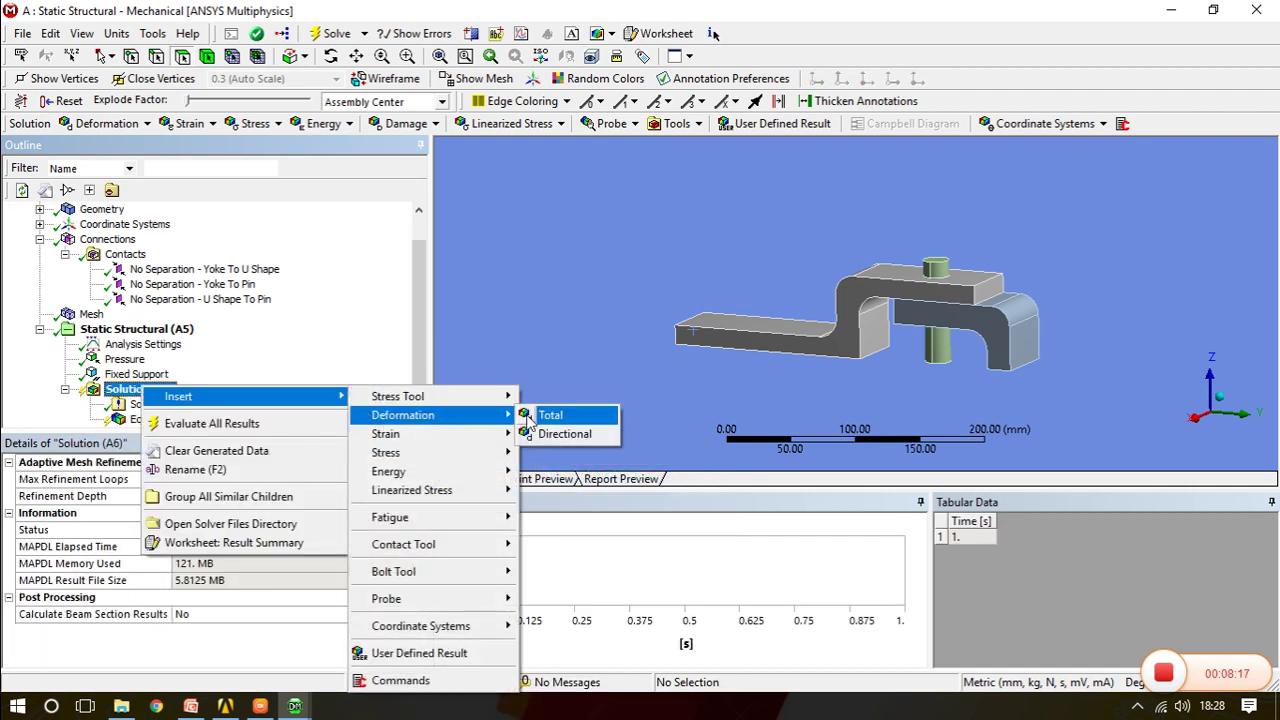
{"action": "left_click", "coordinate": [565, 435]}
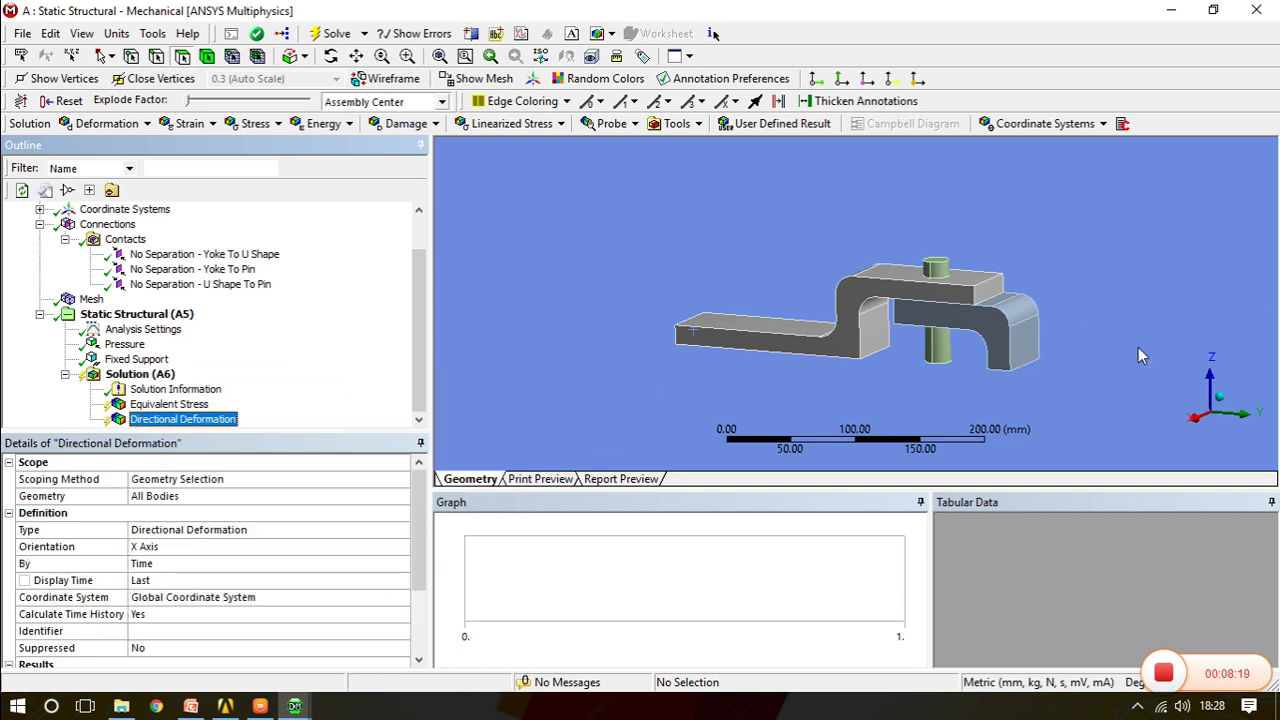
{"action": "left_click", "coordinate": [147, 556]}
{"action": "left_click", "coordinate": [401, 547]}
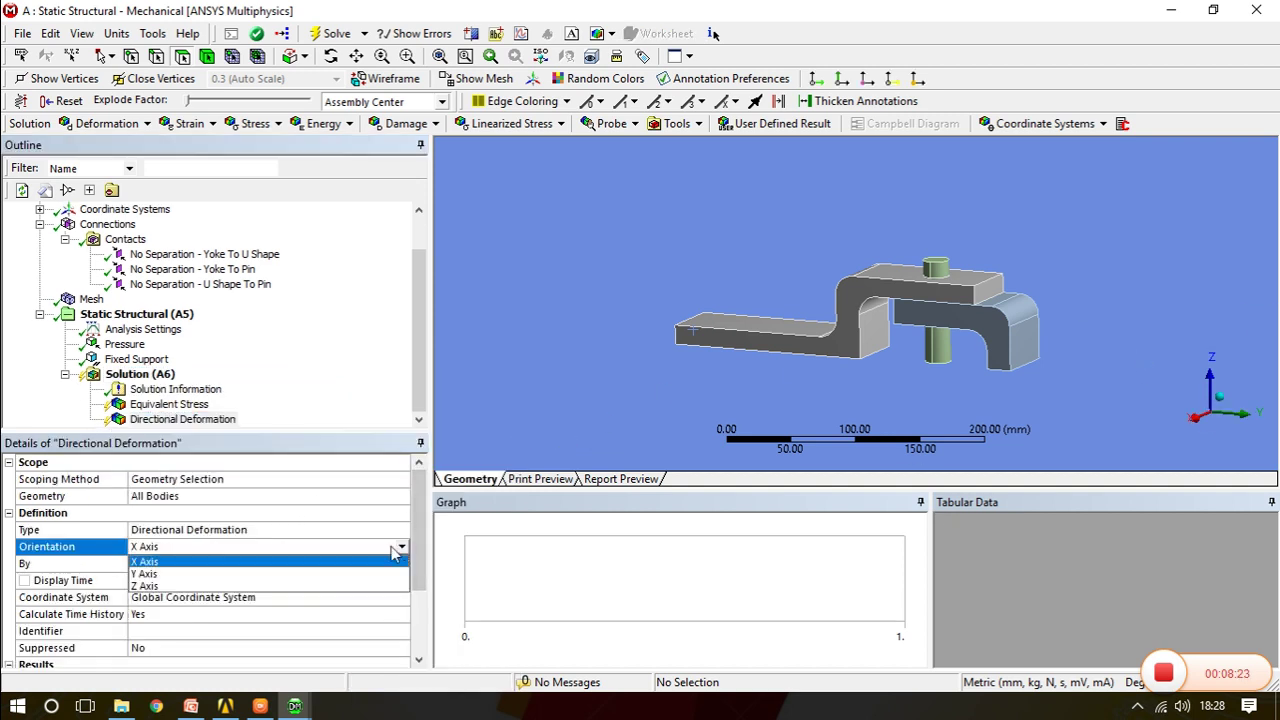
{"action": "left_click", "coordinate": [175, 580]}
{"action": "left_click", "coordinate": [309, 392]}
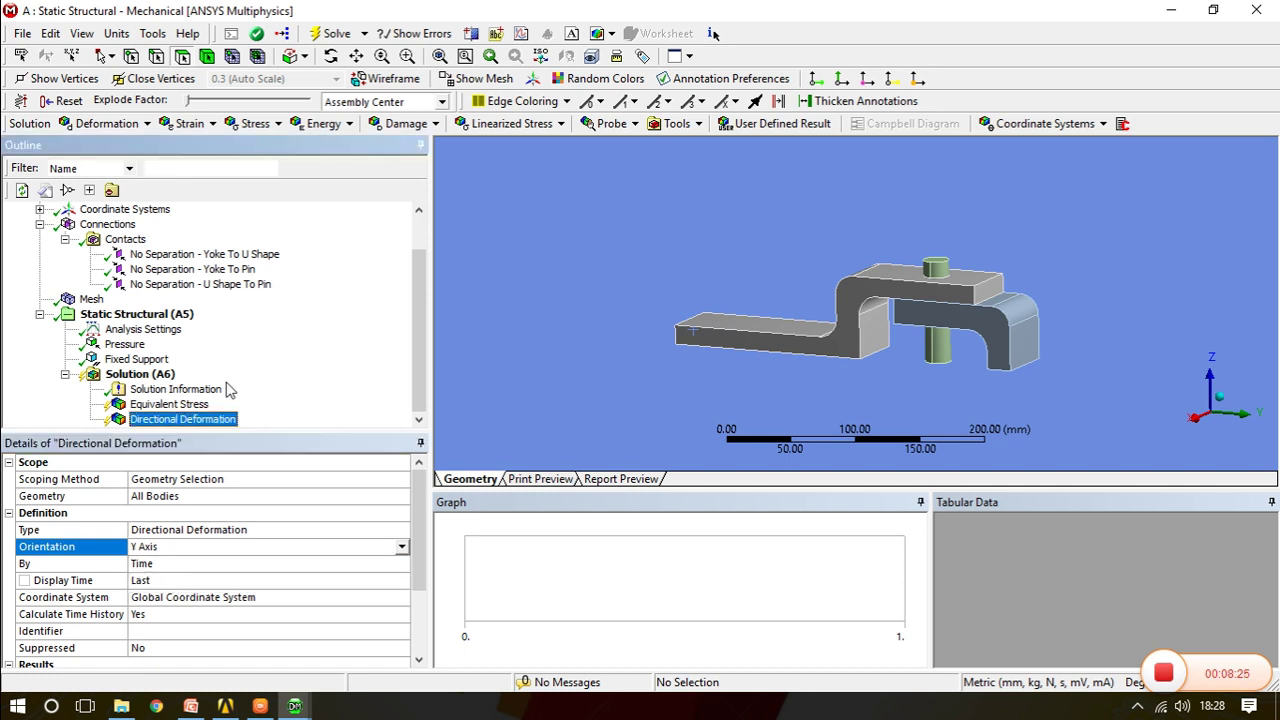
Add a Contact Tool with Status and Pressure results and solve, giving -43.569 to 33.309 MPa
{"action": "right_click", "coordinate": [141, 378]}
{"action": "mouse_move", "coordinate": [245, 390]}
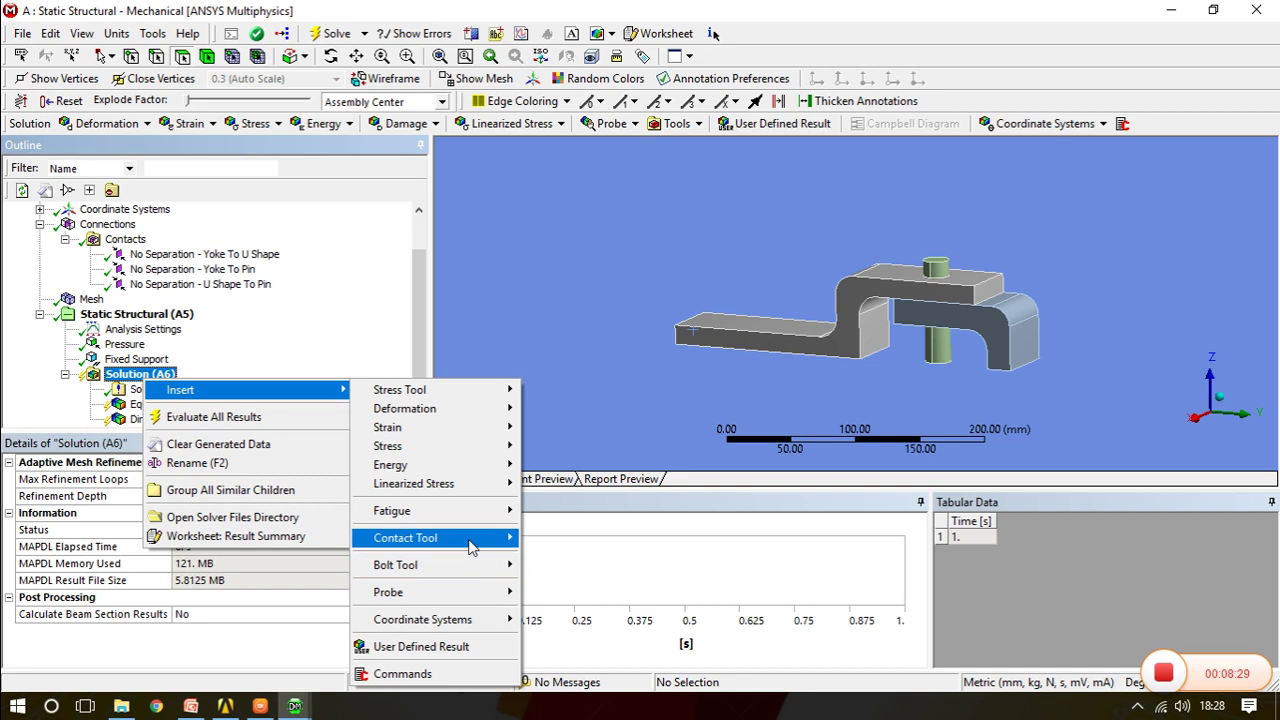
{"action": "mouse_move", "coordinate": [405, 538]}
{"action": "left_click", "coordinate": [558, 541]}
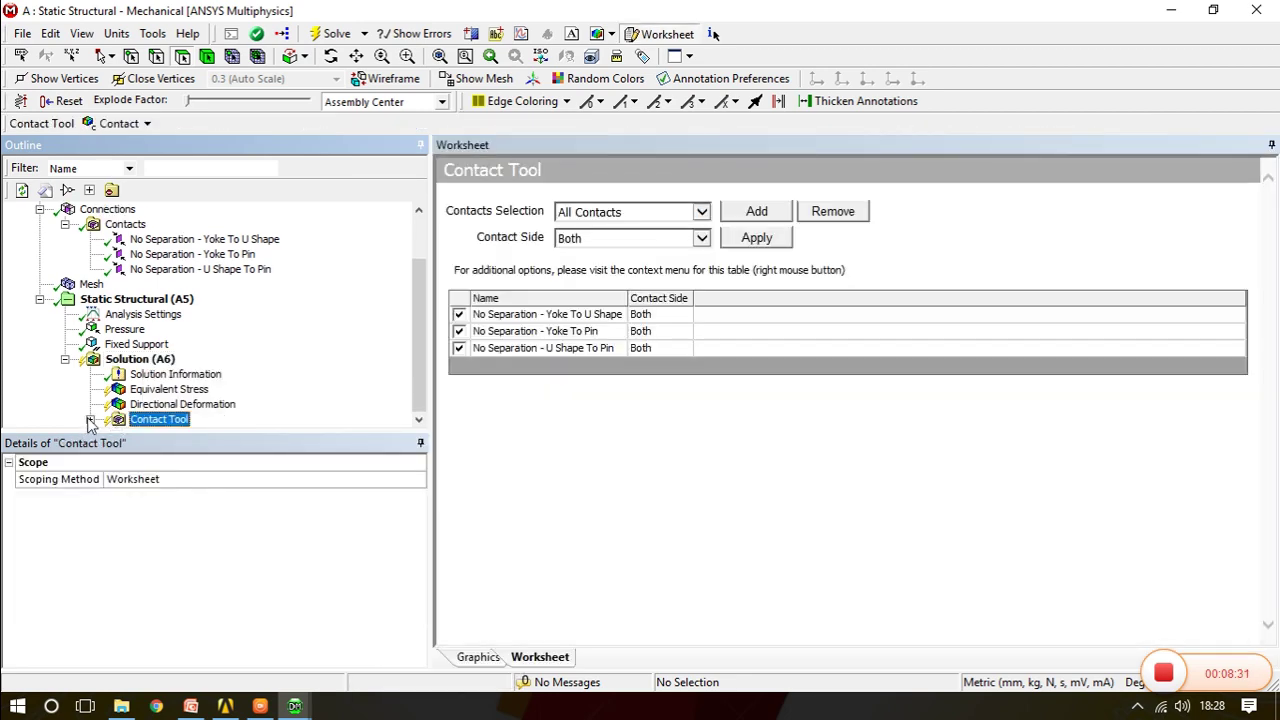
{"action": "left_click", "coordinate": [90, 420]}
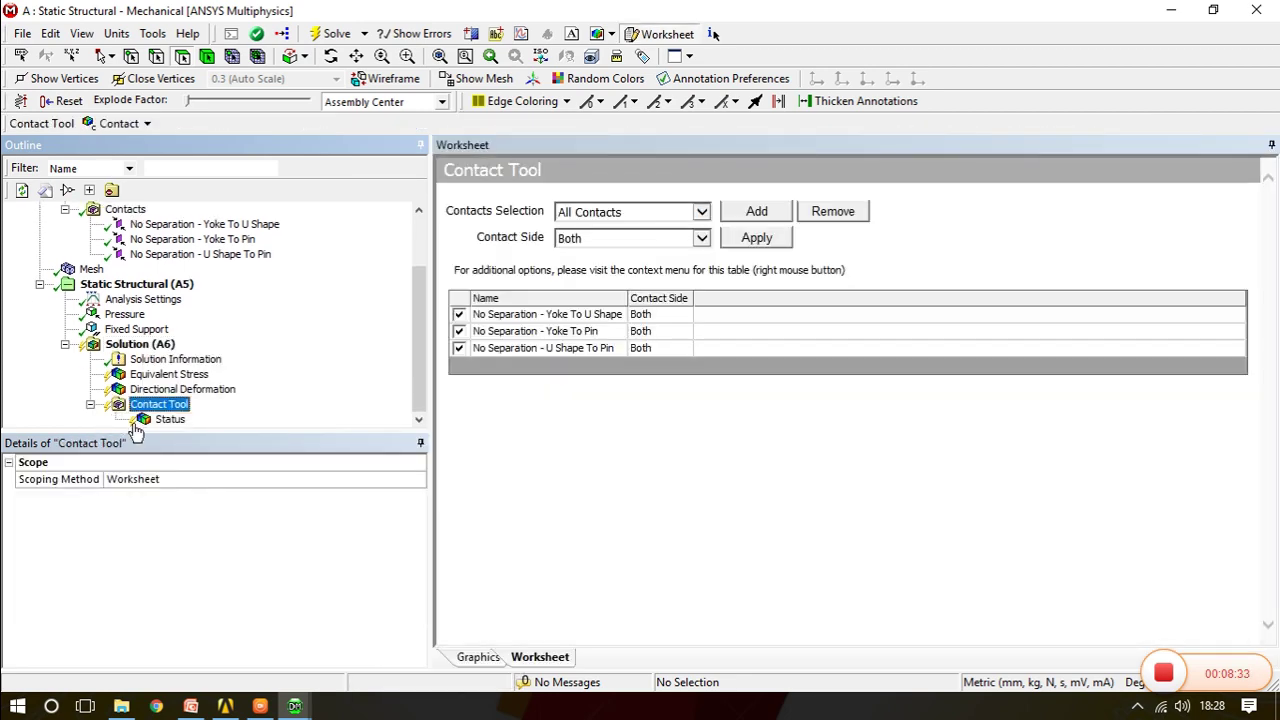
{"action": "right_click", "coordinate": [173, 406]}
{"action": "mouse_move", "coordinate": [260, 413]}
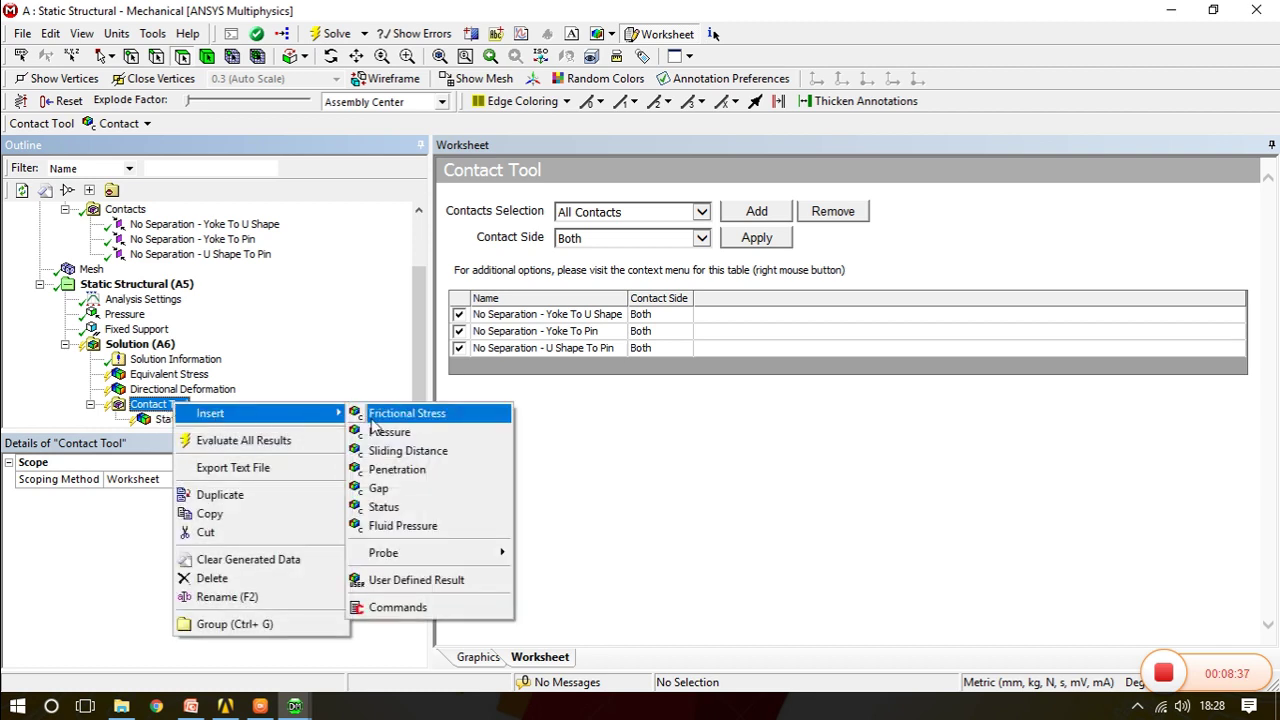
{"action": "left_click", "coordinate": [374, 432]}
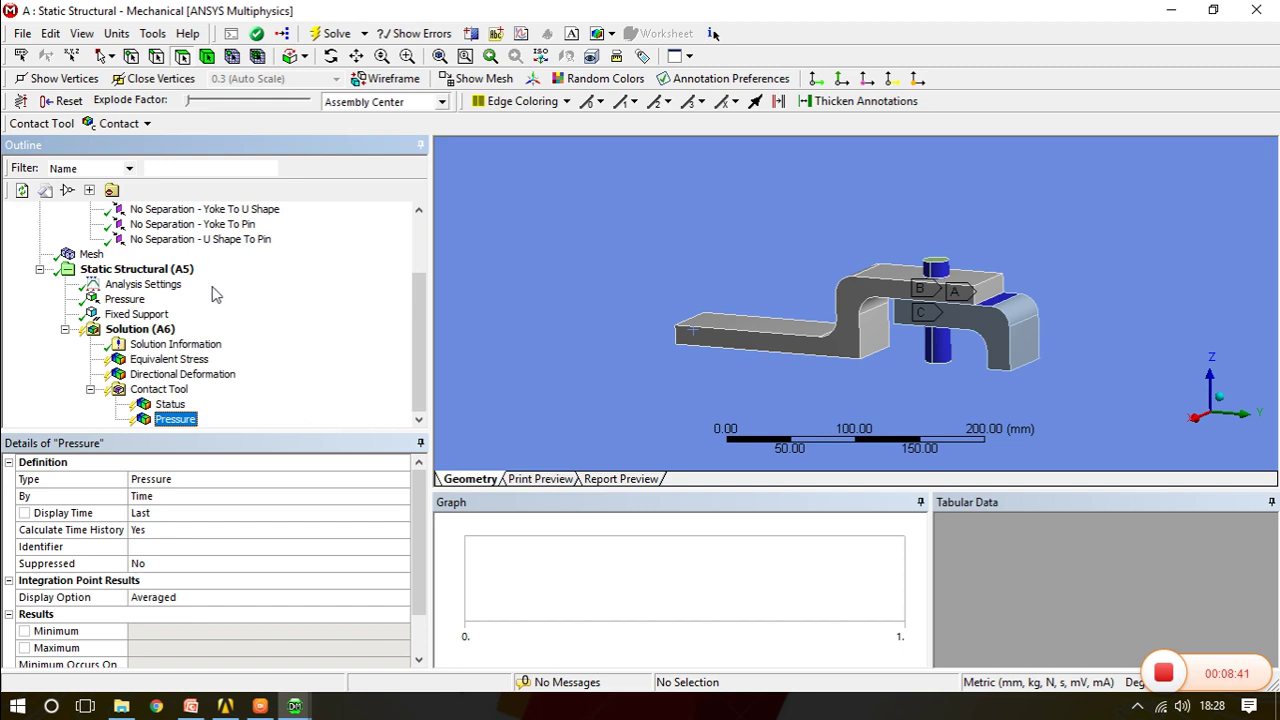
{"action": "left_click", "coordinate": [322, 36]}
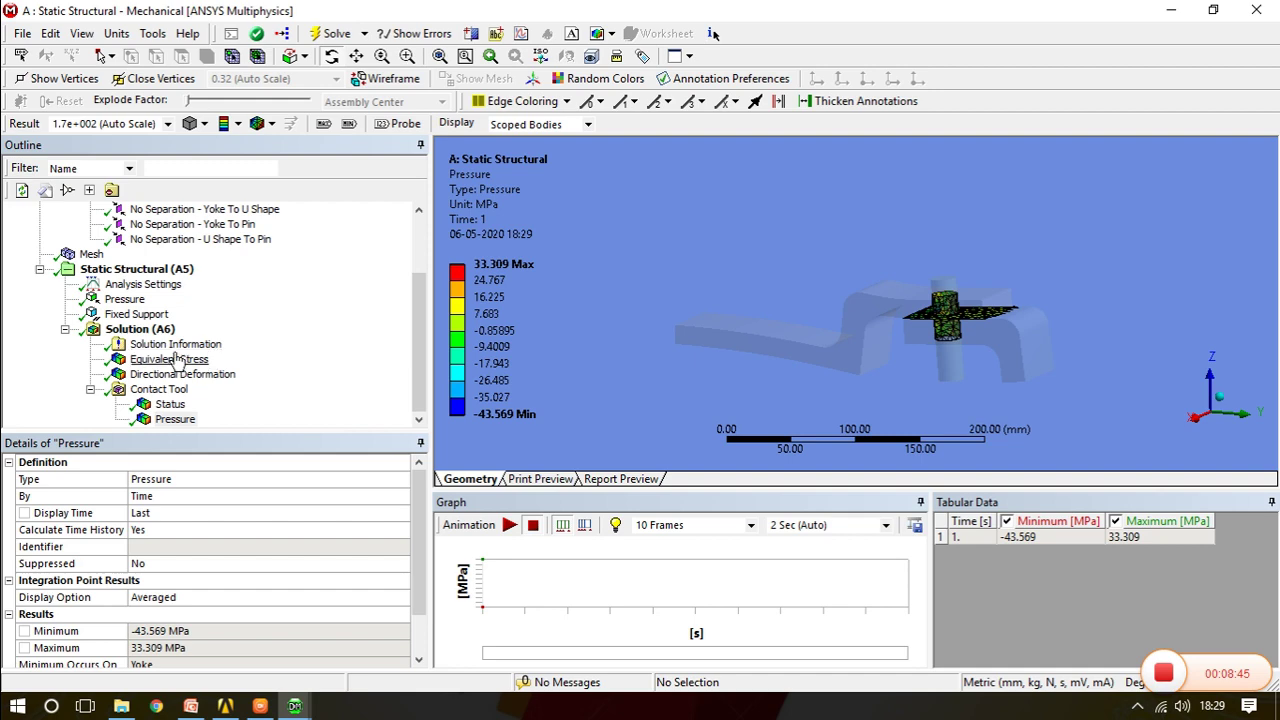
Display equivalent stress and mark its 52.63 MPa maximum near the pin
{"action": "left_click", "coordinate": [170, 359]}
{"action": "left_click_drag", "start_coordinate": [771, 343], "coordinate": [803, 330]}
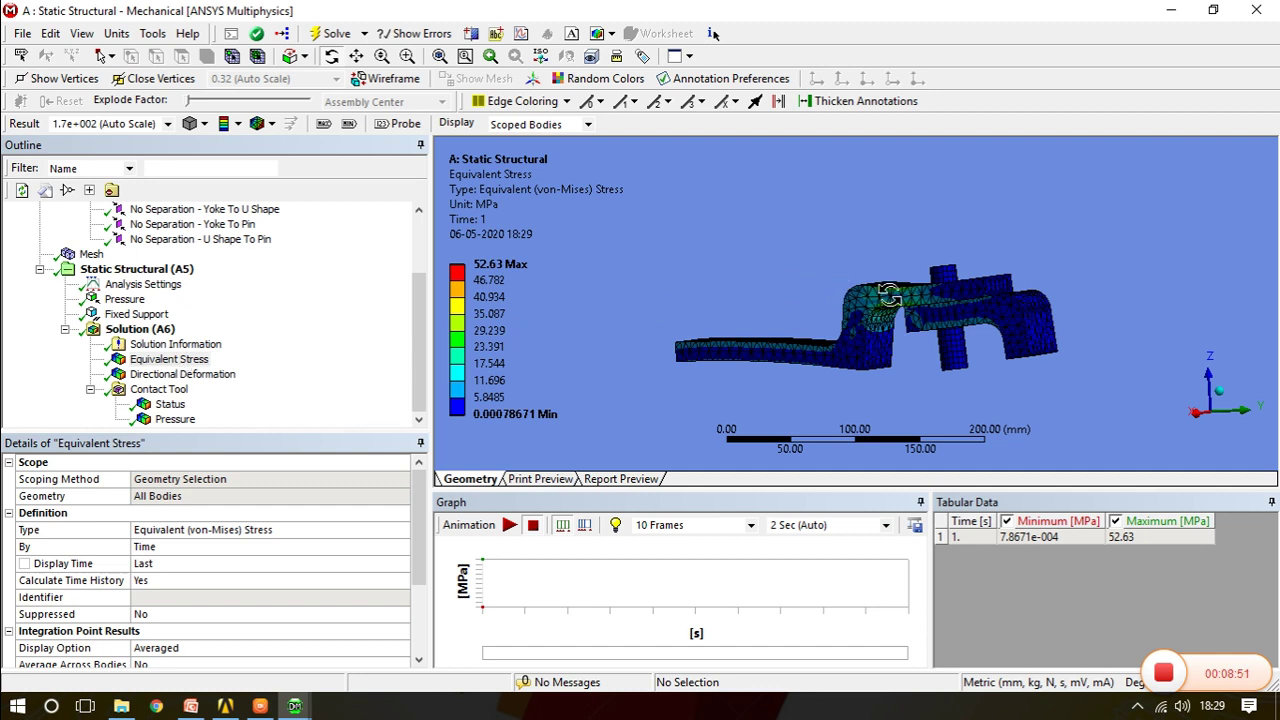
{"action": "left_click_drag", "start_coordinate": [888, 289], "coordinate": [897, 313]}
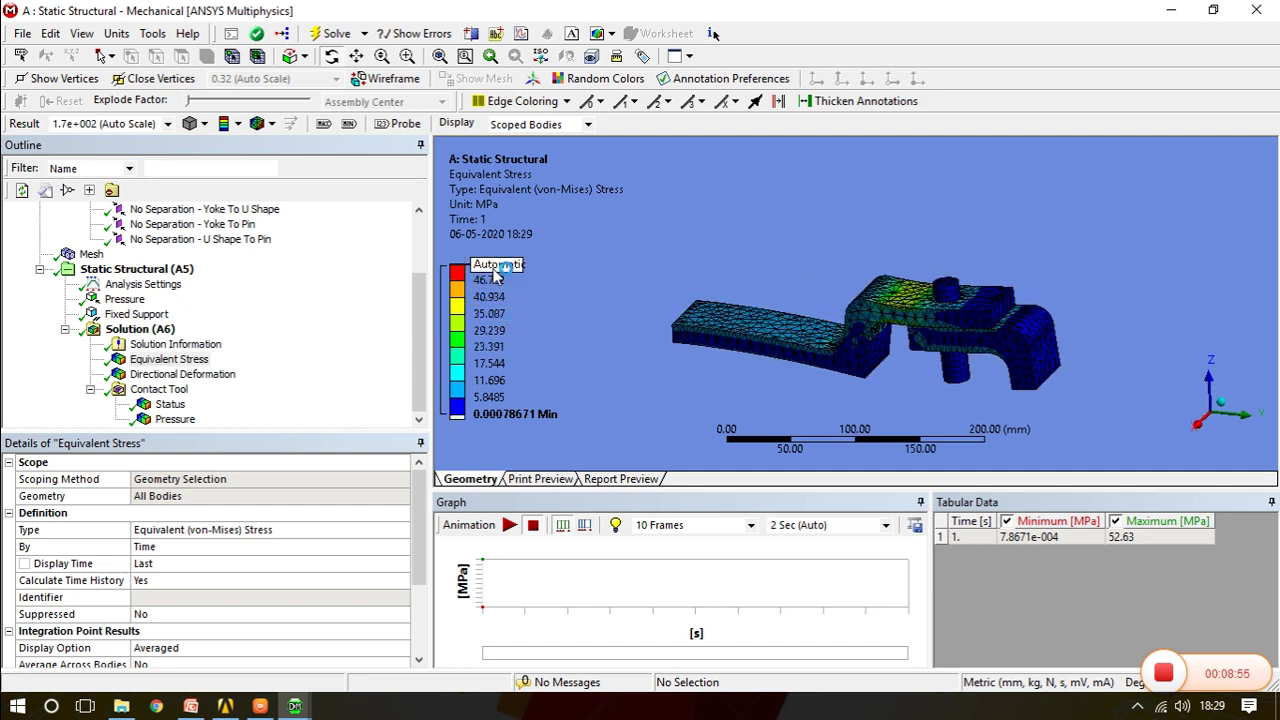
{"action": "left_click", "coordinate": [333, 130]}
{"action": "mouse_move", "coordinate": [958, 350]}
{"action": "middle_mouse_down"}
{"action": "mouse_move", "coordinate": [950, 372]}
{"action": "mouse_move", "coordinate": [820, 390]}
{"action": "middle_mouse_up"}
{"action": "scroll", "coordinate": [950, 372], "scroll_direction": "up", "scroll_amount": 5}
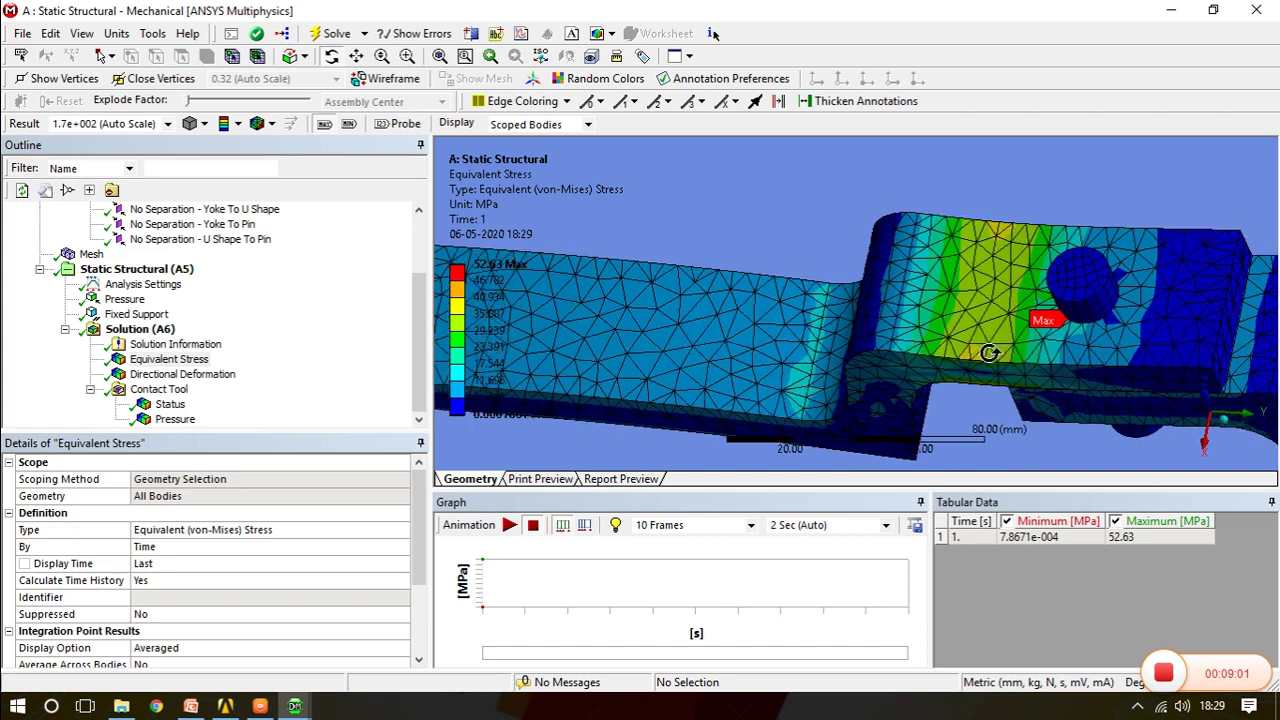
{"action": "scroll", "coordinate": [820, 390], "scroll_direction": "down", "scroll_amount": 5}
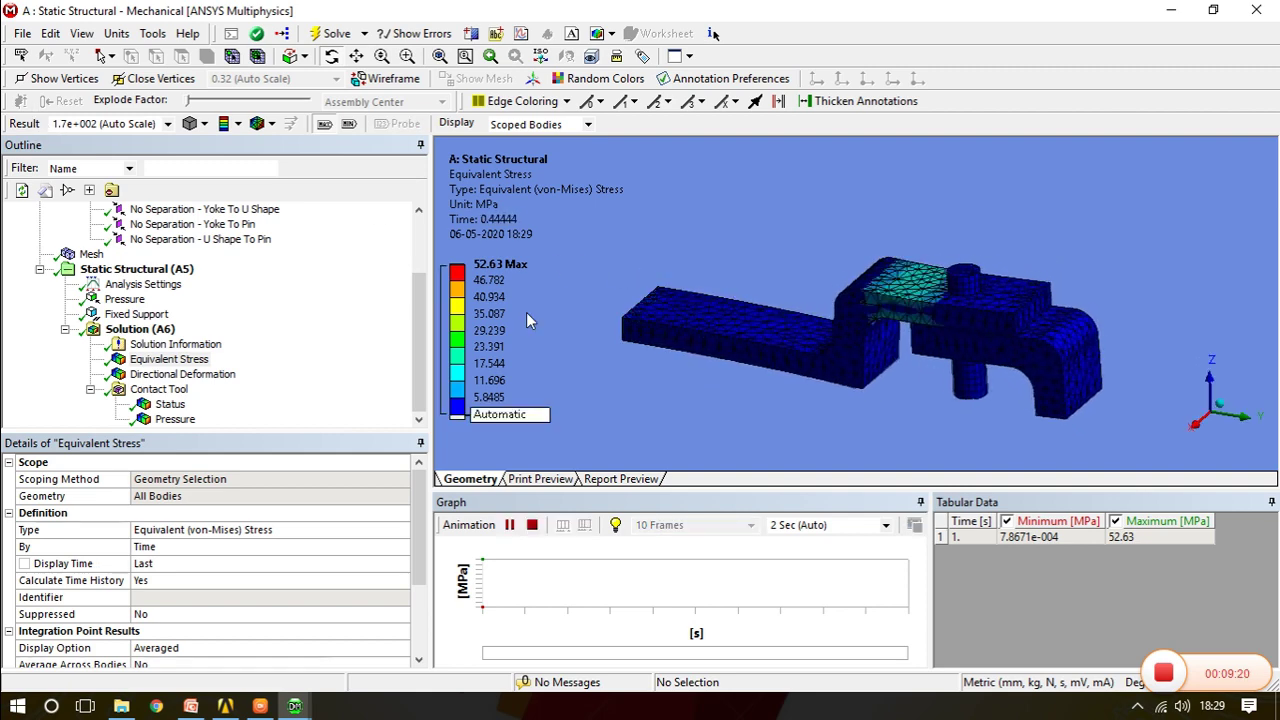
Show the Y deformation result (-0.0047 to 0.0745 mm), then play and stop its animation
{"action": "left_click", "coordinate": [182, 375]}
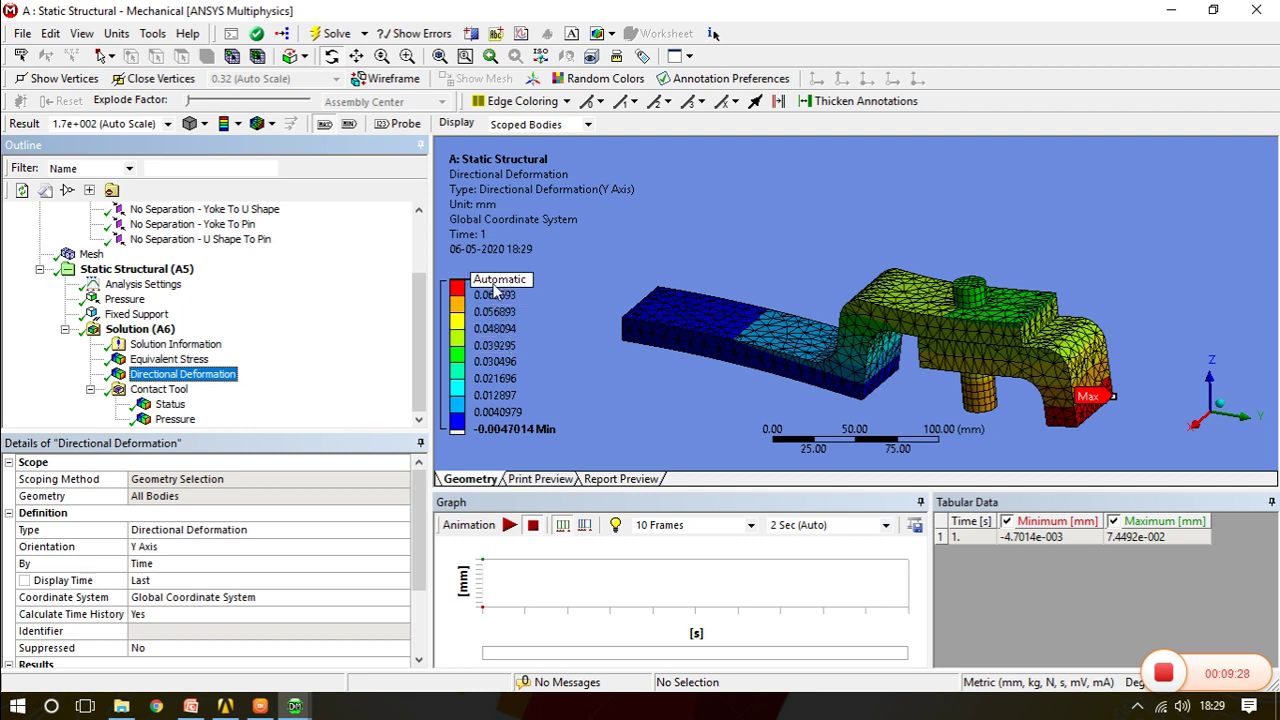
{"action": "left_click", "coordinate": [510, 526]}
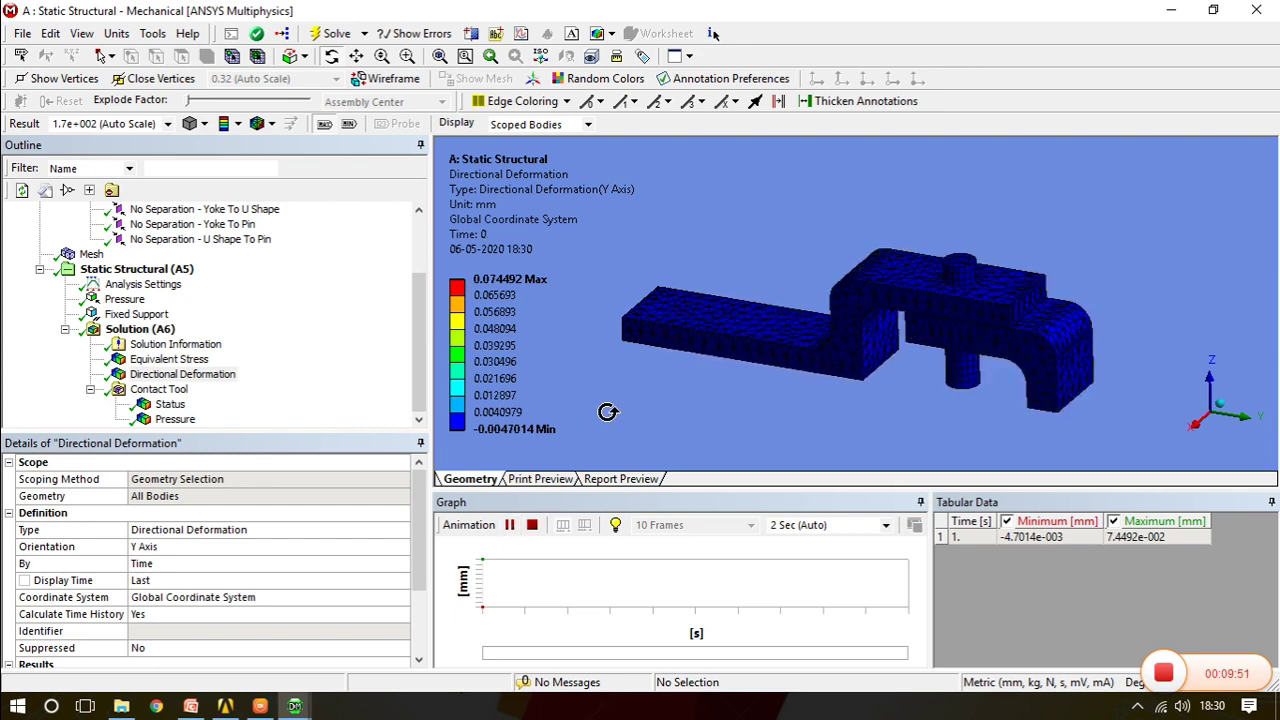
{"action": "left_click", "coordinate": [512, 532]}
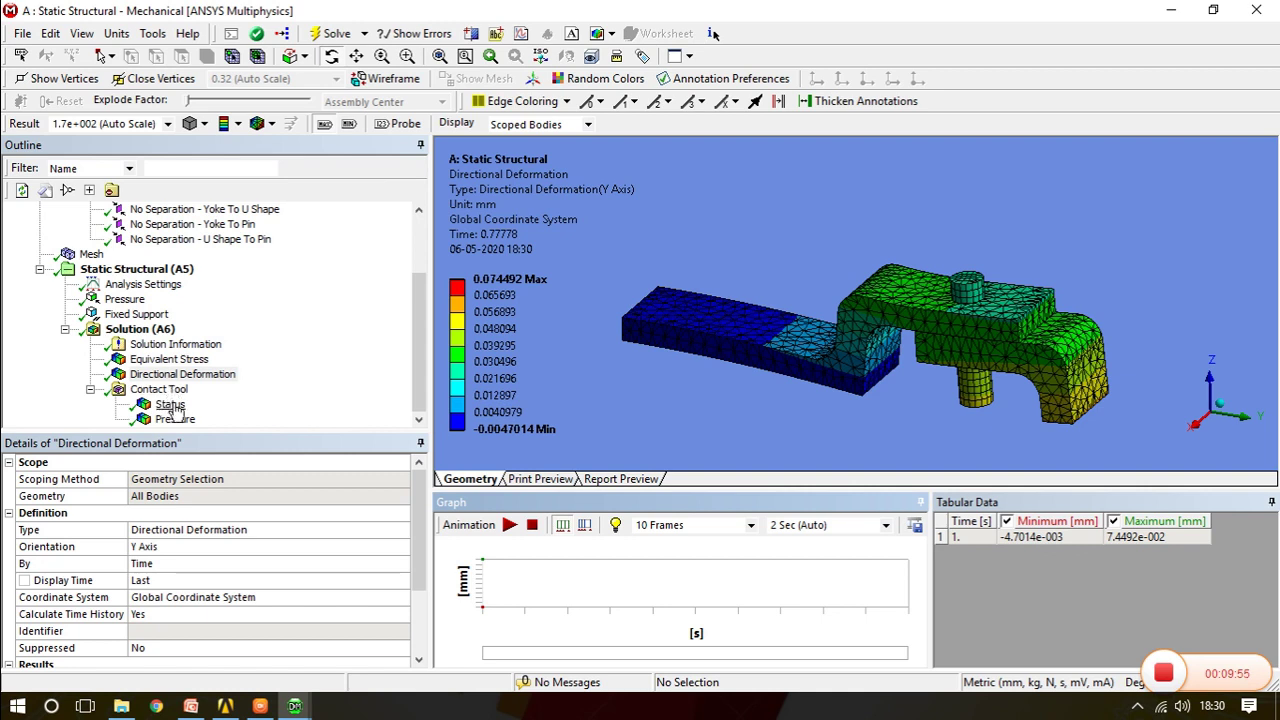
Show contact status for all three pairs and orbit to inspect the contact patch
{"action": "left_click", "coordinate": [170, 405]}
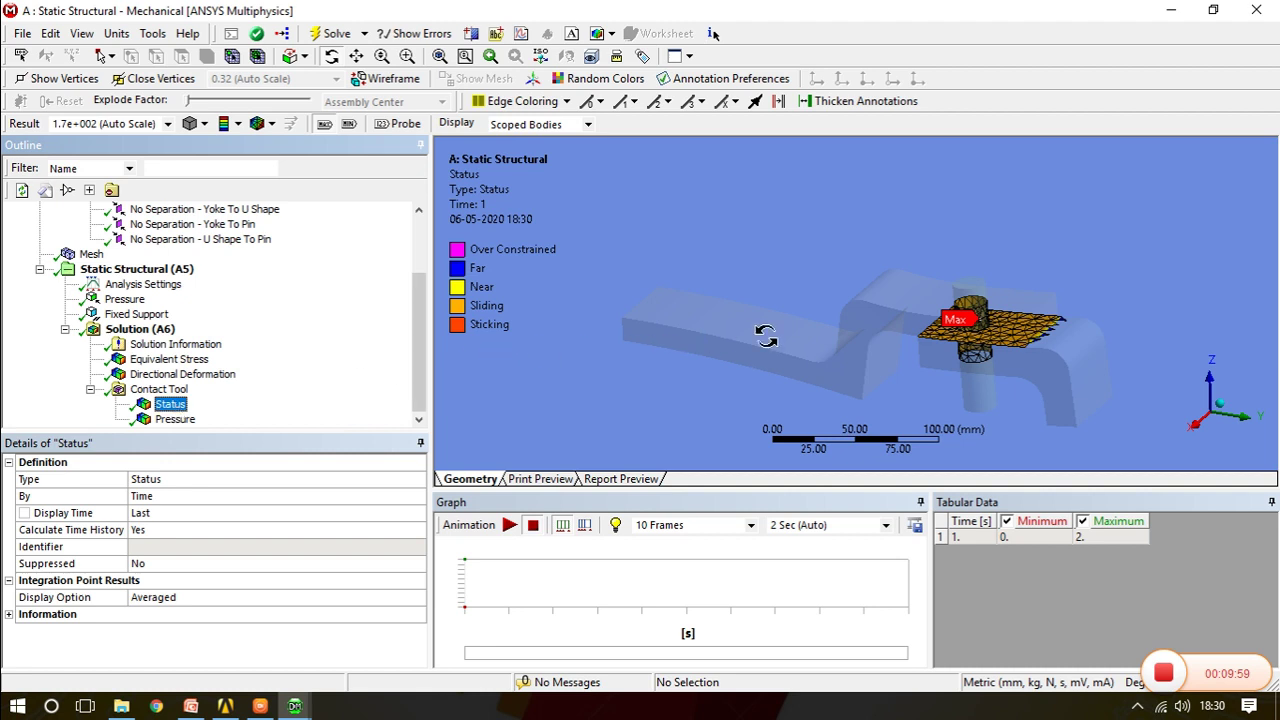
{"action": "mouse_move", "coordinate": [833, 300]}
{"action": "middle_mouse_down"}
{"action": "mouse_move", "coordinate": [913, 349]}
{"action": "mouse_move", "coordinate": [1061, 357]}
{"action": "middle_mouse_up"}
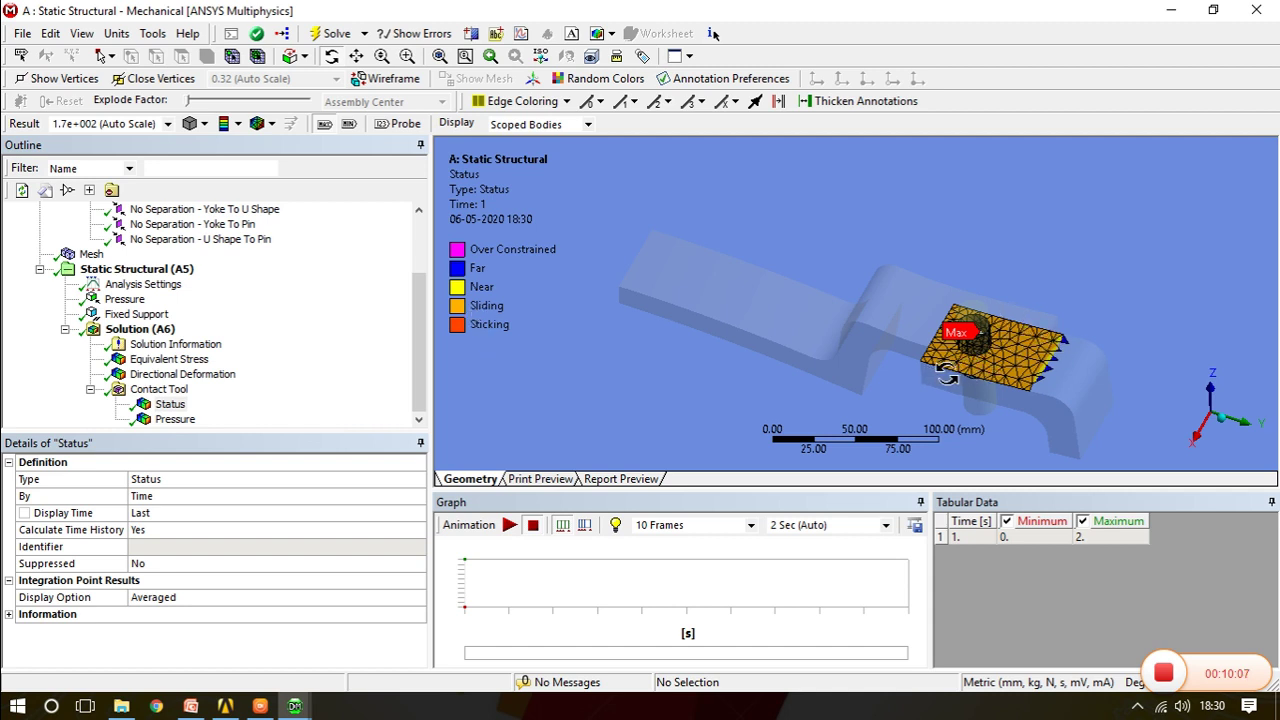
{"action": "left_click_drag", "start_coordinate": [947, 375], "coordinate": [1087, 323]}
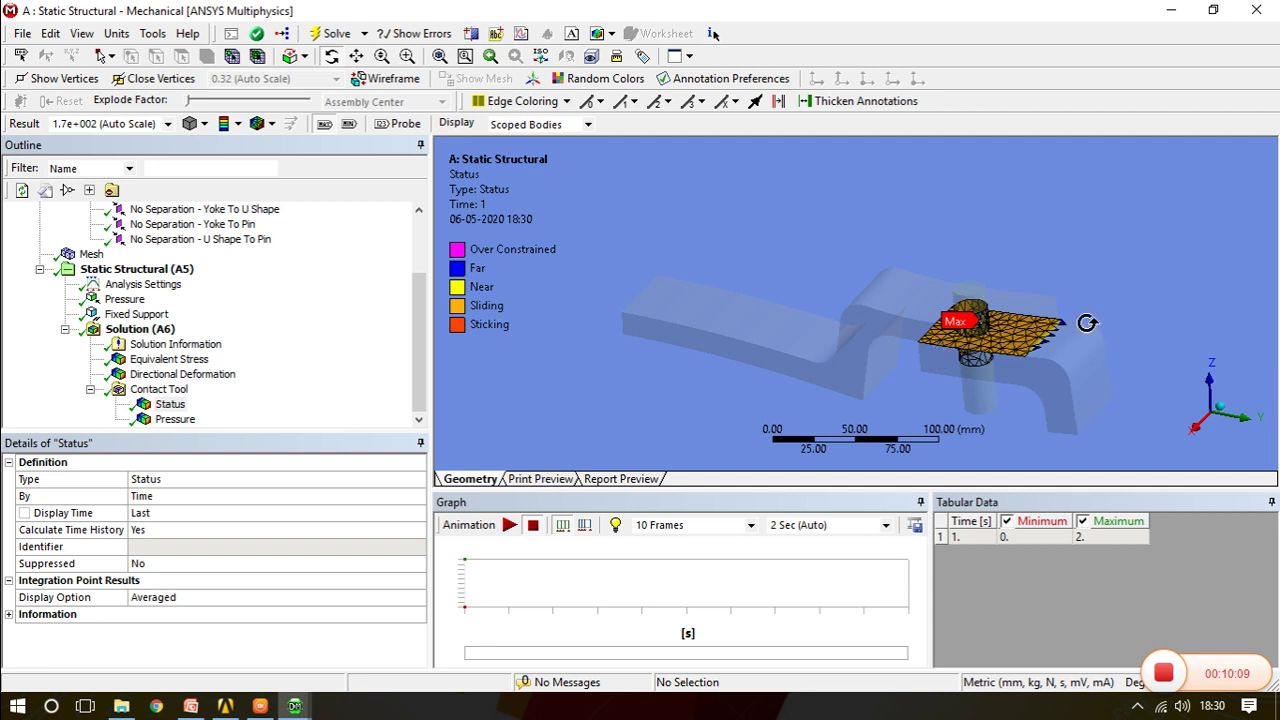
Review contact pressure for all pairs, then show the Contact Tool worksheet of three No Separation contacts
{"action": "left_click", "coordinate": [169, 425]}
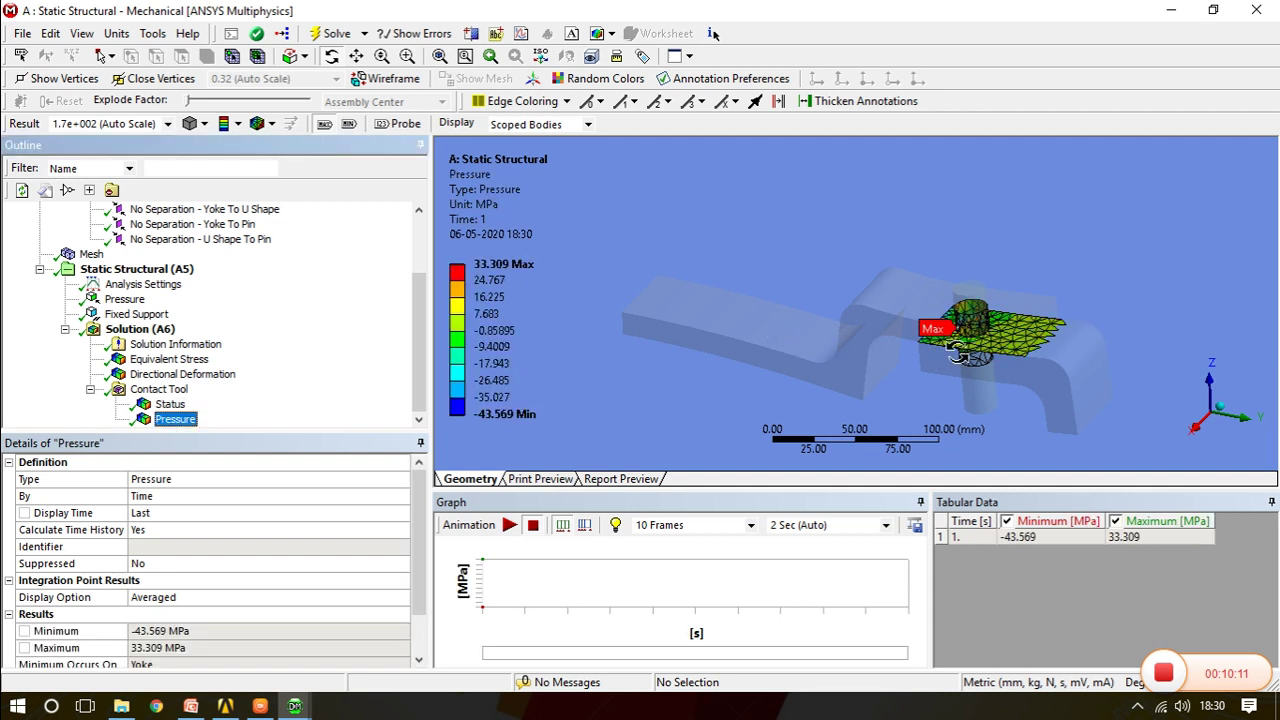
{"action": "left_click_drag", "start_coordinate": [958, 350], "coordinate": [962, 366]}
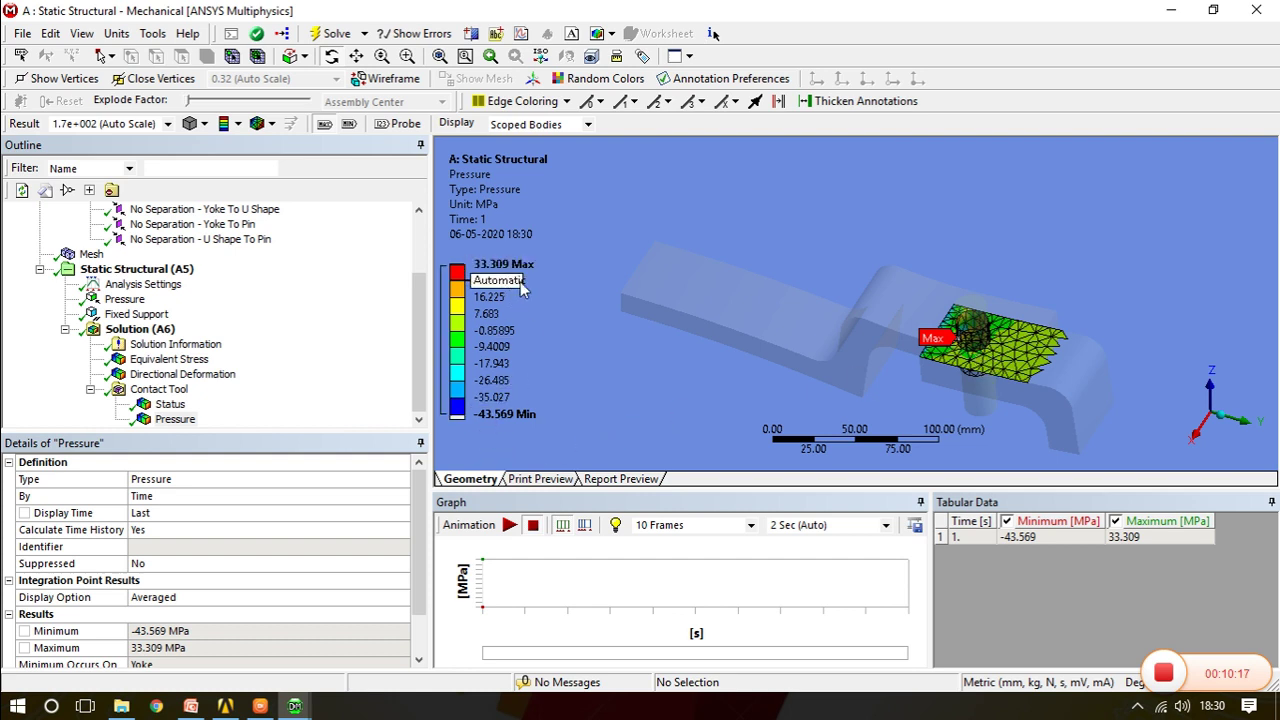
{"action": "left_click_drag", "start_coordinate": [986, 362], "coordinate": [975, 349]}
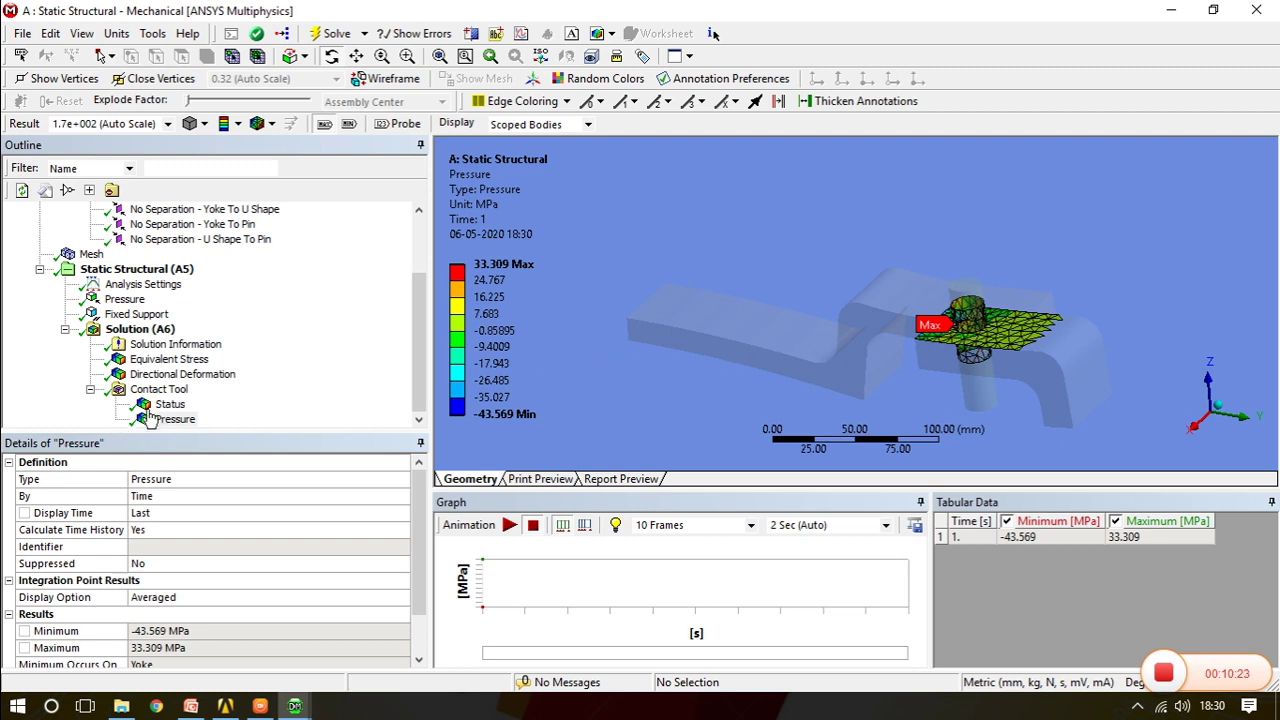
{"action": "left_click", "coordinate": [178, 392]}
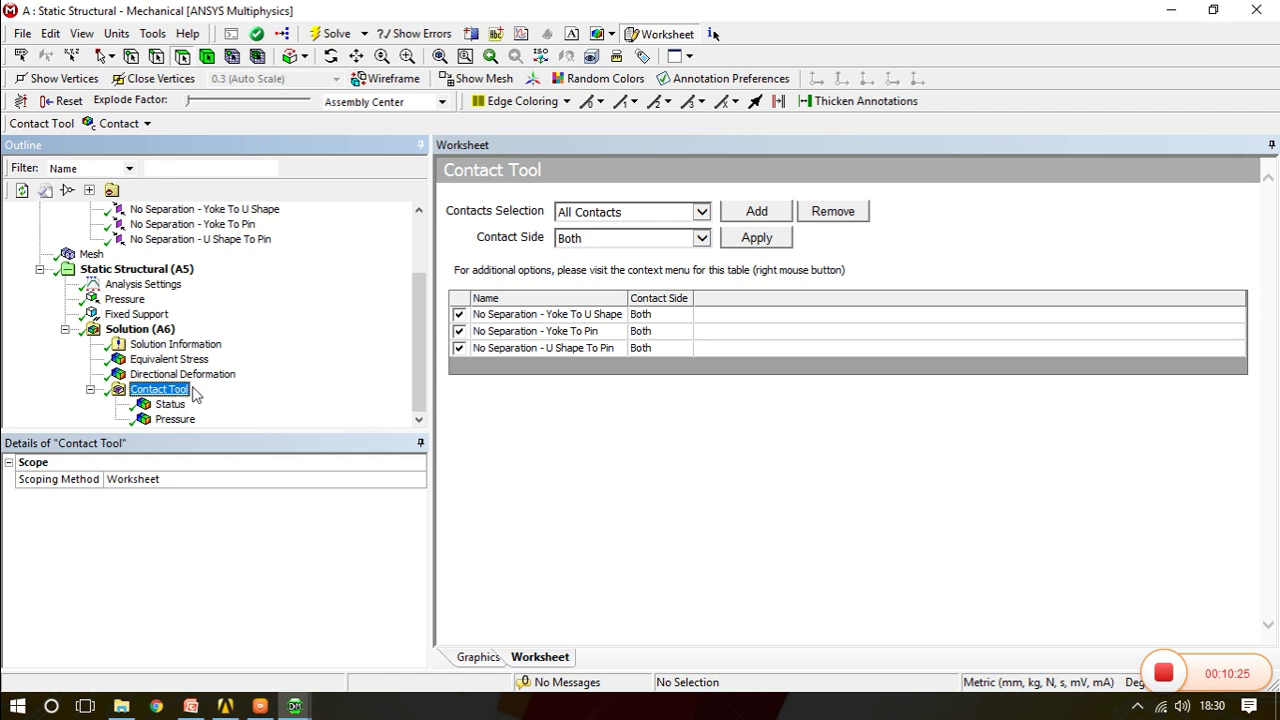
Re-solve with only Yoke To U Shape checked; review its status and pressure (-41.251 to 8.3547 MPa)
{"action": "left_click", "coordinate": [460, 332]}
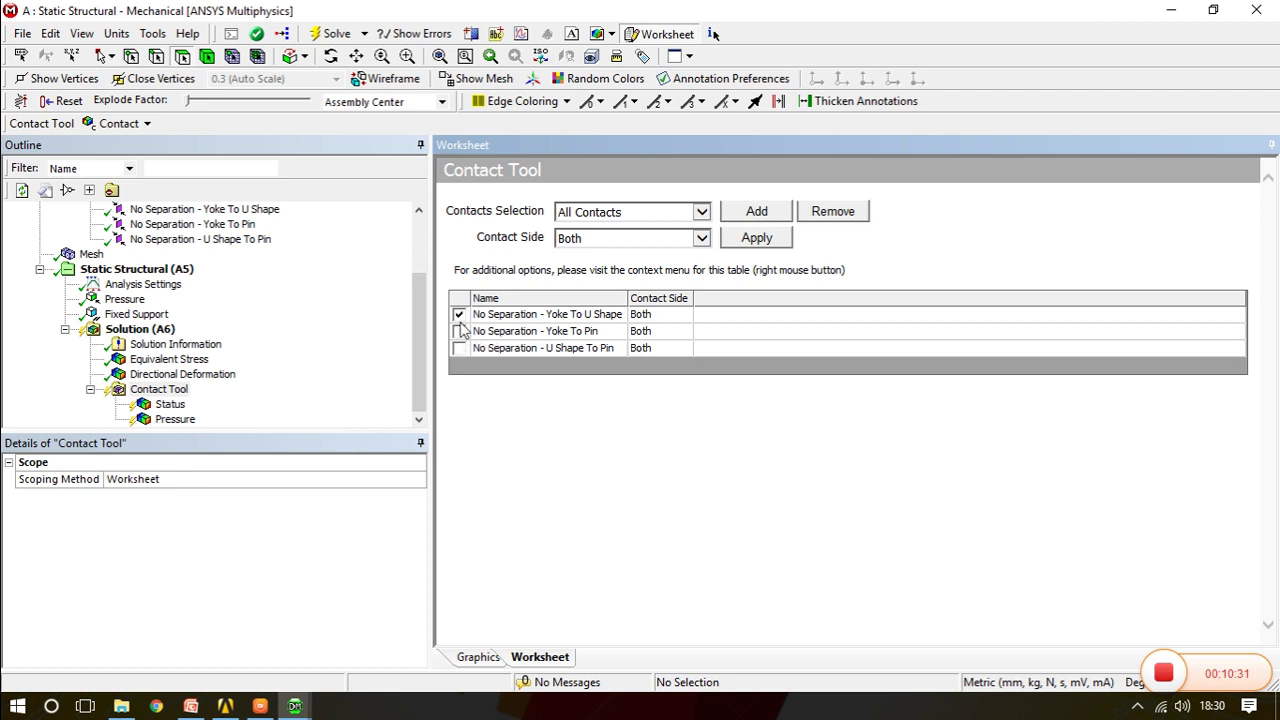
{"action": "left_click", "coordinate": [335, 34]}
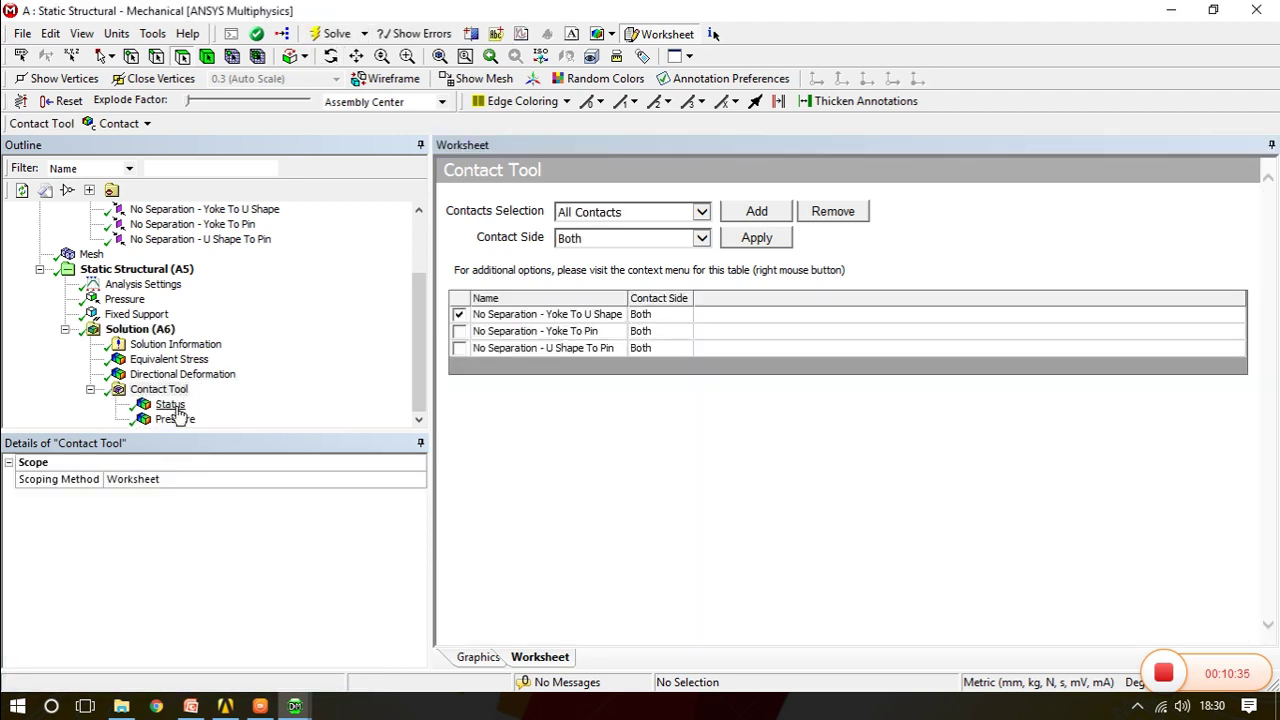
{"action": "left_click", "coordinate": [172, 405]}
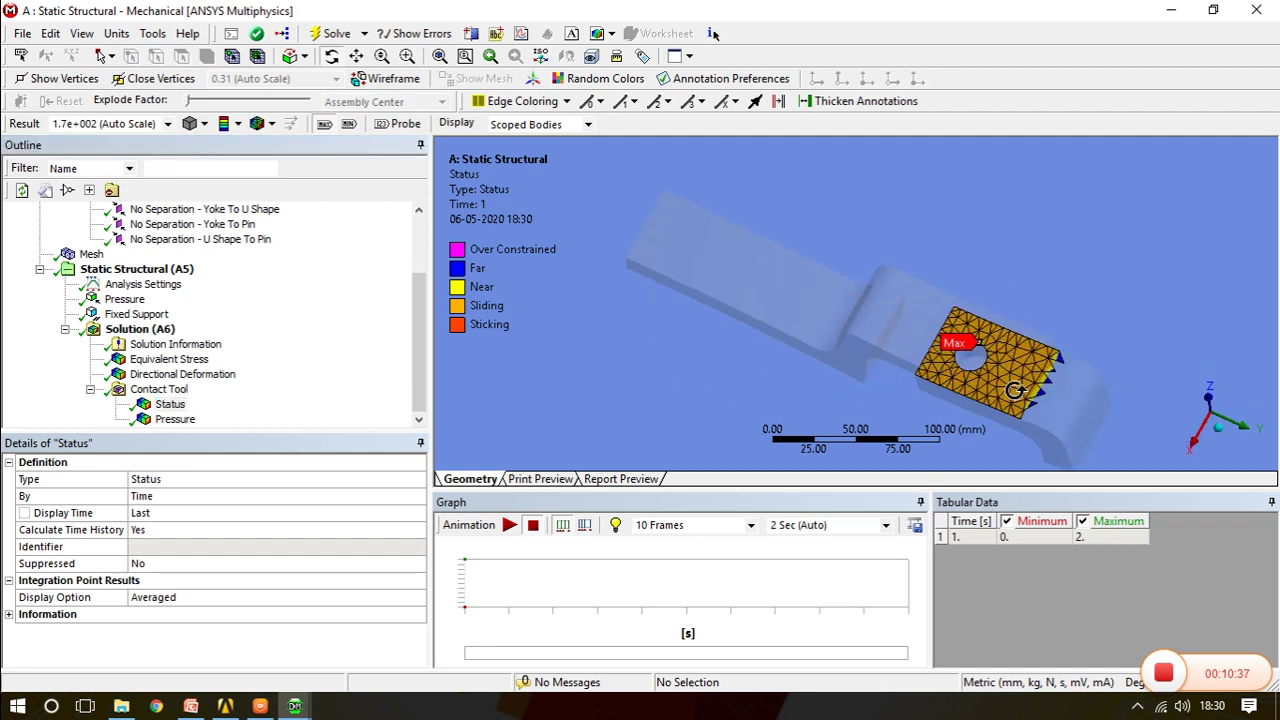
{"action": "left_click_drag", "start_coordinate": [1015, 390], "coordinate": [996, 349]}
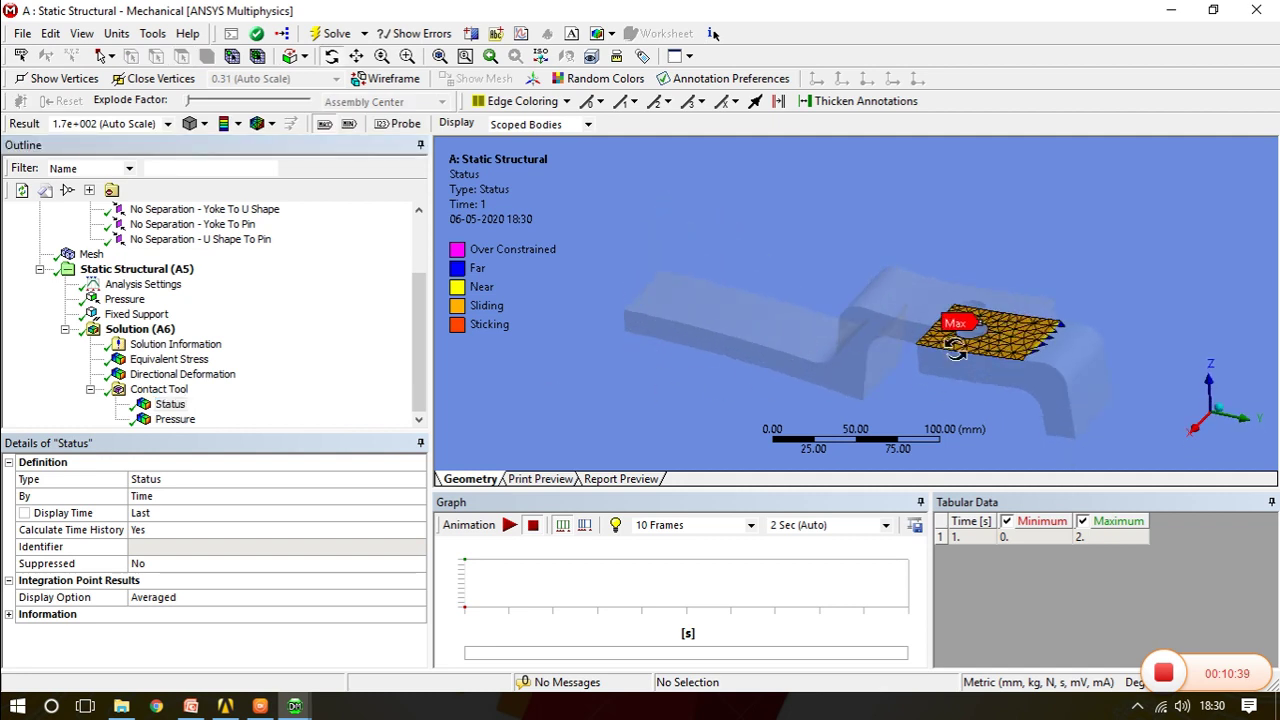
{"action": "left_click", "coordinate": [176, 420]}
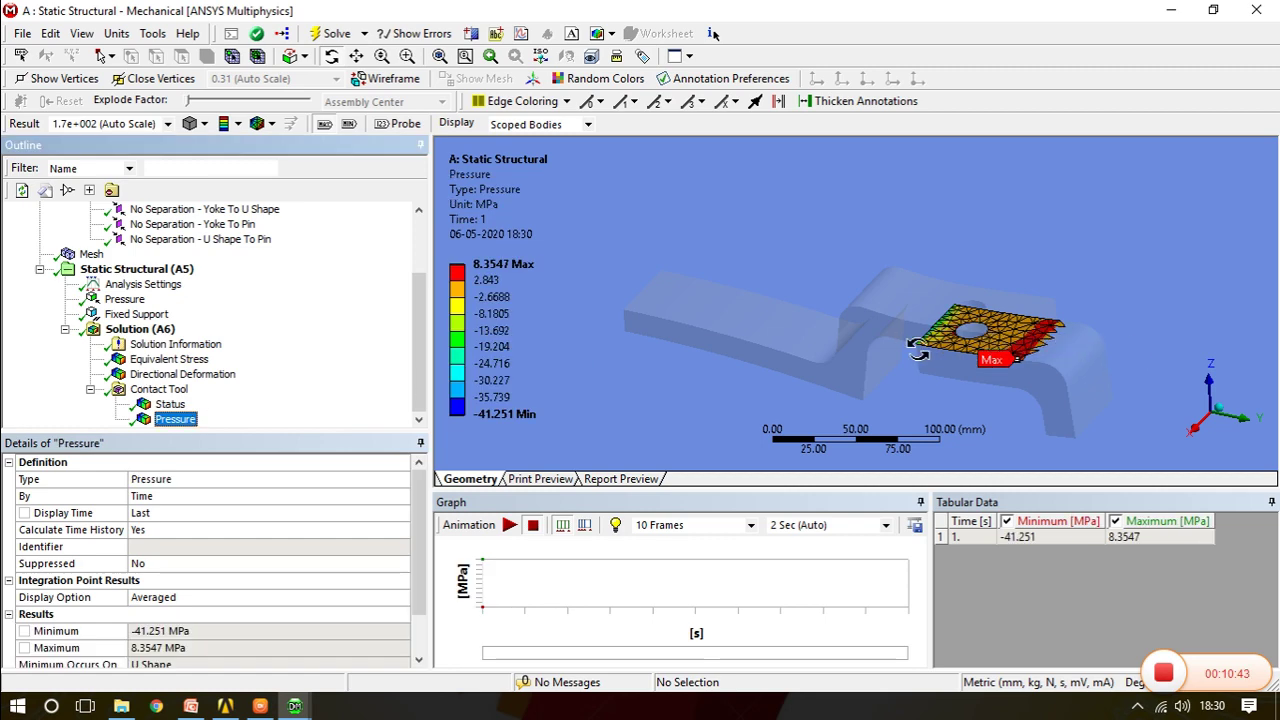
{"action": "right_click", "coordinate": [178, 391]}
{"action": "mouse_move", "coordinate": [262, 400]}
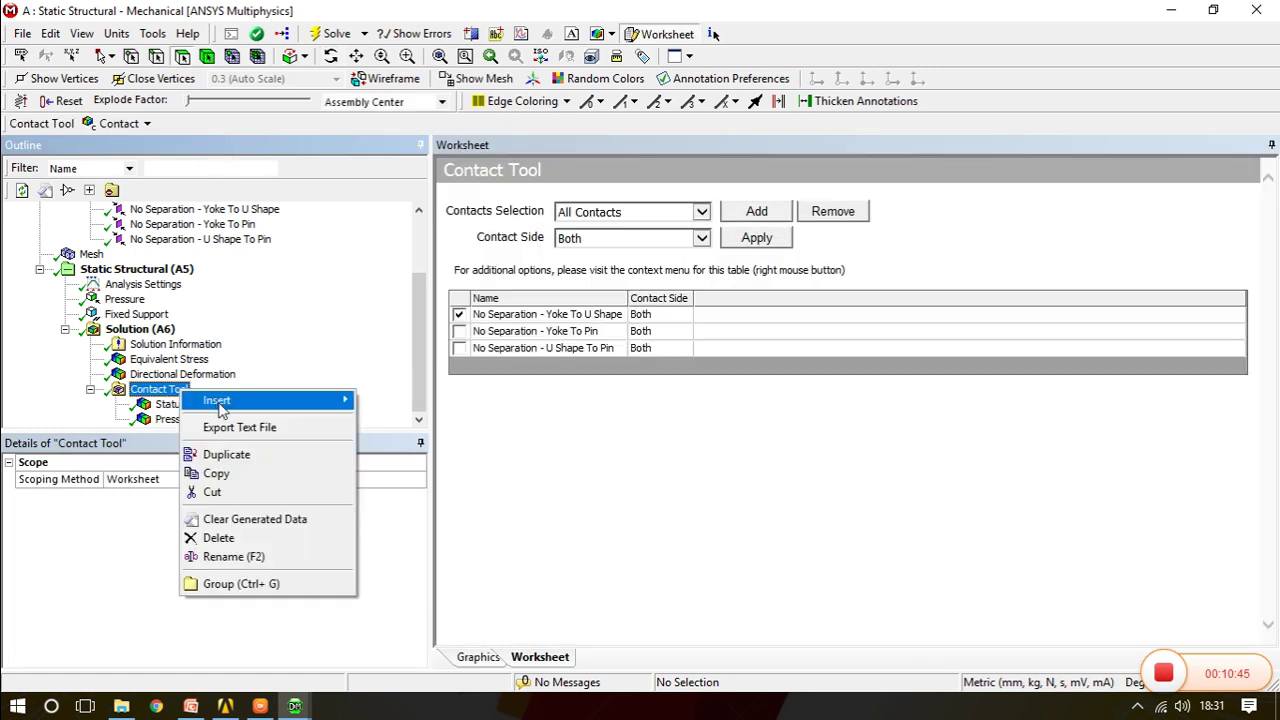
Include the Yoke To Pin contact, re-solve, and show the pin contacts' status
{"action": "left_click", "coordinate": [460, 333]}
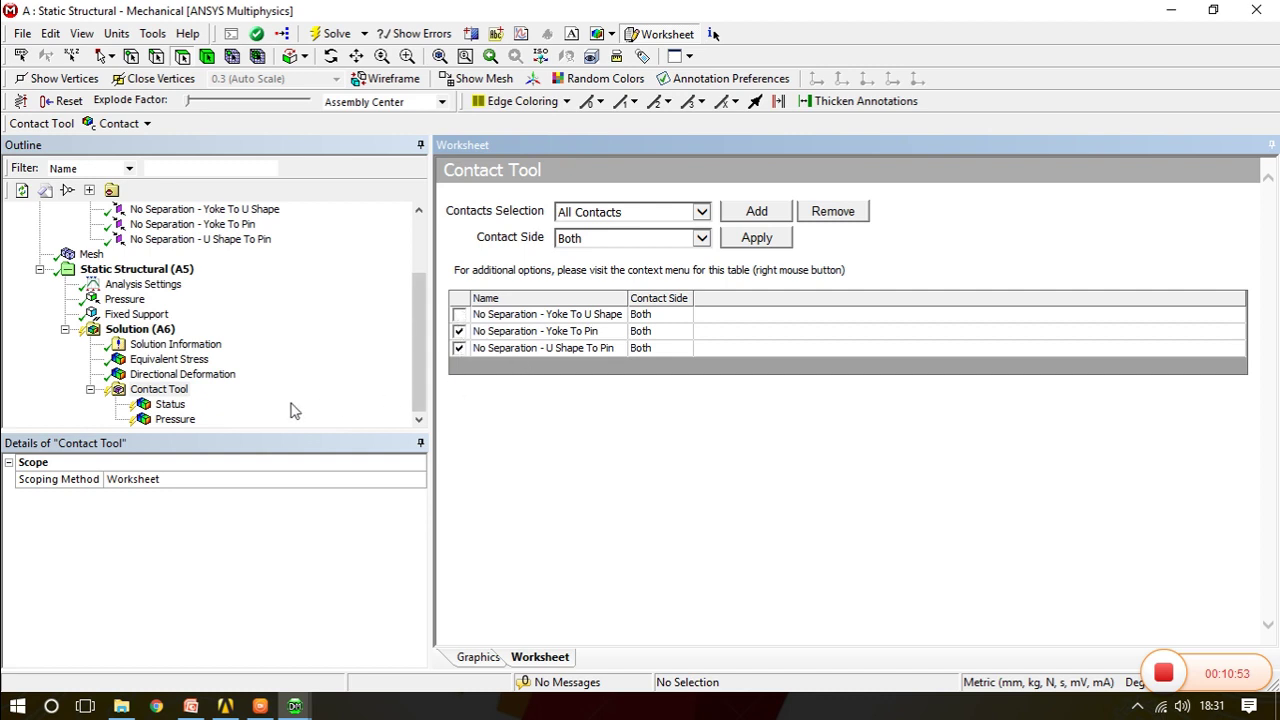
{"action": "left_click", "coordinate": [329, 35]}
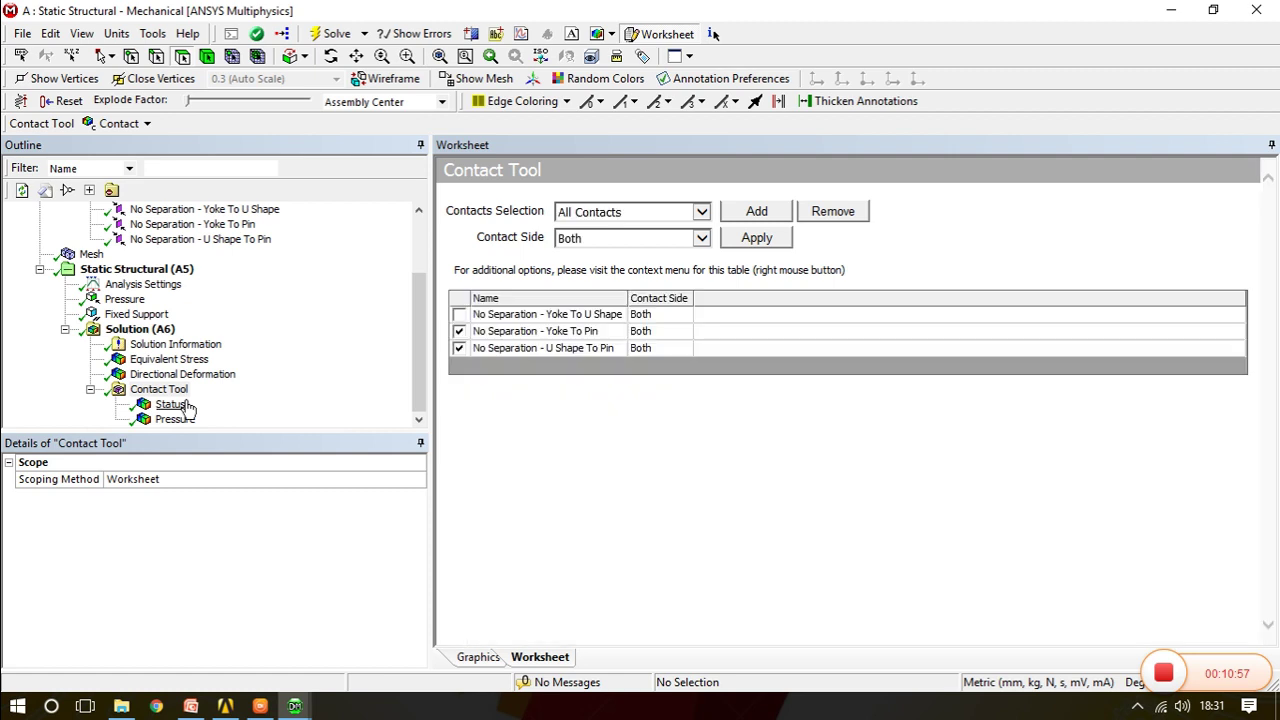
{"action": "left_click", "coordinate": [174, 406]}
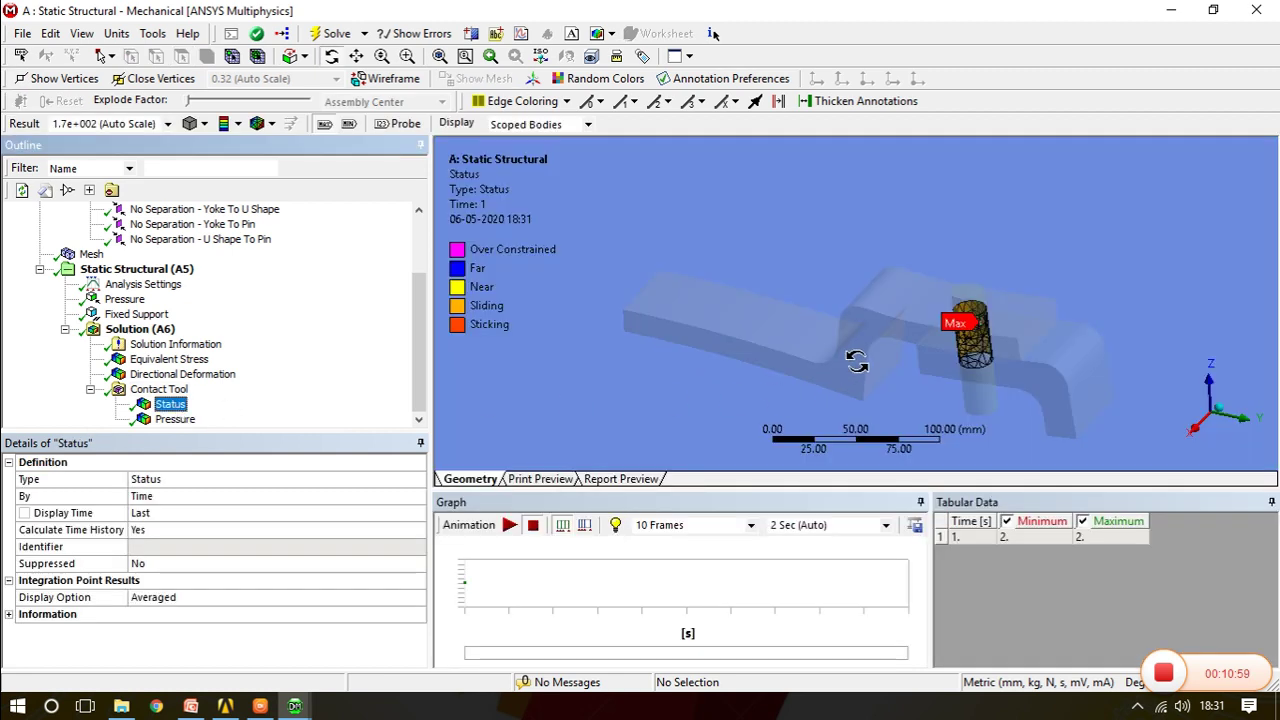
{"action": "left_click_drag", "start_coordinate": [856, 362], "coordinate": [1000, 333]}
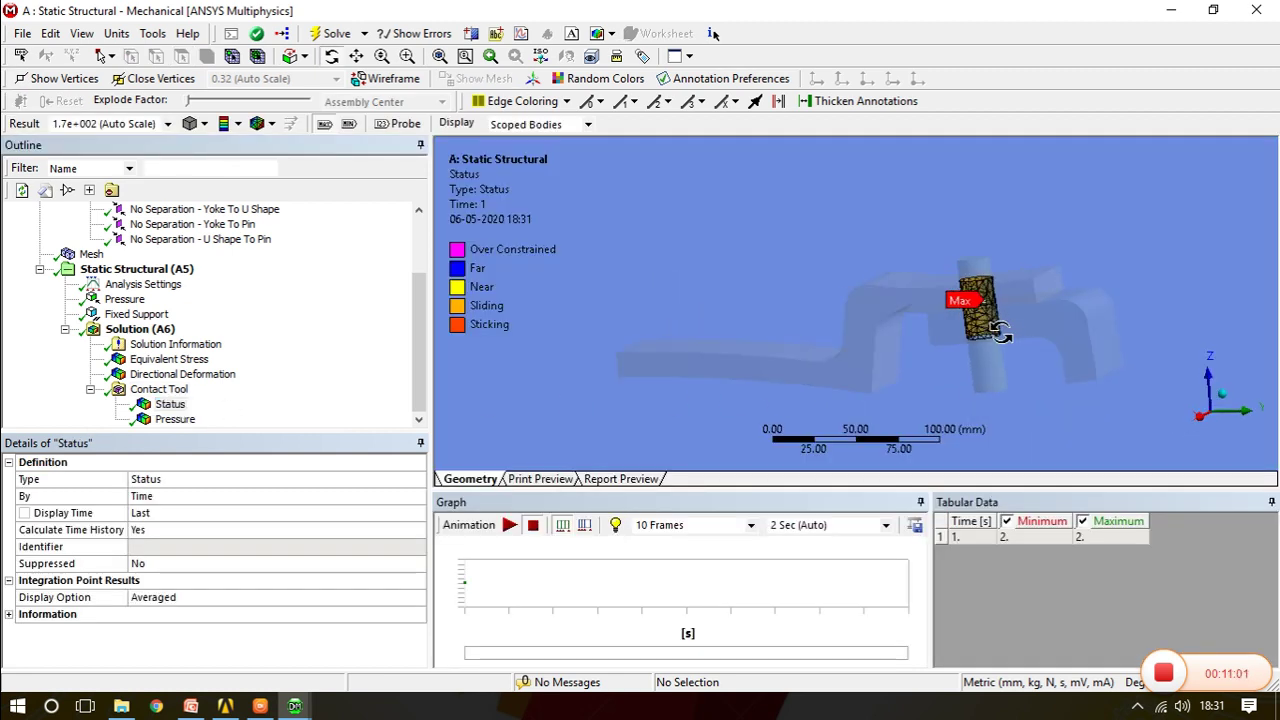
Inspect pin contact pressure, spanning -43.569 to 63.035 MPa, from several angles
{"action": "left_click", "coordinate": [165, 420]}
{"action": "mouse_move", "coordinate": [1006, 311]}
{"action": "left_mouse_down"}
{"action": "mouse_move", "coordinate": [990, 330]}
{"action": "mouse_move", "coordinate": [874, 242]}
{"action": "mouse_move", "coordinate": [960, 300]}
{"action": "mouse_move", "coordinate": [1110, 262]}
{"action": "mouse_move", "coordinate": [1007, 313]}
{"action": "left_mouse_up"}
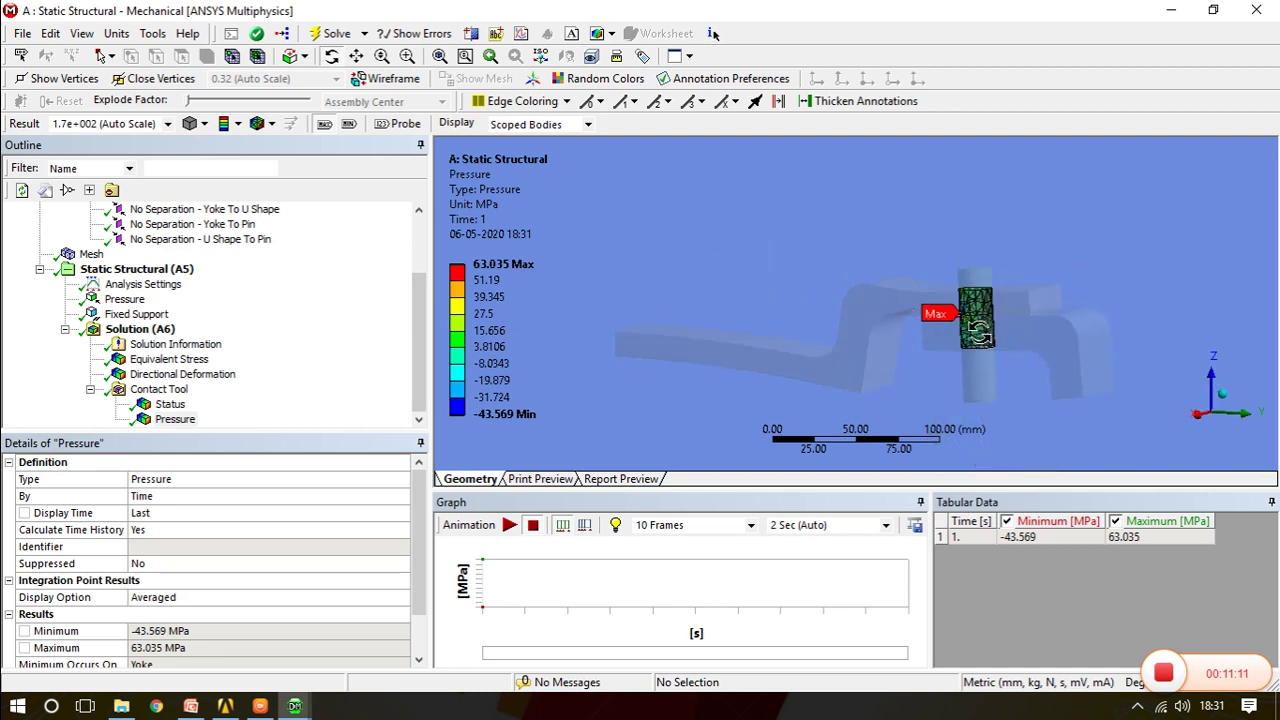
{"action": "left_click_drag", "start_coordinate": [987, 305], "coordinate": [979, 330]}
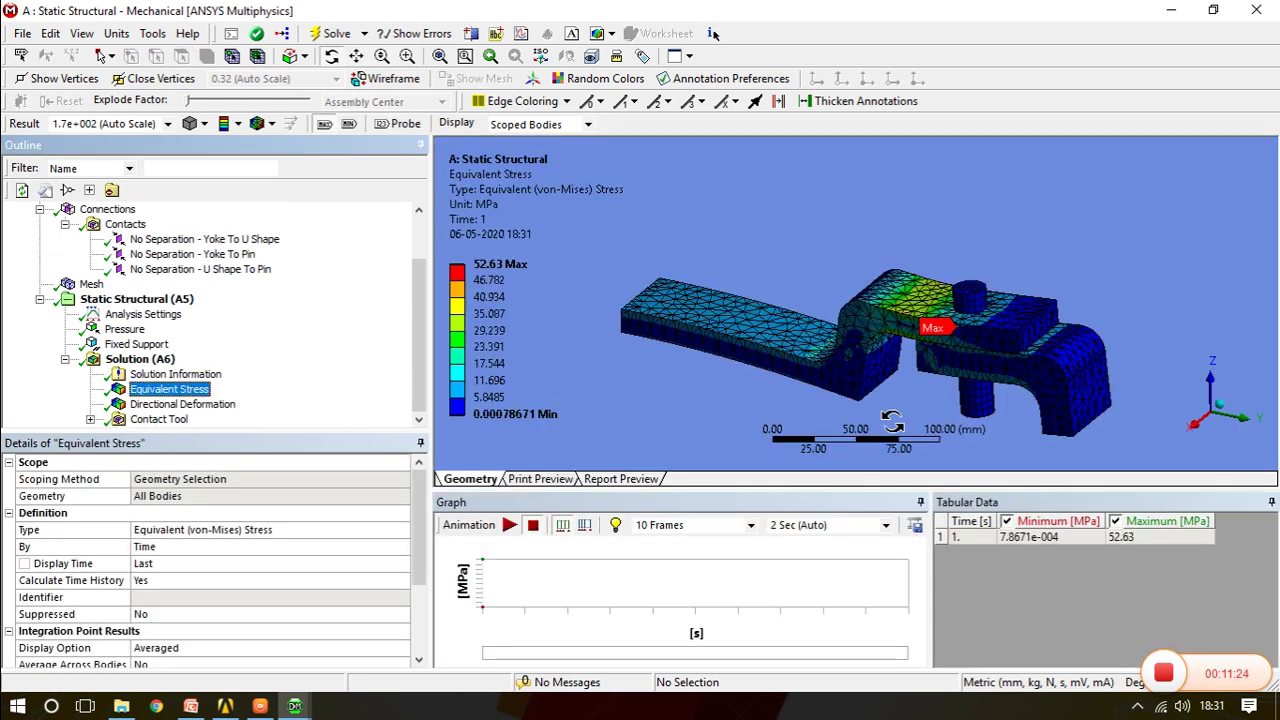
Play the 52.63 MPa equivalent stress animation through the load ramp
{"action": "left_click", "coordinate": [508, 525]}
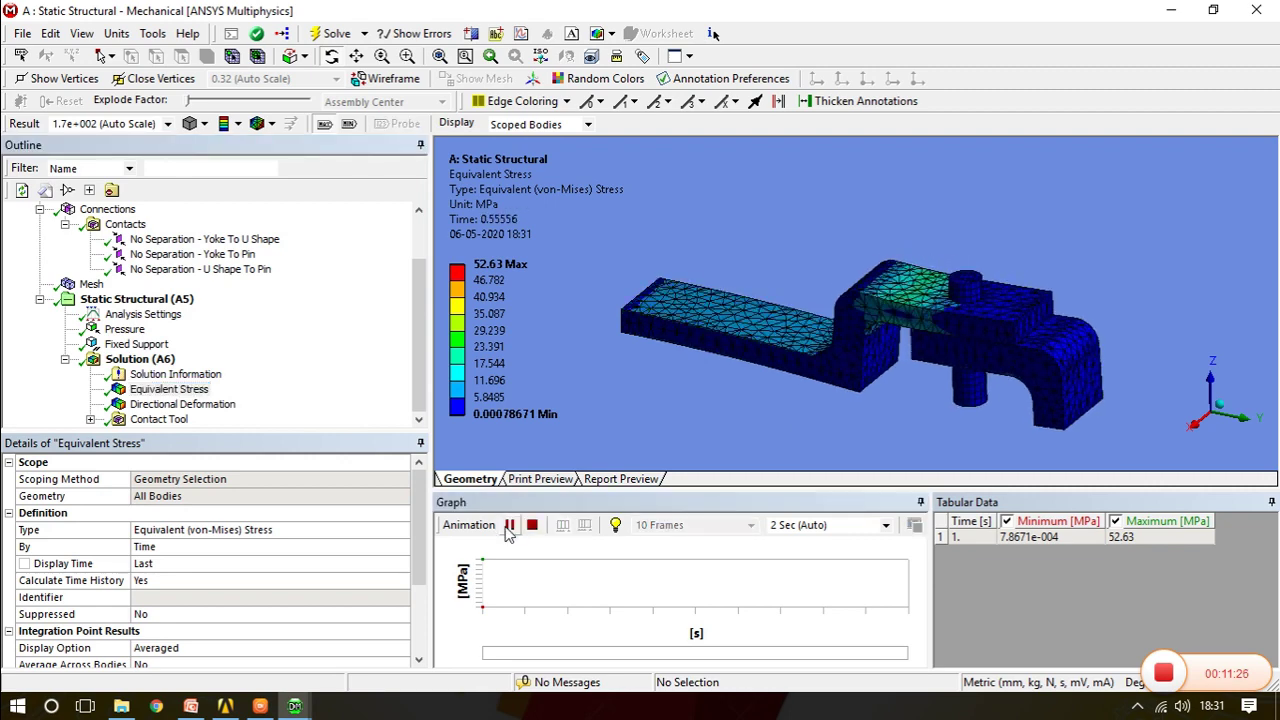